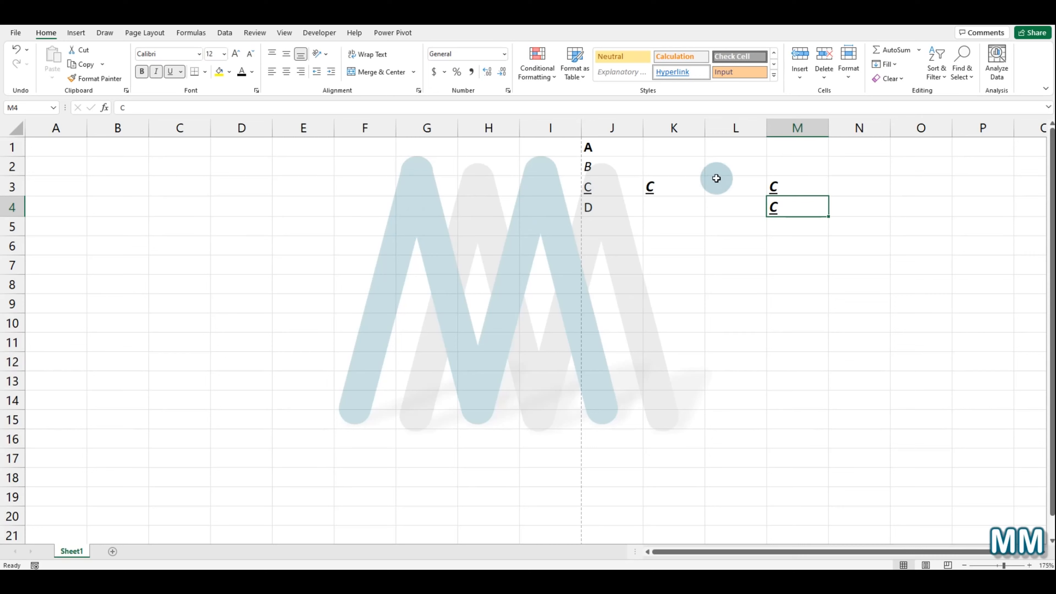
Step: Undo moving the C cell into M4, then paste it into M4 again
left_click(668, 207)
left_click(817, 203)
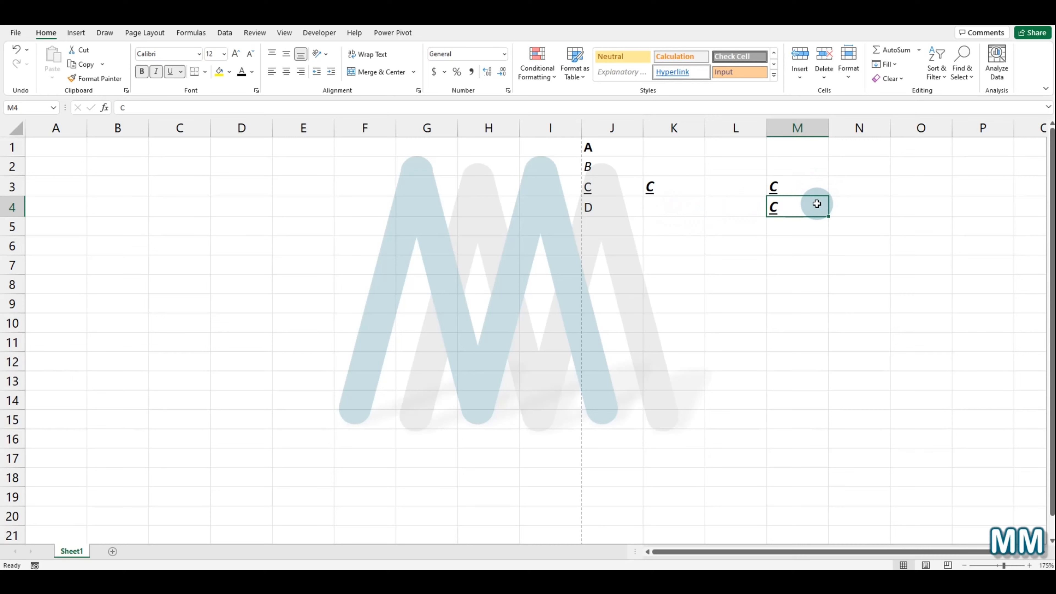
key("ctrl+z")
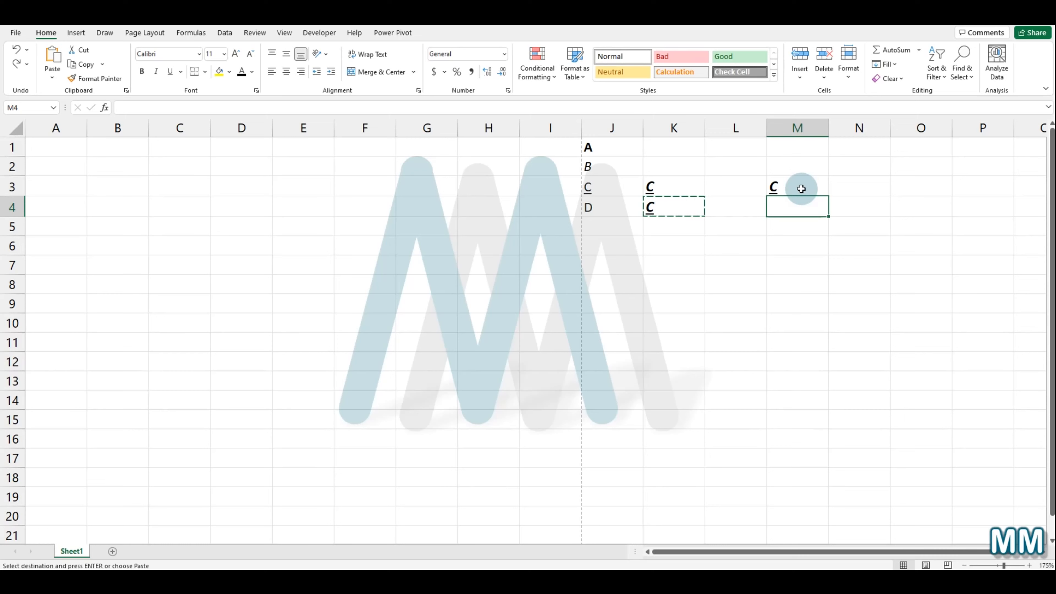
key("Return")
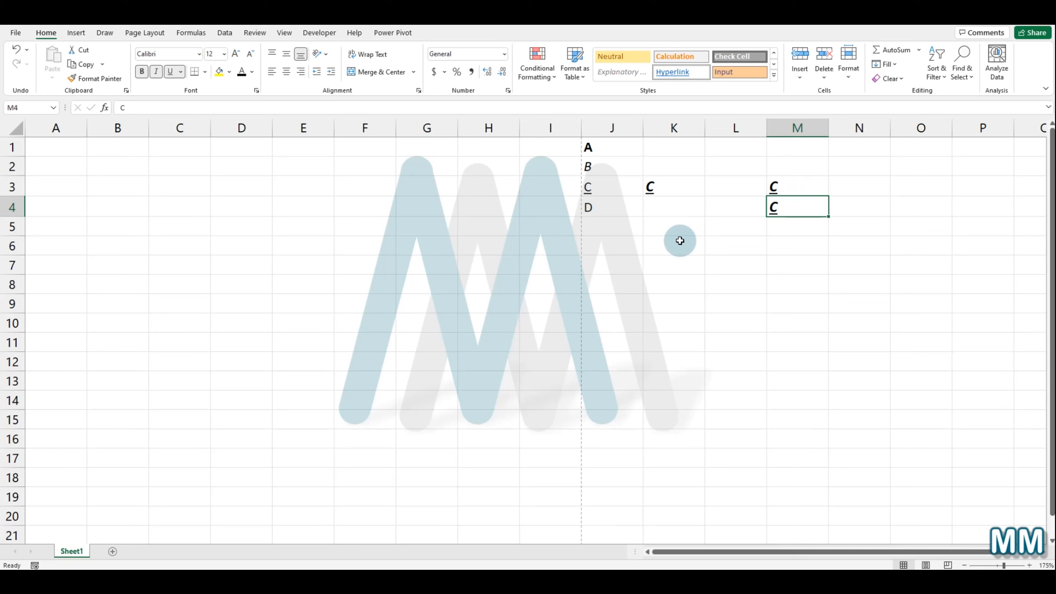
Step: Fill cells J5, K4 and M5 with yellow
left_click(612, 225)
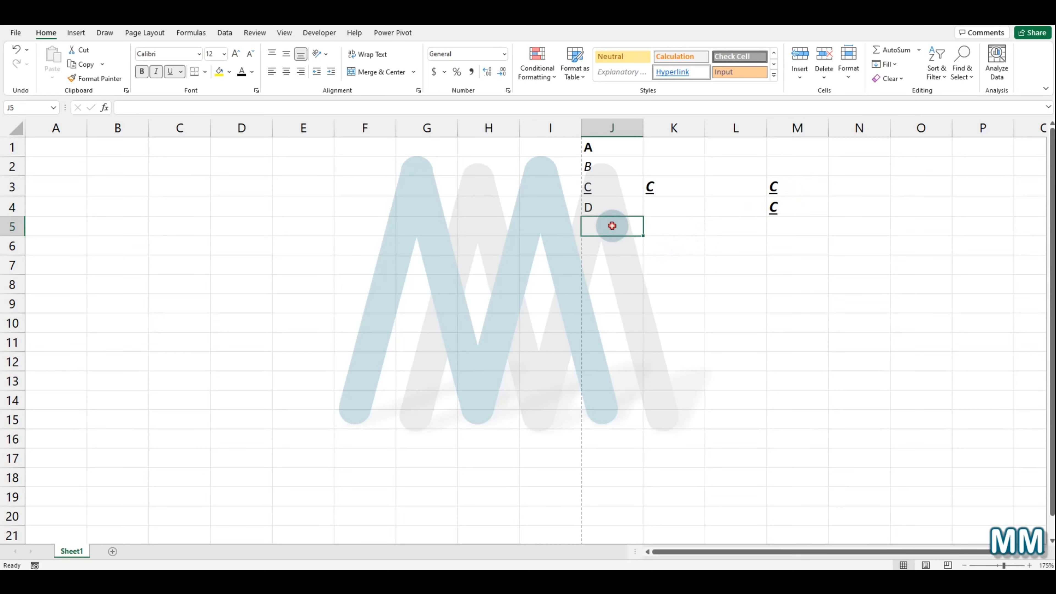
left_click(652, 208)
left_click(781, 224)
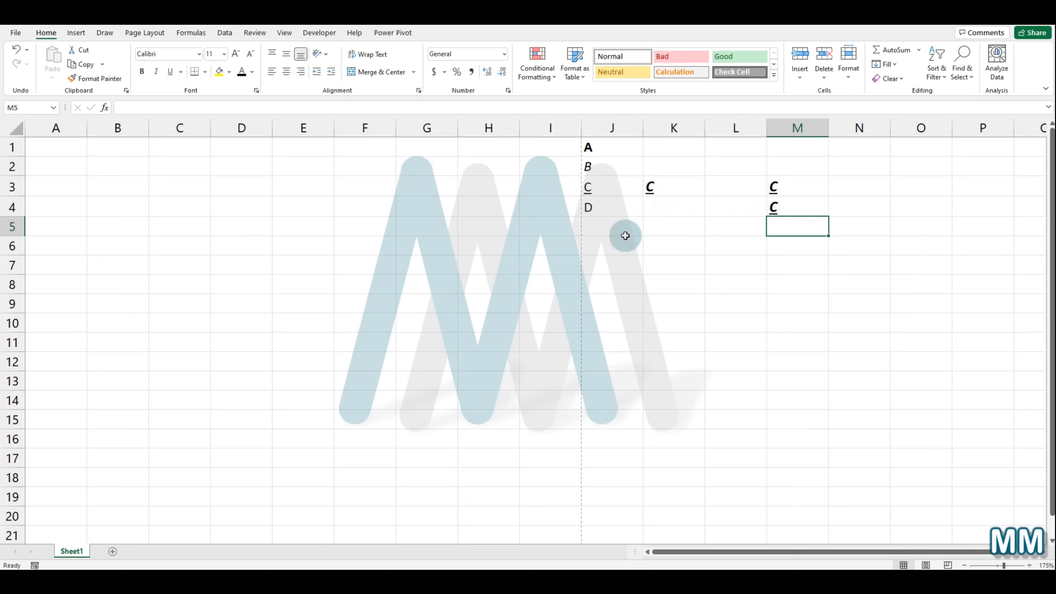
left_click(608, 235)
left_click(219, 72)
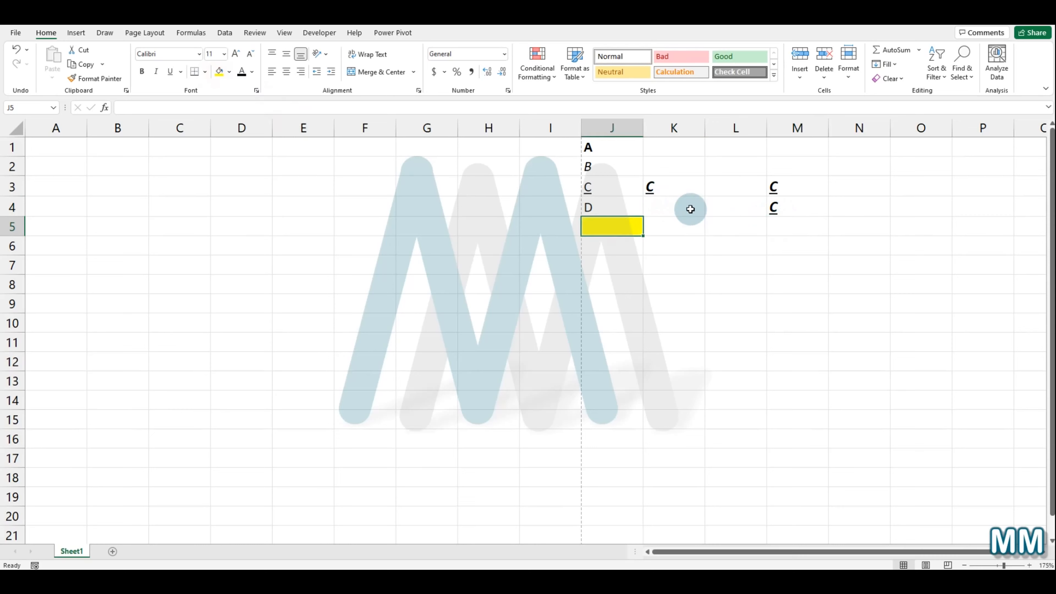
left_click(691, 210)
left_click(219, 72)
left_click(783, 219)
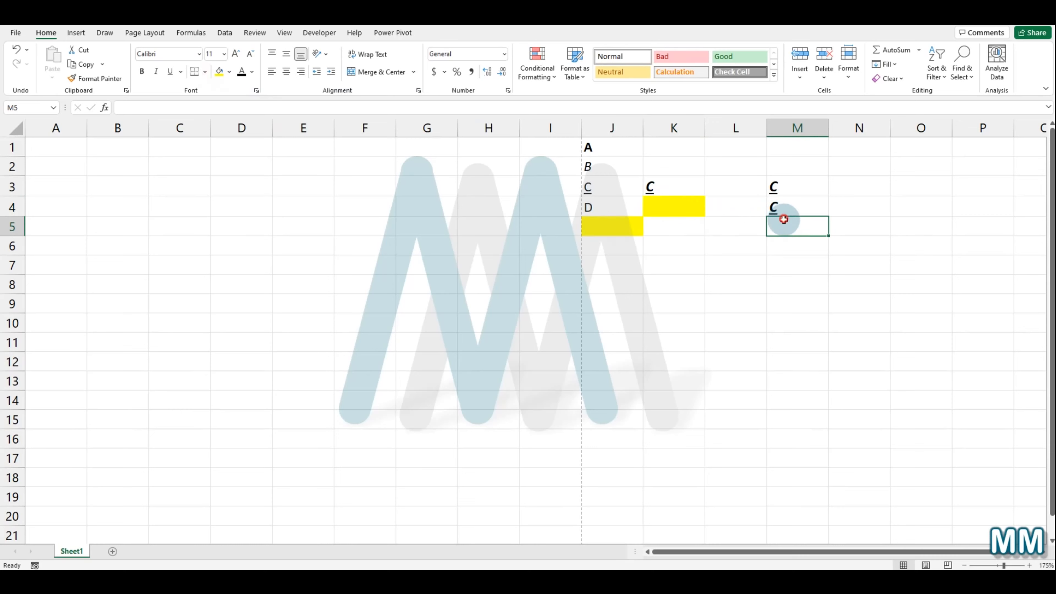
left_click(219, 72)
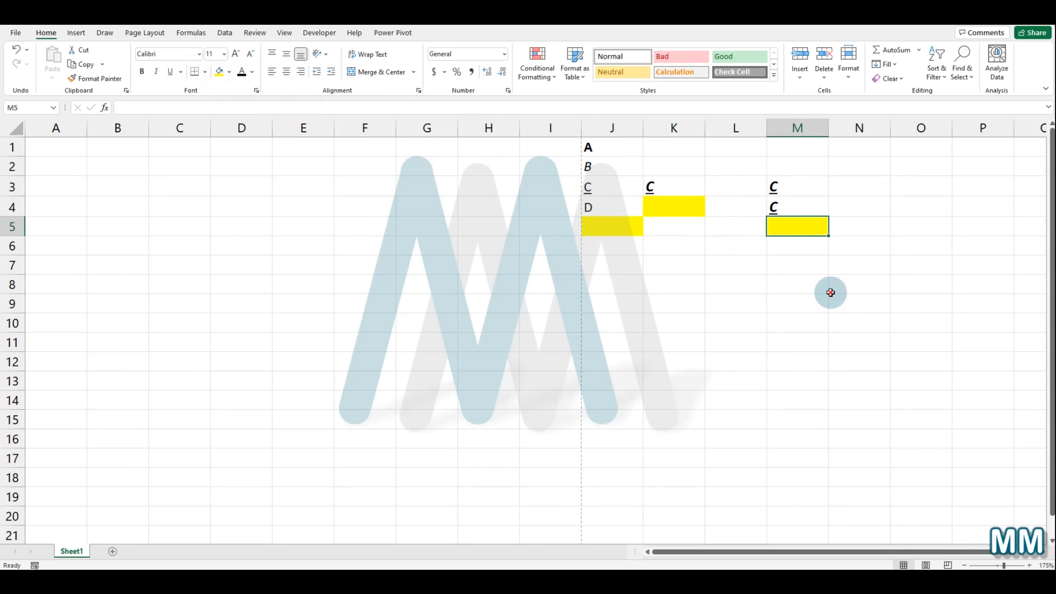
Step: Replace the content of M4 with E
left_click(791, 206)
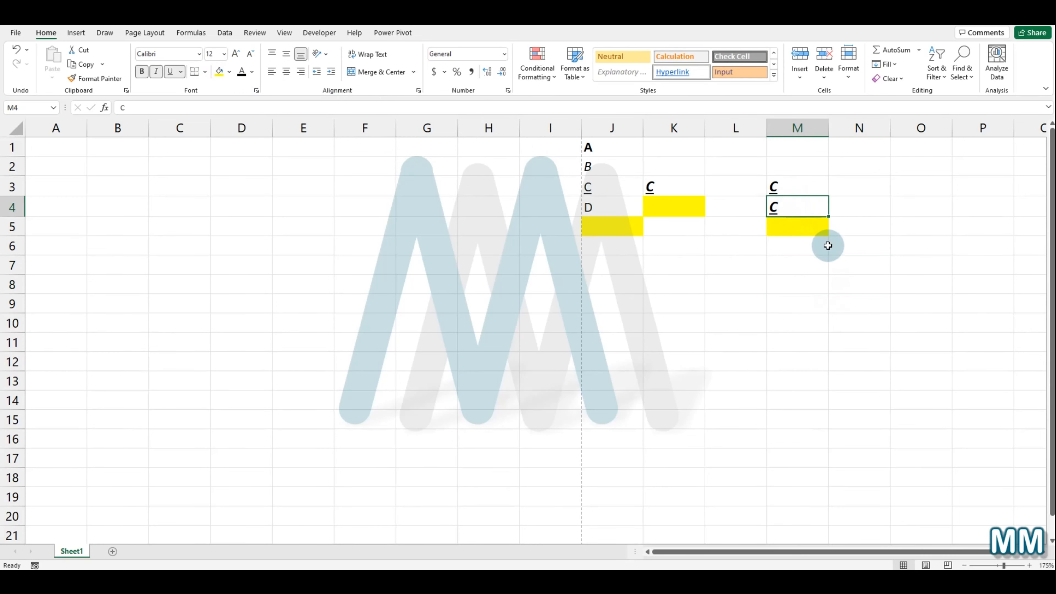
type("E")
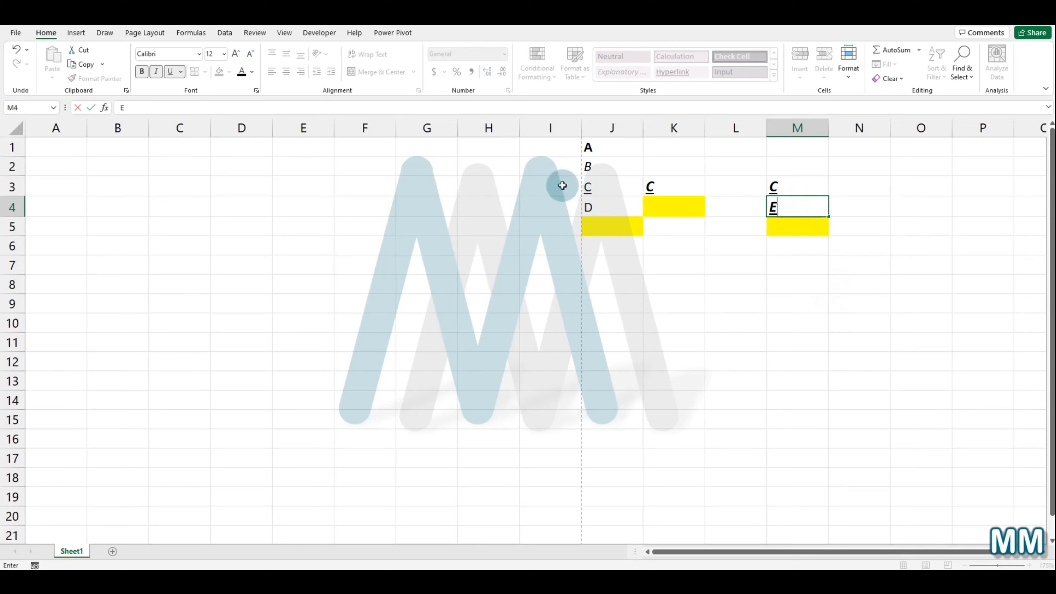
left_click(610, 225)
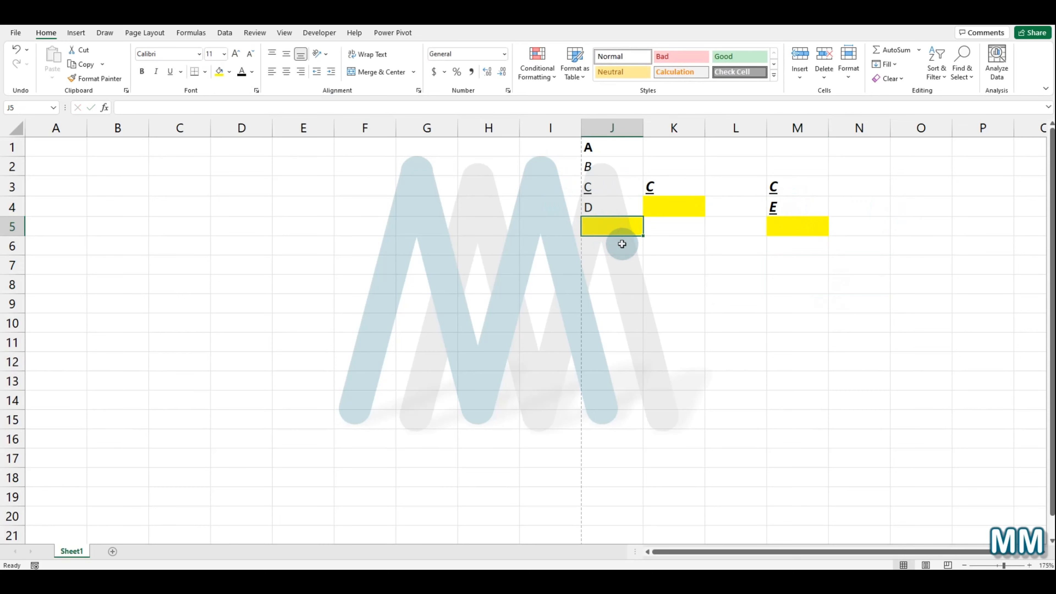
Step: Fill J5, K4 and M5 down from the cells directly above them
key("ctrl+z")
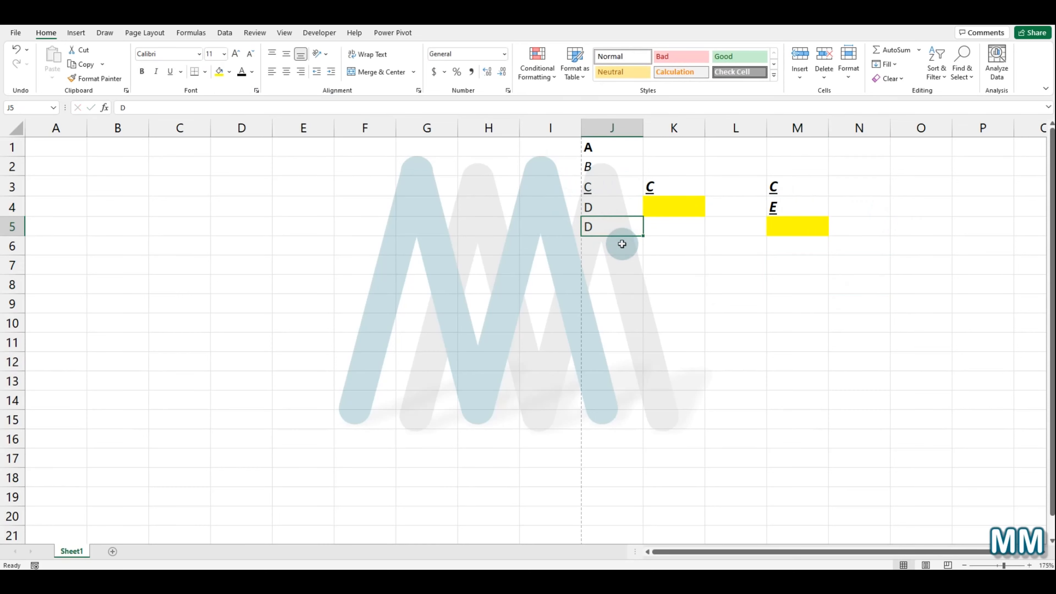
left_click(651, 208)
key("ctrl+d")
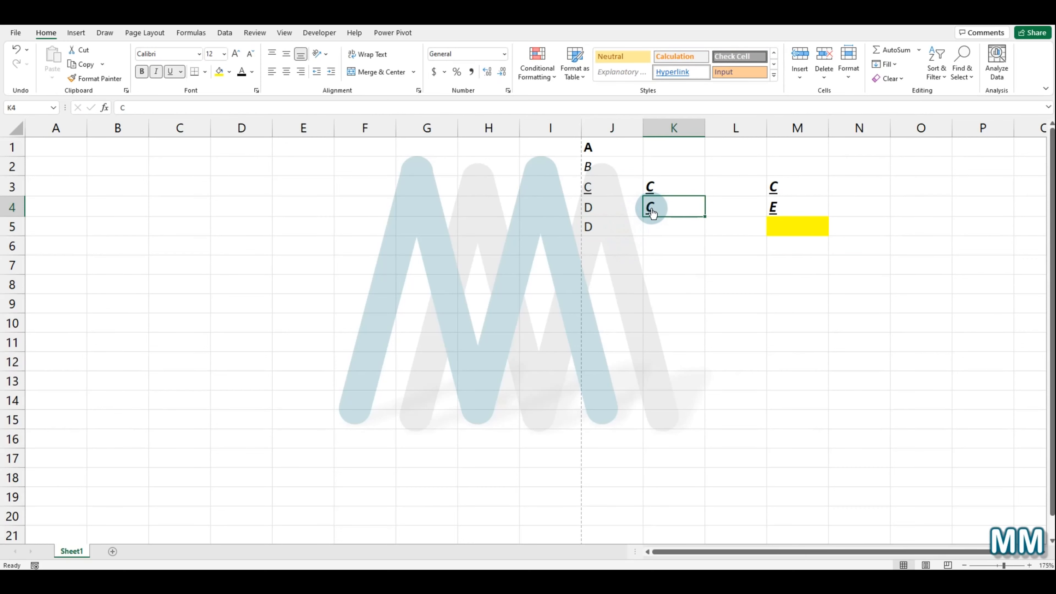
left_click(799, 226)
key("ctrl+d")
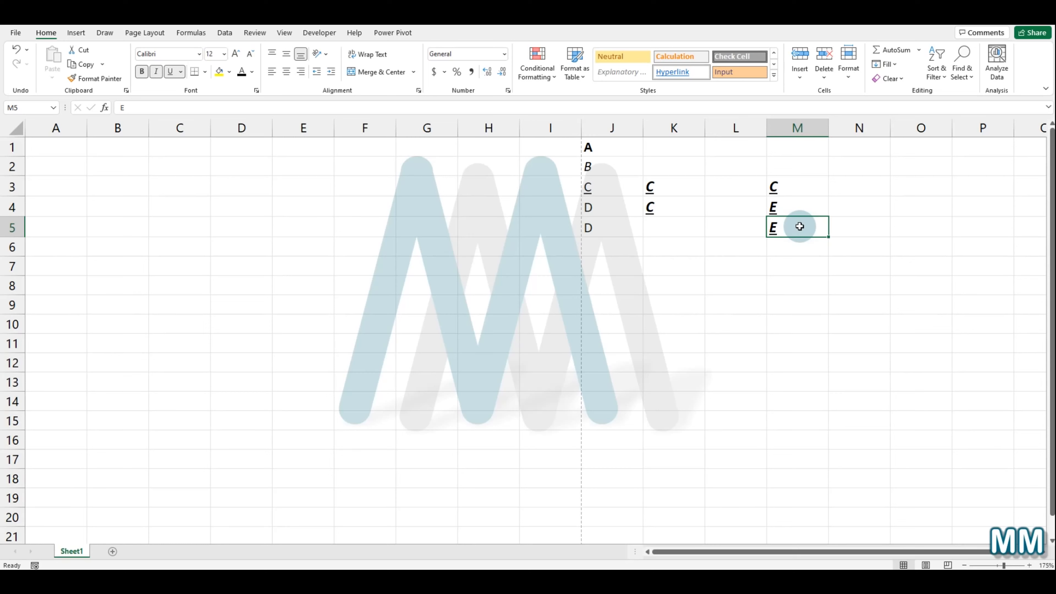
Step: Fill N3, N4 and N5 right from the neighbouring cells in column M
left_click(851, 186)
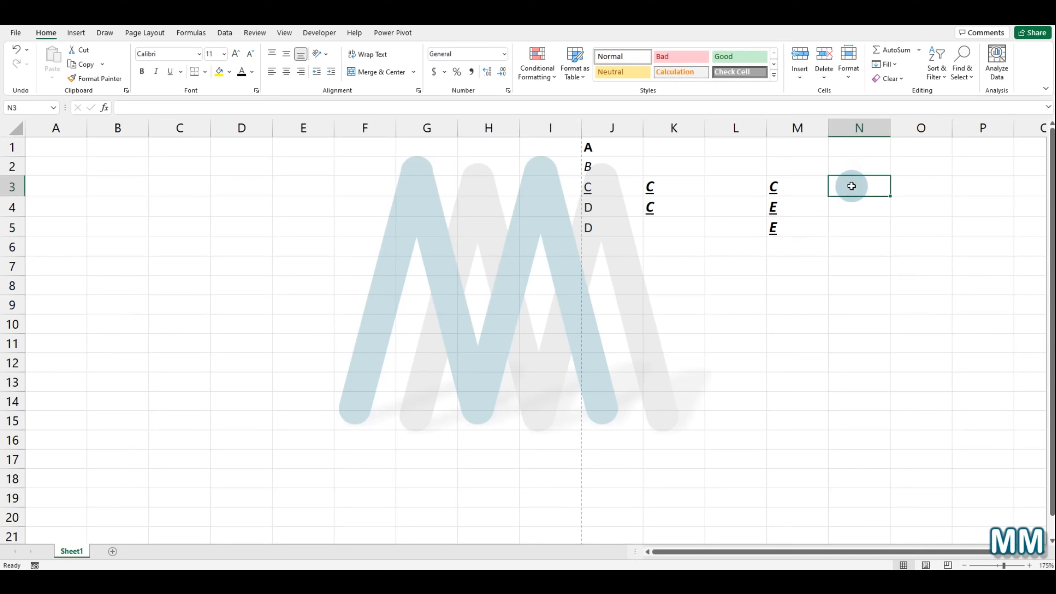
left_click_drag(803, 189, 804, 221)
left_click(871, 192)
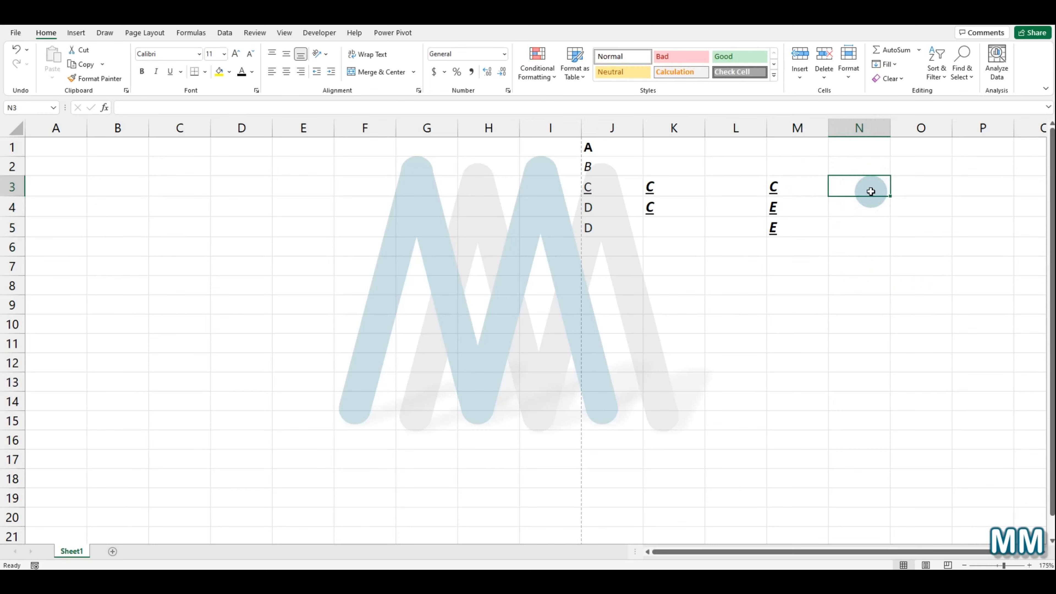
key("ctrl+r")
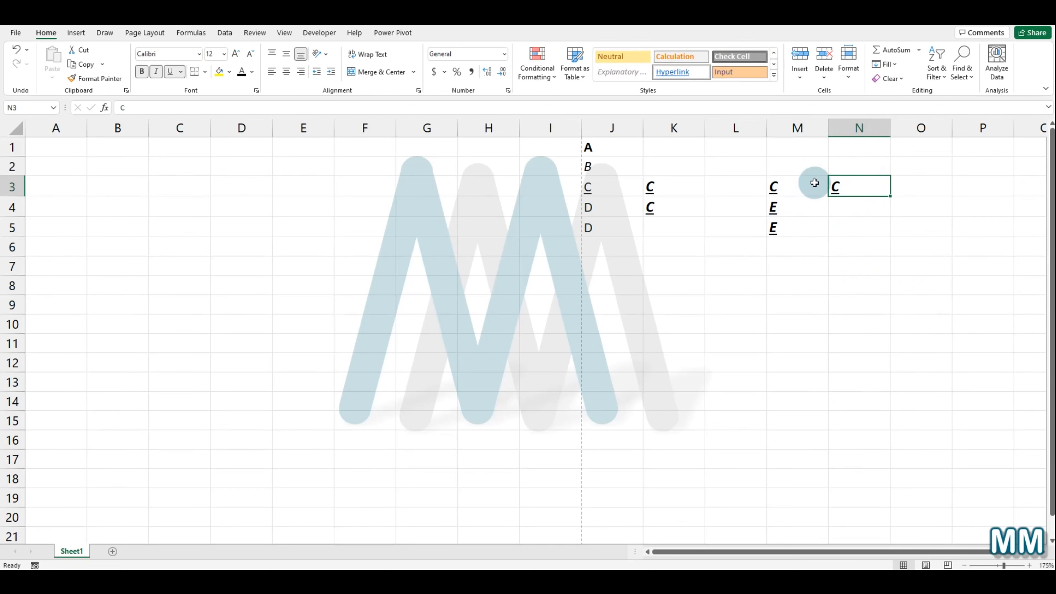
left_click(866, 206)
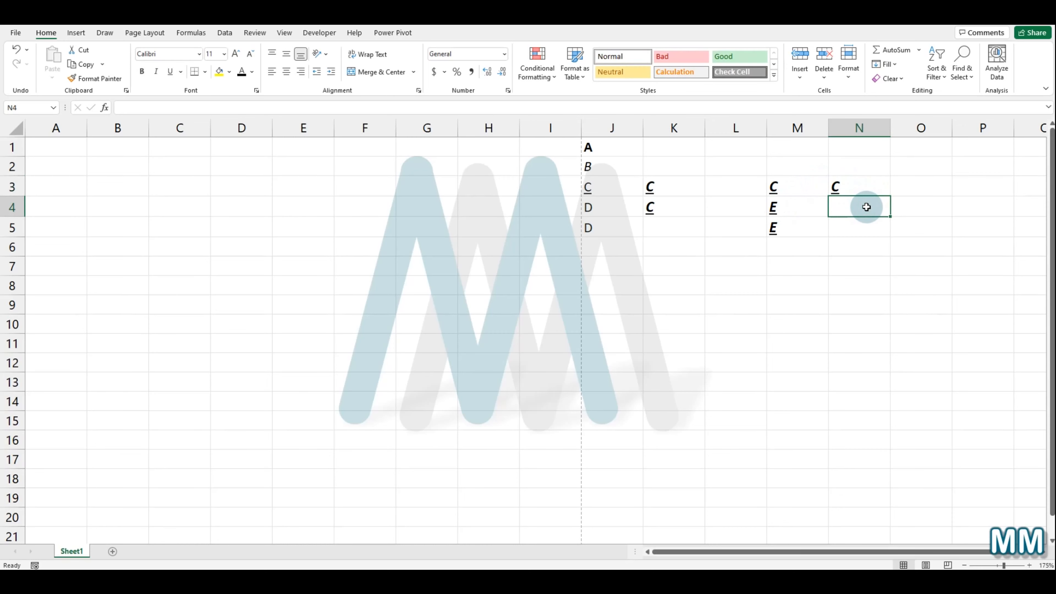
key("ctrl+r")
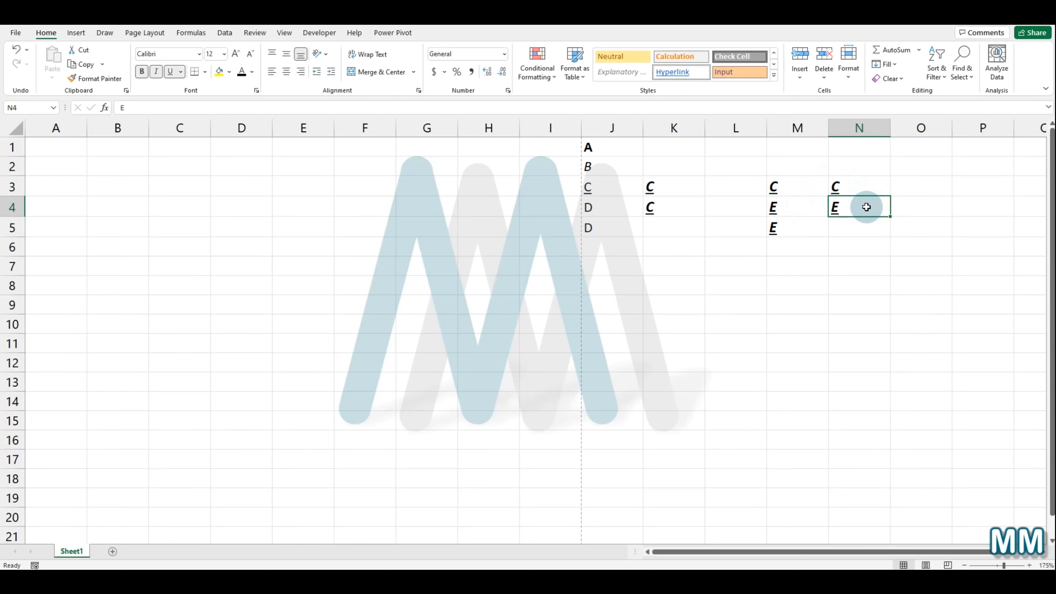
left_click(842, 228)
key("ctrl+r")
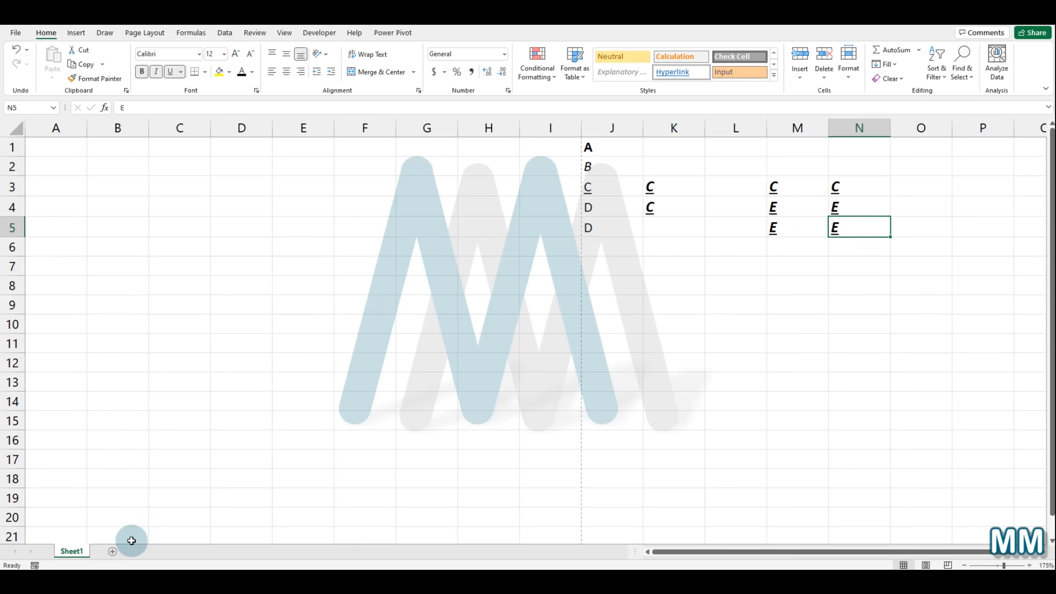
Step: Create a copy of Sheet1 placed at the end of the workbook
right_click(75, 551)
left_click(96, 443)
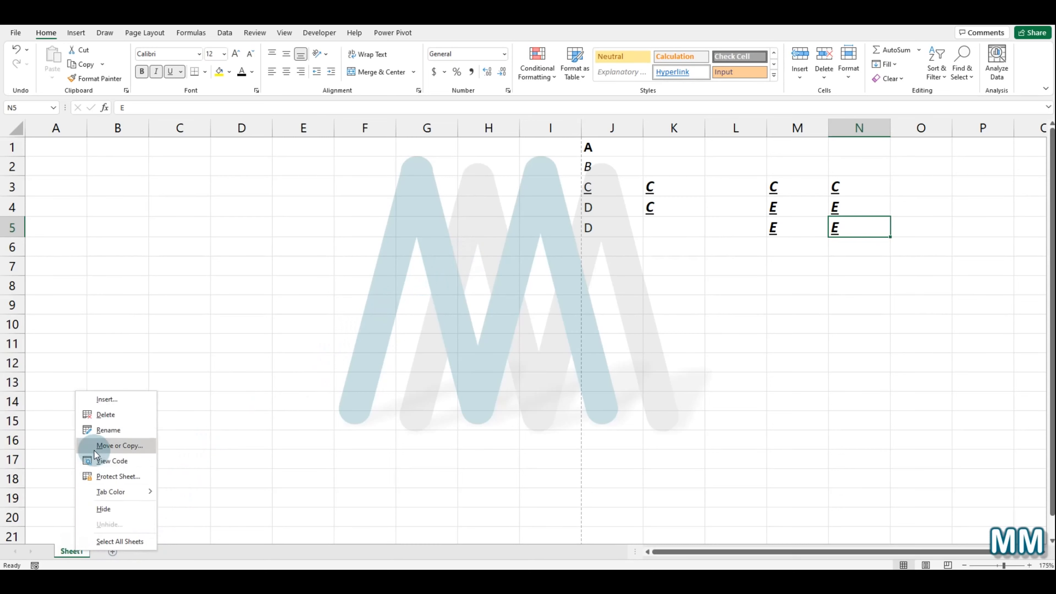
left_click(54, 504)
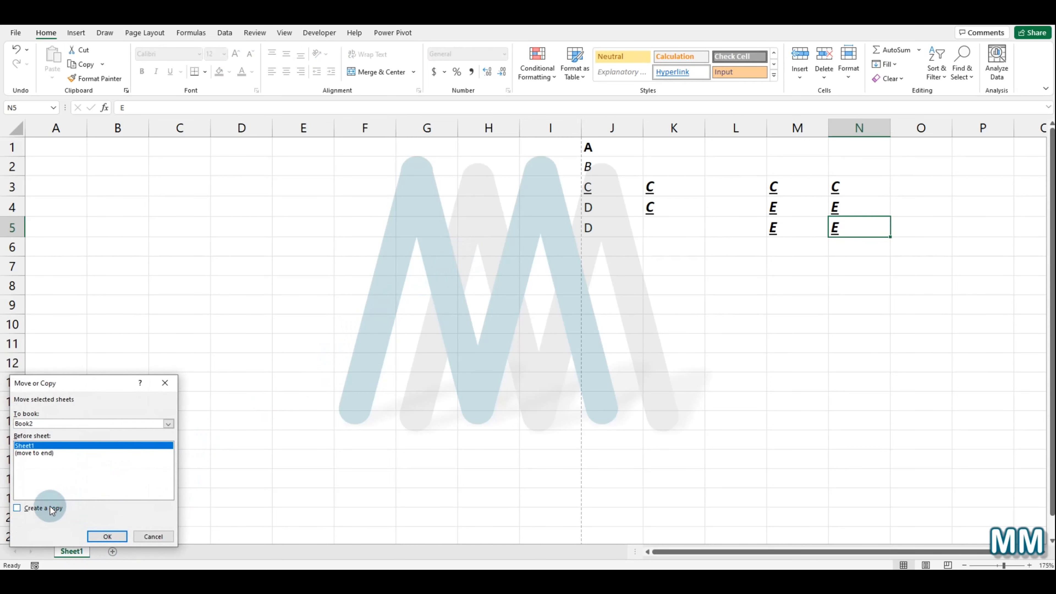
left_click(34, 453)
left_click(109, 535)
Step: Open Find and Replace on Sheet1 and examine its search options
left_click(71, 551)
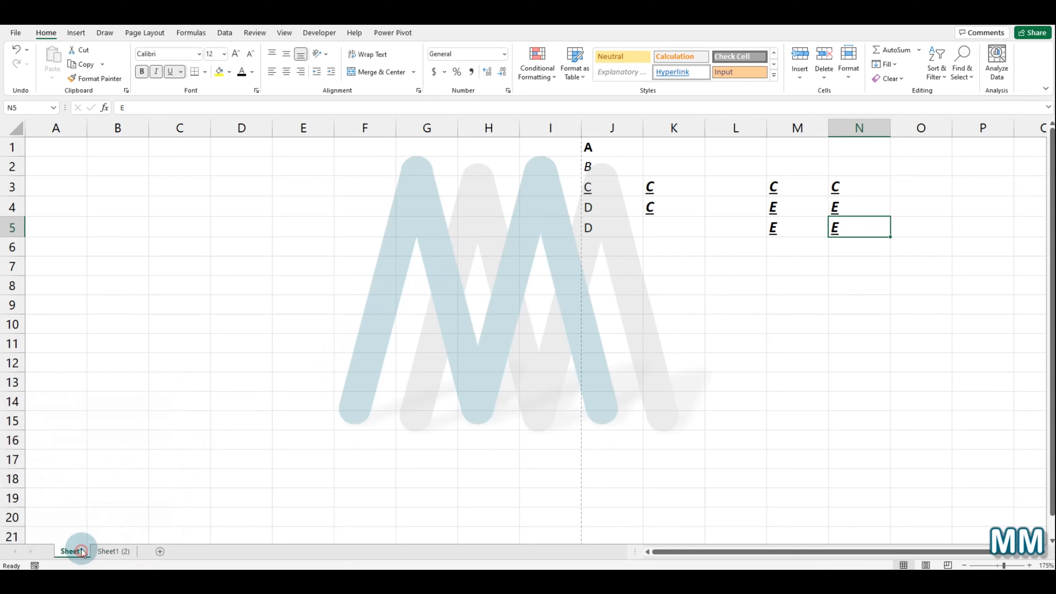
left_click(656, 329)
left_click(502, 278)
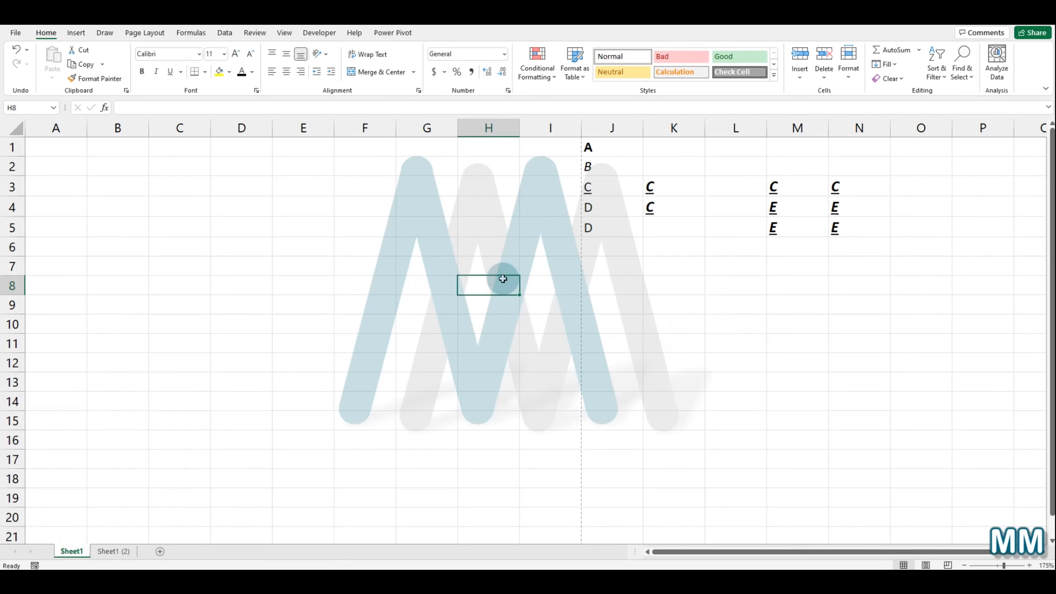
key("ctrl+f")
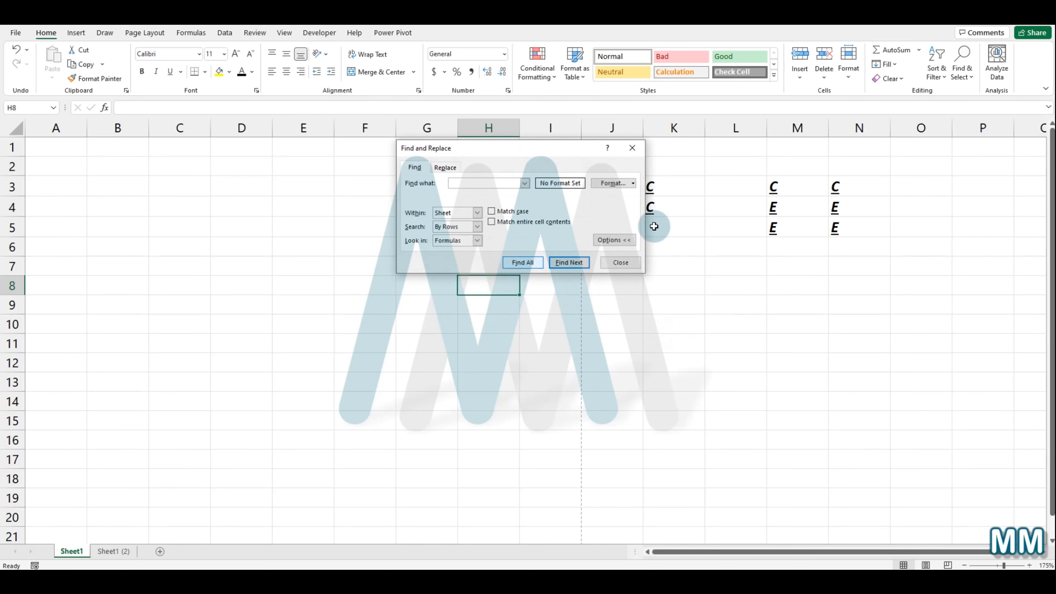
left_click(625, 240)
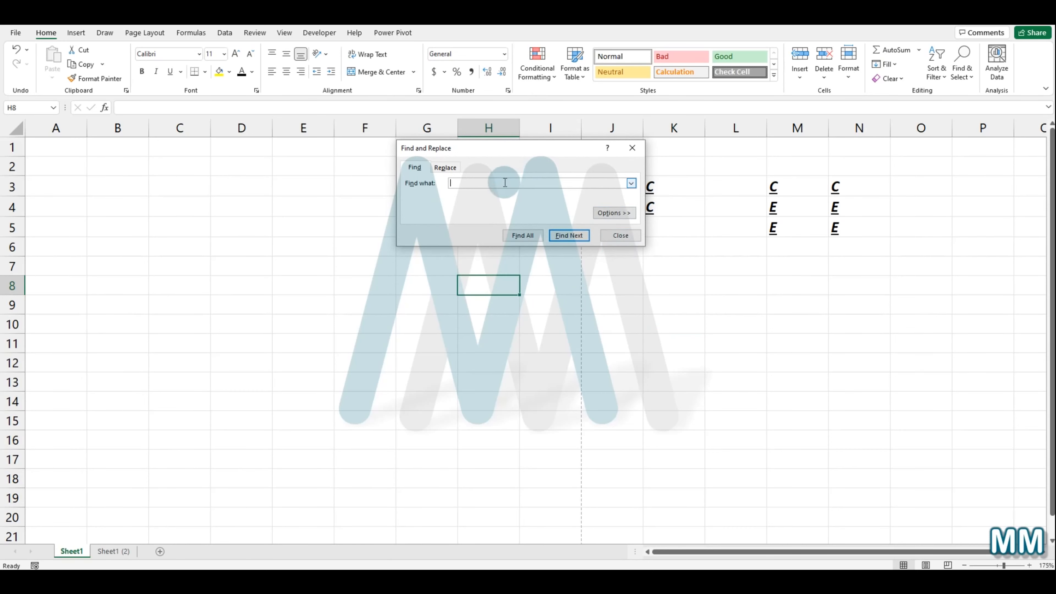
left_click_drag(536, 152, 389, 193)
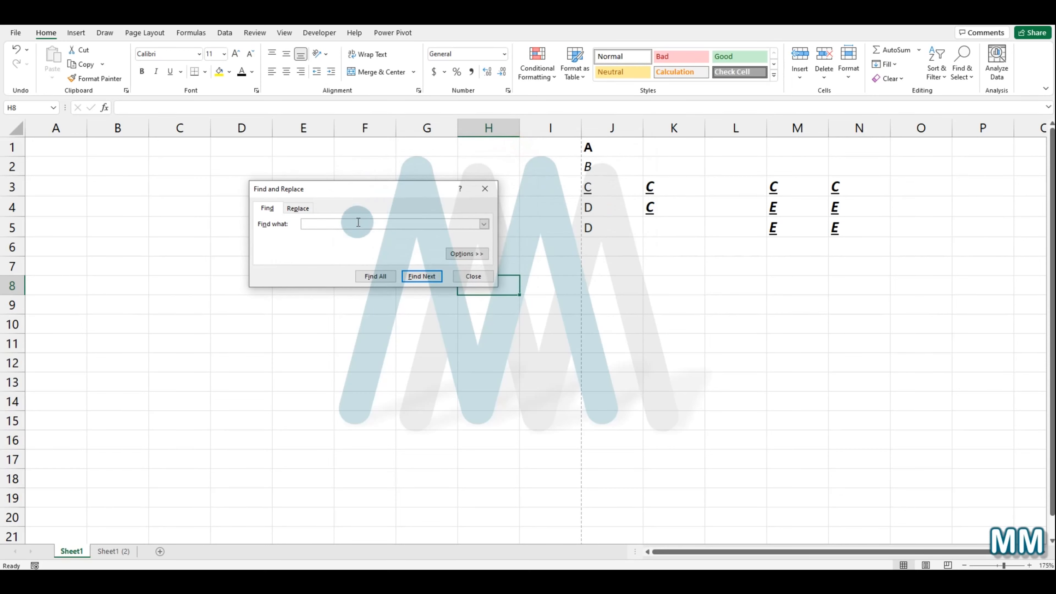
left_click(459, 256)
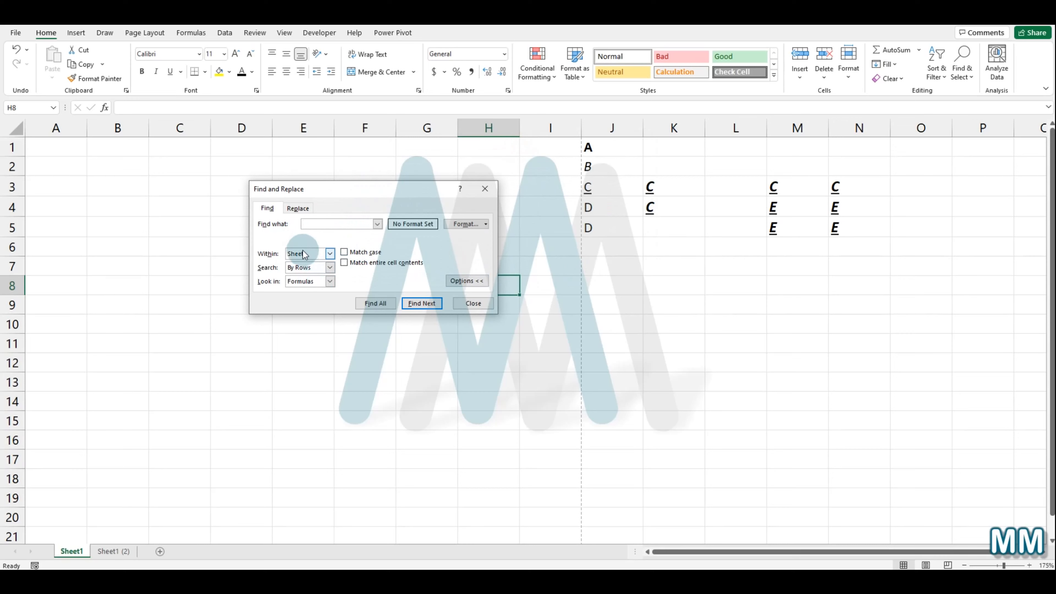
left_click(309, 254)
left_click(456, 282)
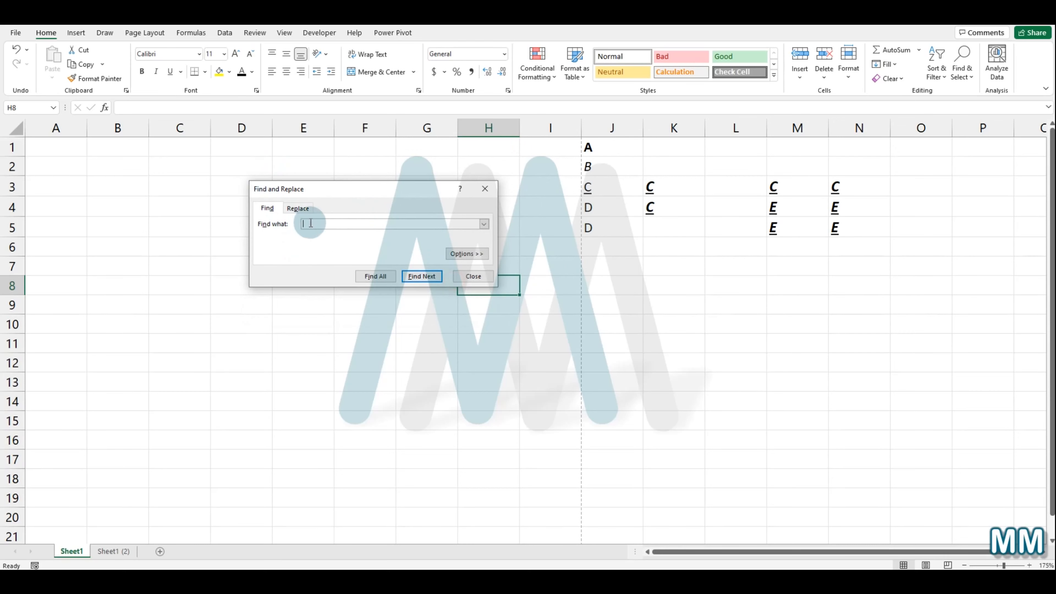
Step: Find each occurrence of C on Sheet1, then switch to the Sheet1 (2) sheet
left_click(330, 224)
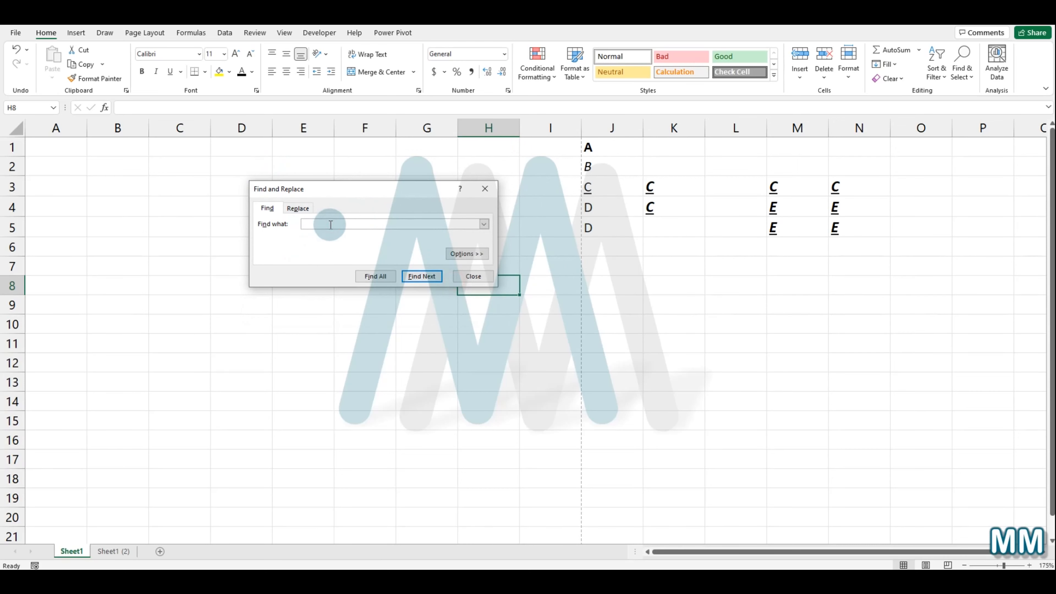
type("C")
left_click(424, 276)
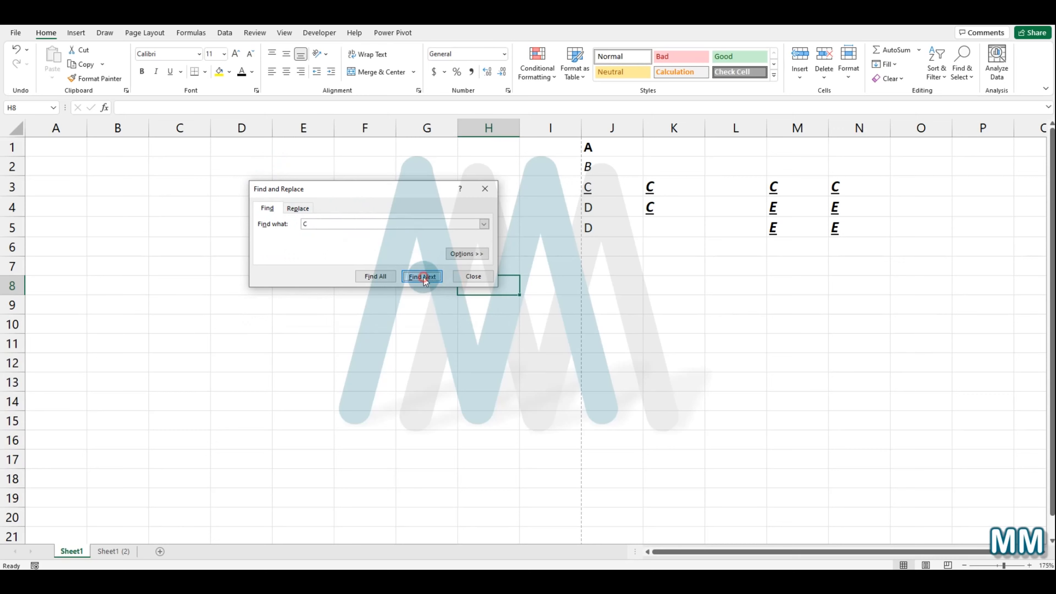
left_click(423, 277)
left_click(423, 276)
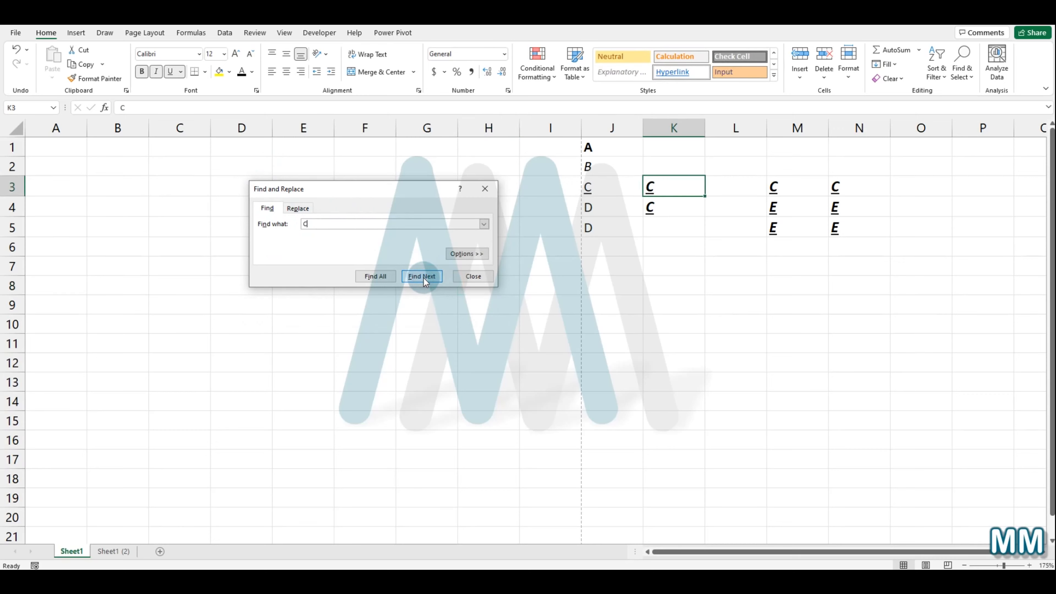
left_click(423, 277)
left_click(423, 275)
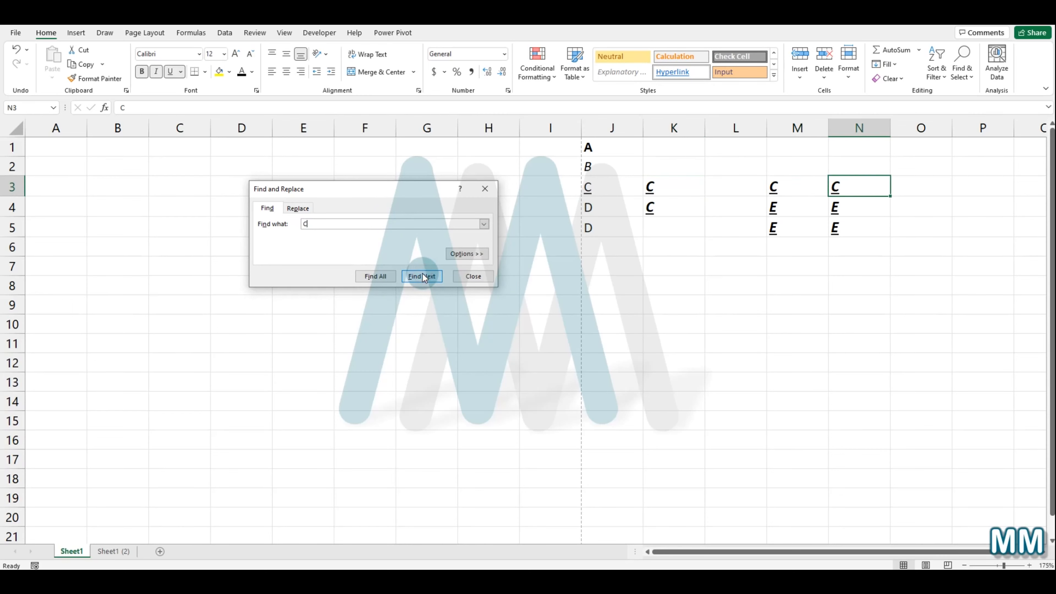
left_click(423, 275)
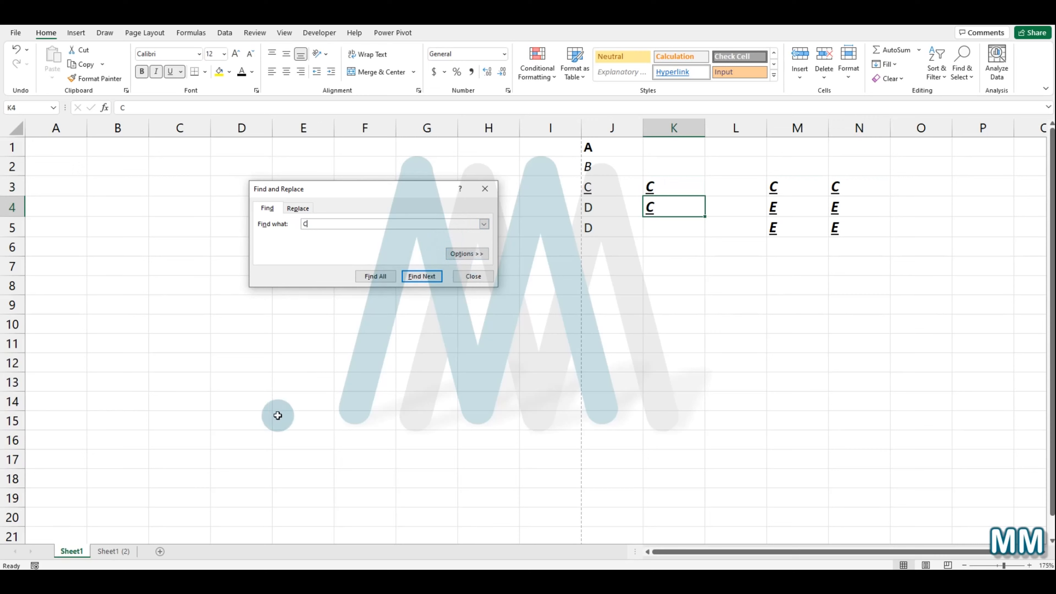
left_click(123, 550)
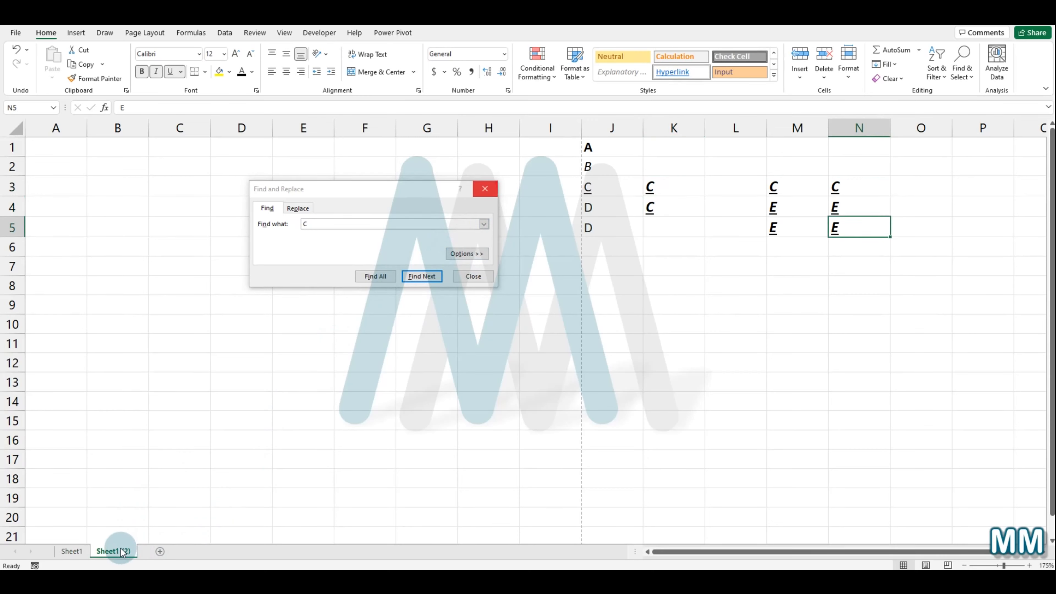
Step: Return to Sheet1 and search the whole workbook for C, stepping through matches into Sheet1 (2)
left_click(71, 551)
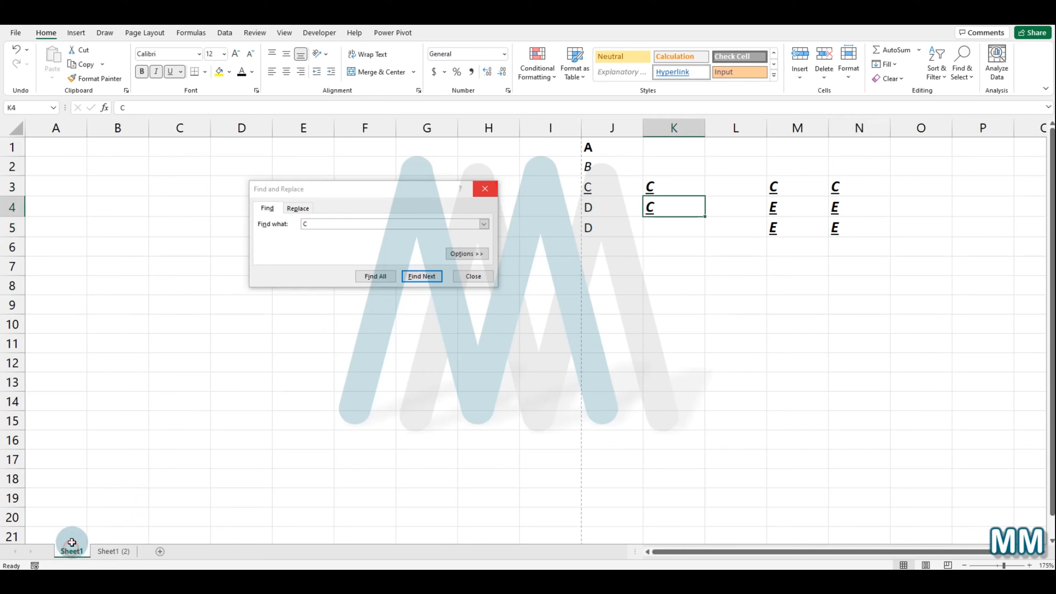
left_click(478, 254)
left_click(330, 254)
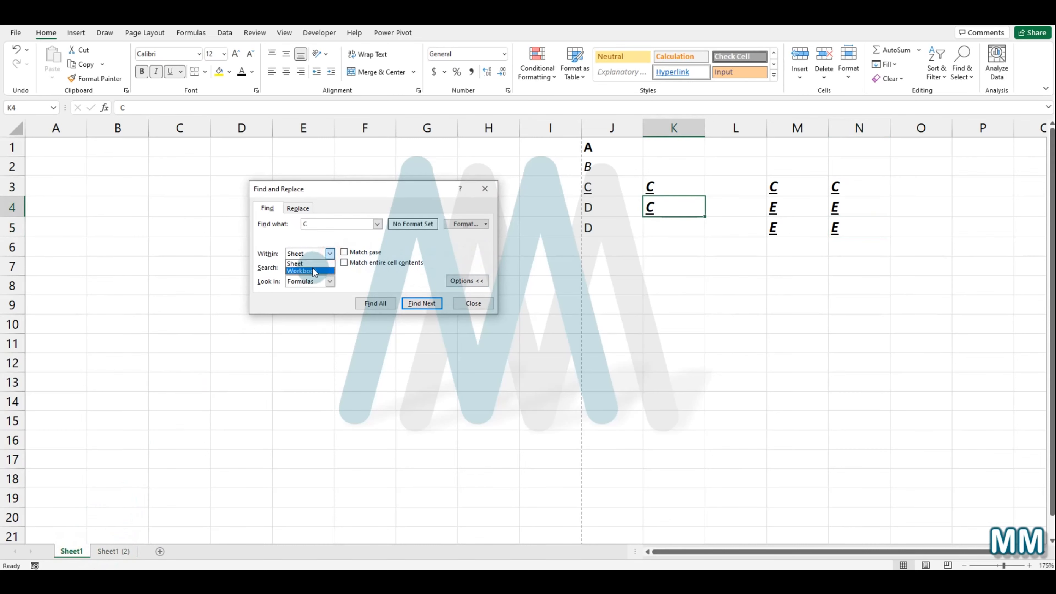
left_click(313, 271)
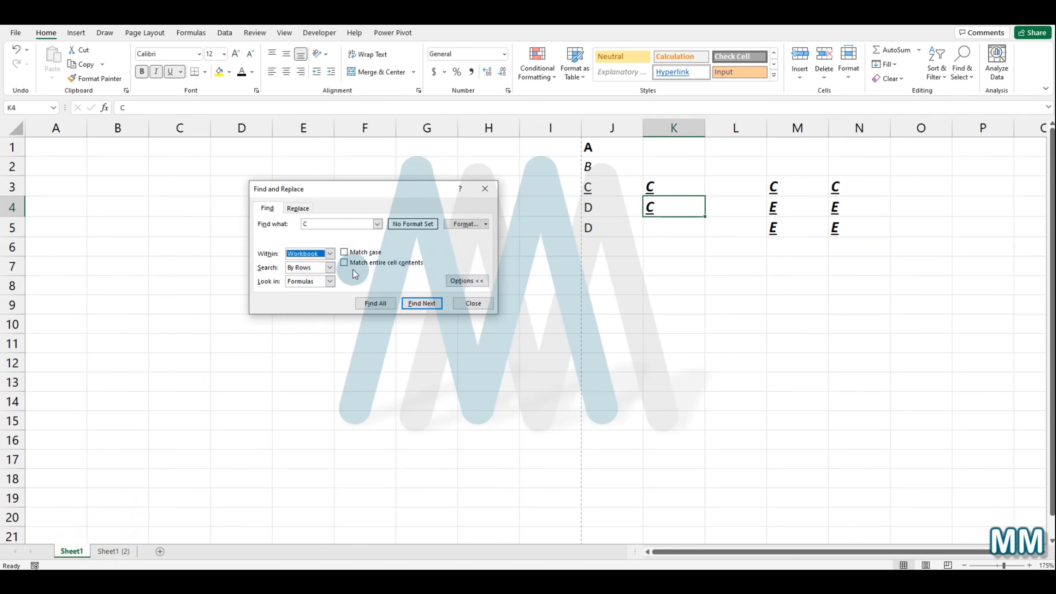
left_click(421, 304)
left_click(421, 303)
left_click(421, 303)
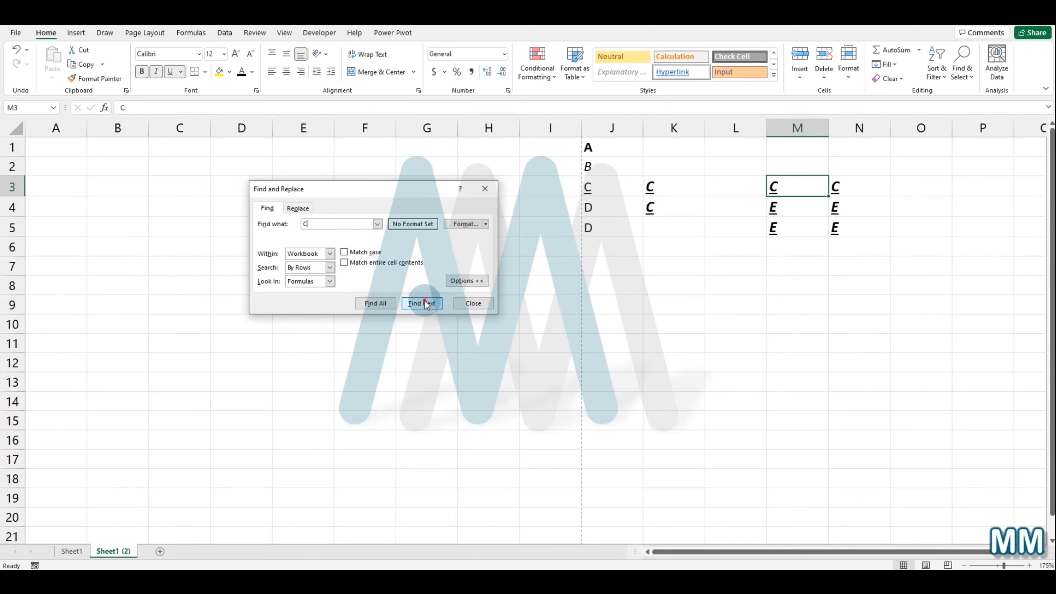
left_click(422, 303)
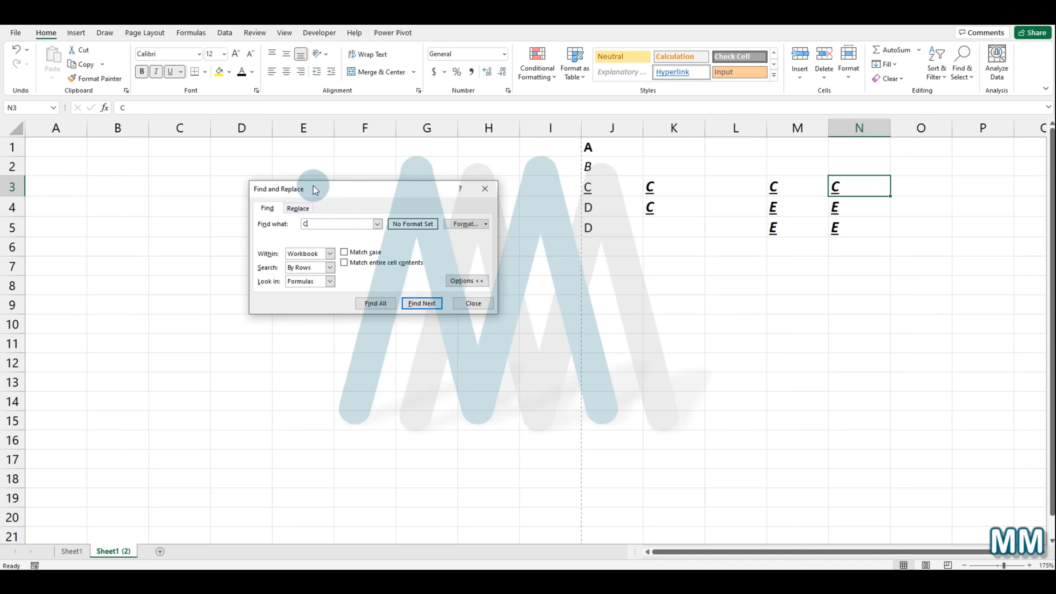
Step: Move the Find and Replace dialog and examine the Replace tab and its collapsed and expanded options
left_click_drag(314, 188, 389, 193)
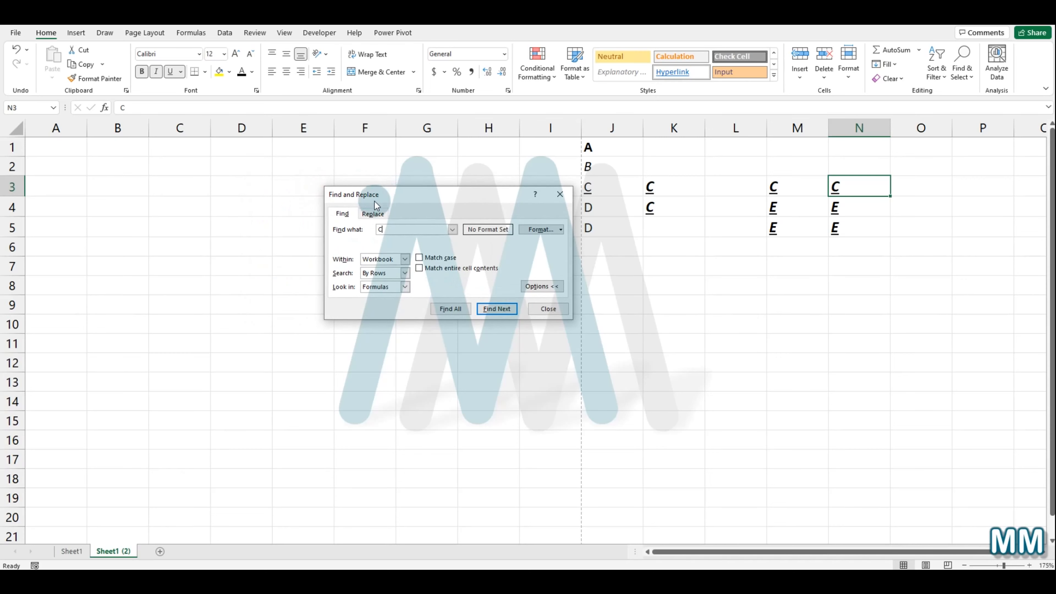
left_click(371, 214)
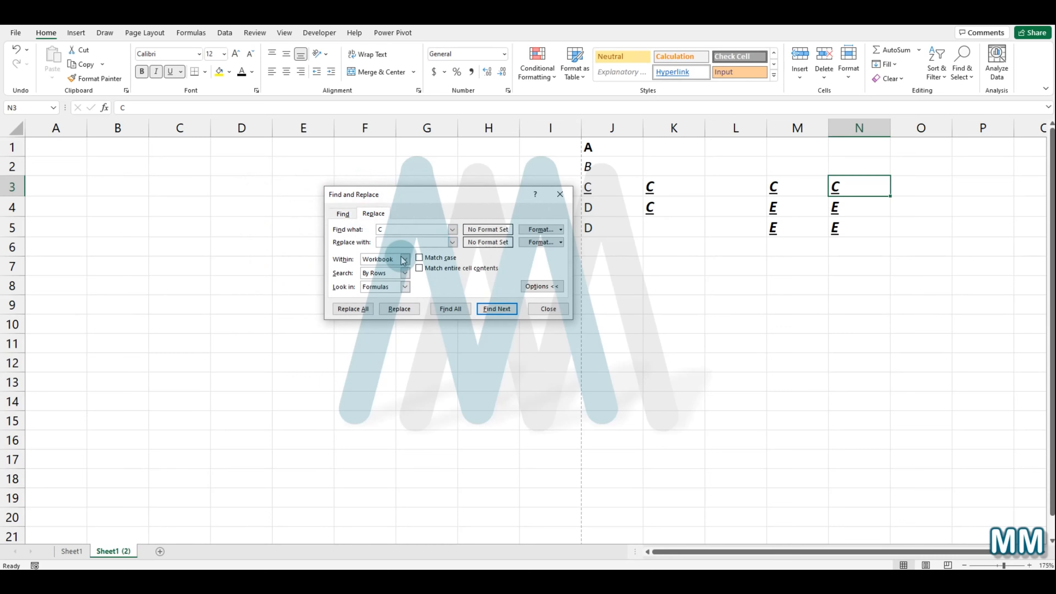
left_click(542, 287)
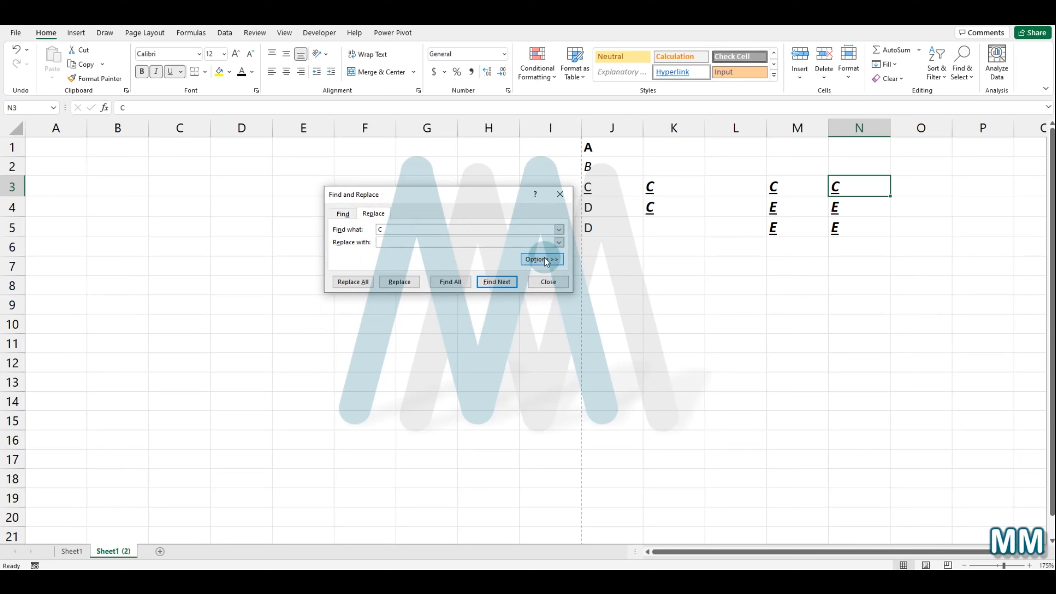
left_click(542, 259)
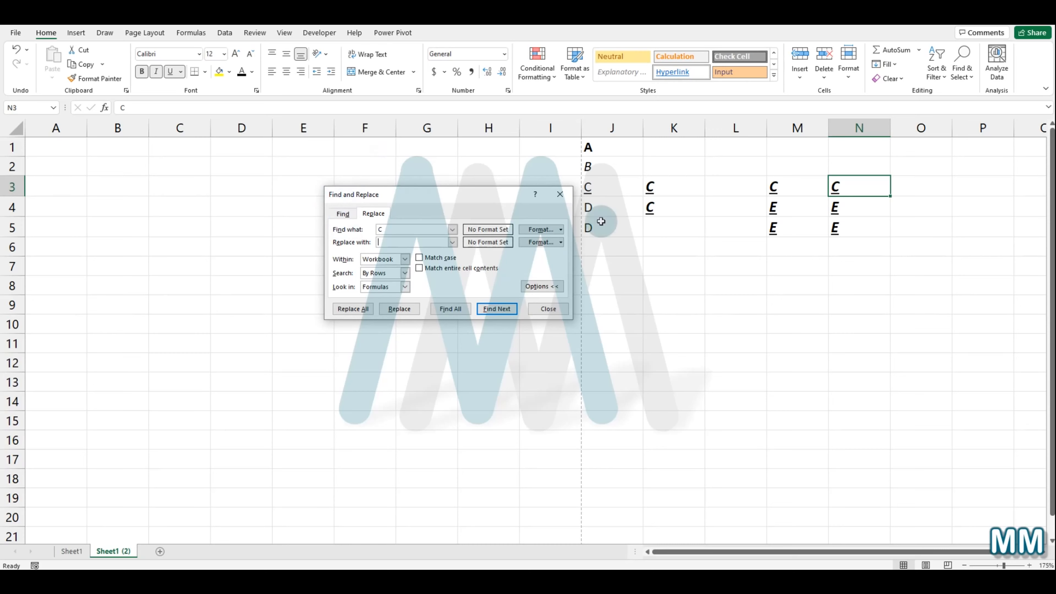
left_click(342, 213)
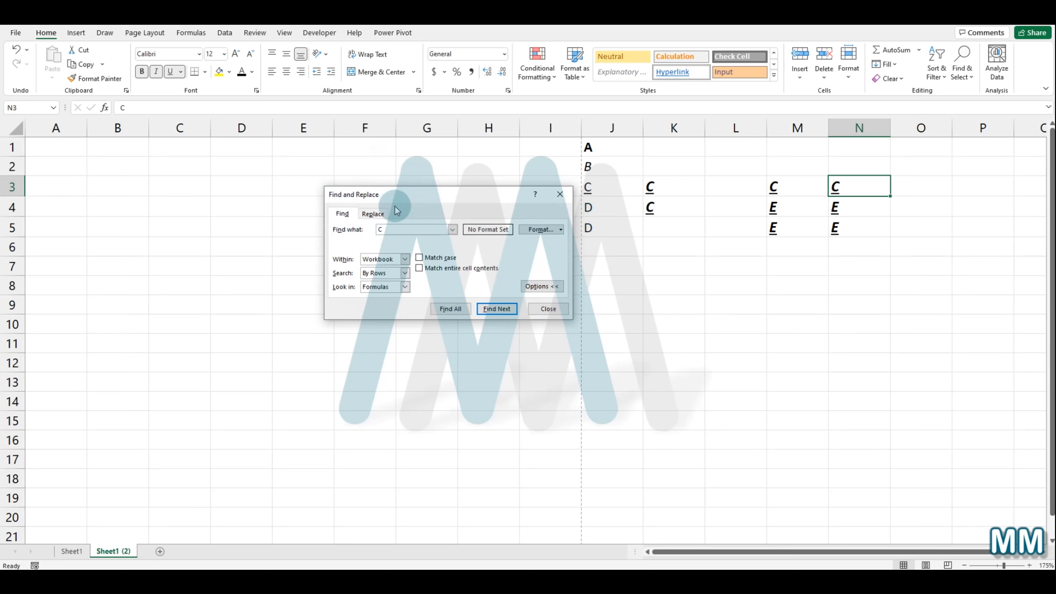
Step: Close Find and Replace and reopen it directly on the Replace tab with the keyboard shortcut
left_click(560, 194)
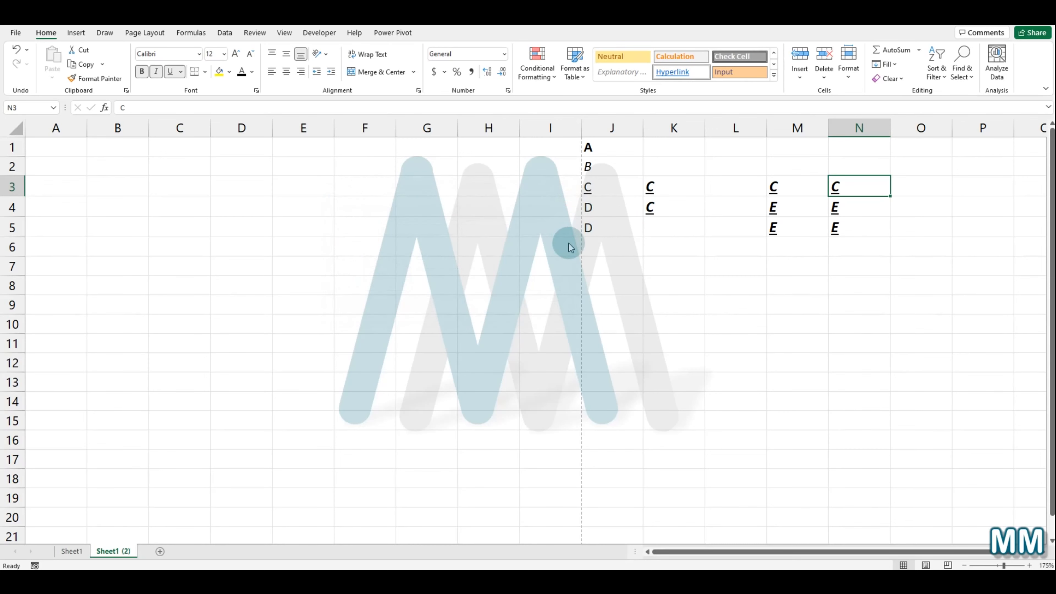
key("ctrl+h")
left_click(379, 228)
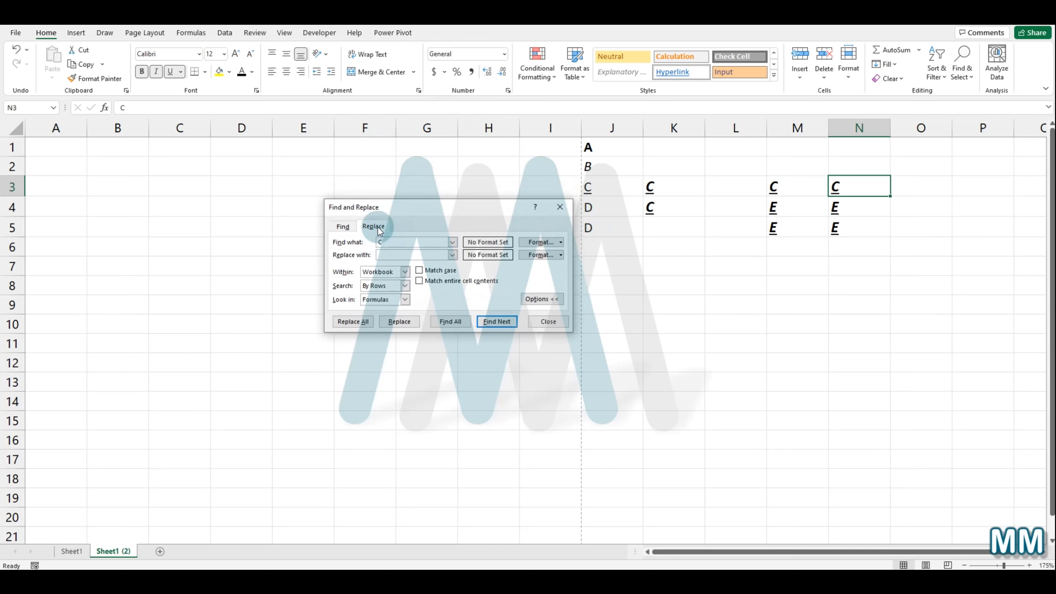
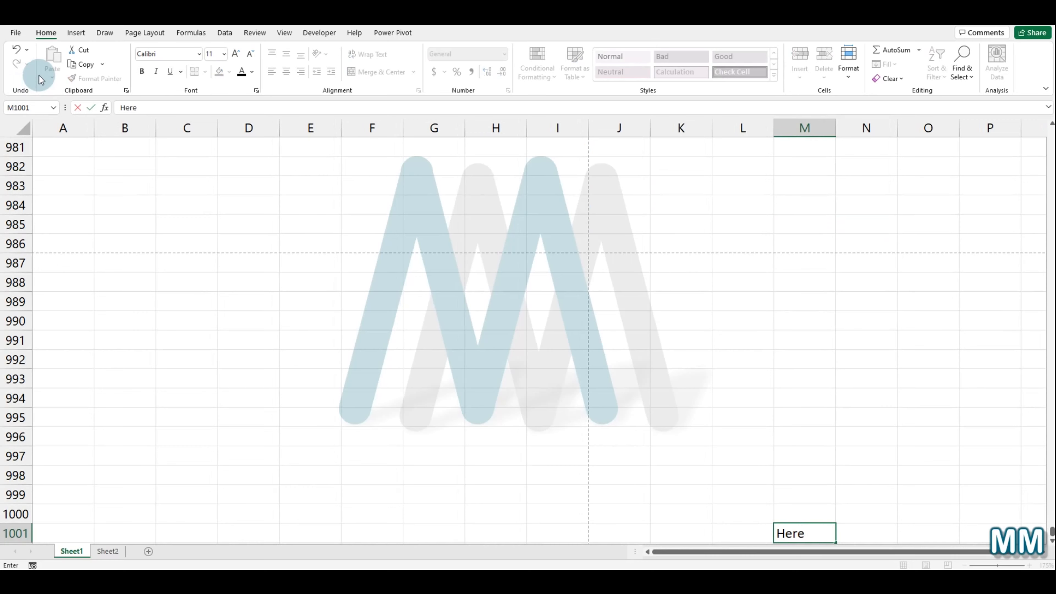
Step: Confirm the cell entry and use Go To to jump to cell N5
left_click(890, 378)
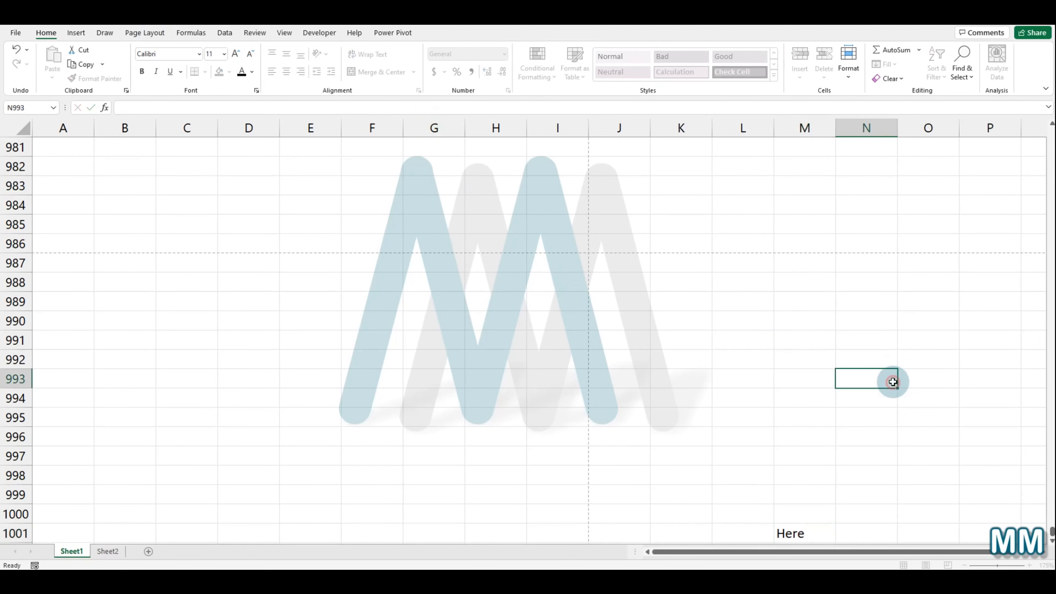
scroll(786, 413, "down", 1)
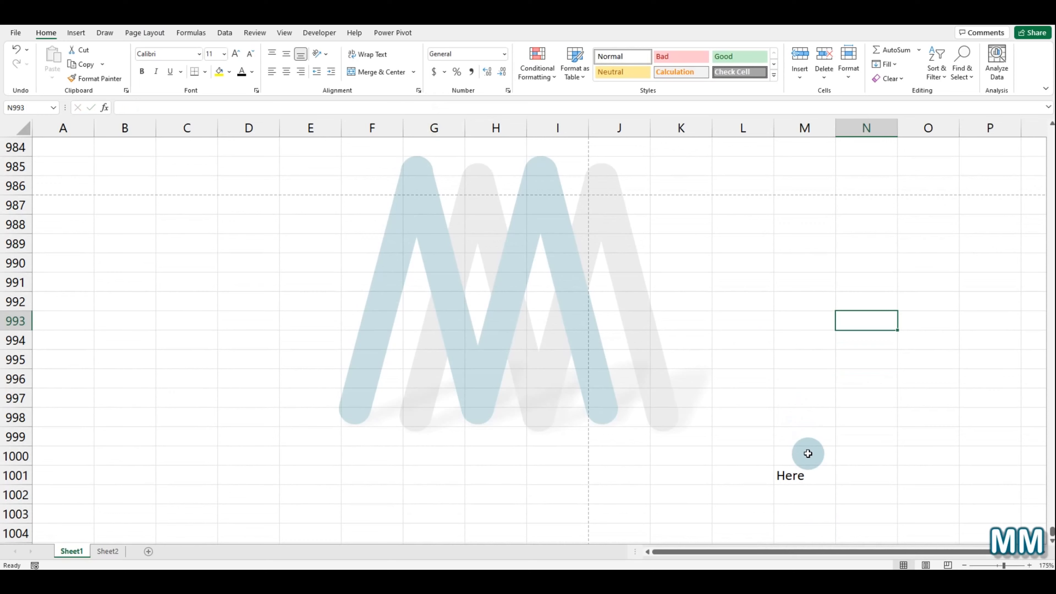
key("F5")
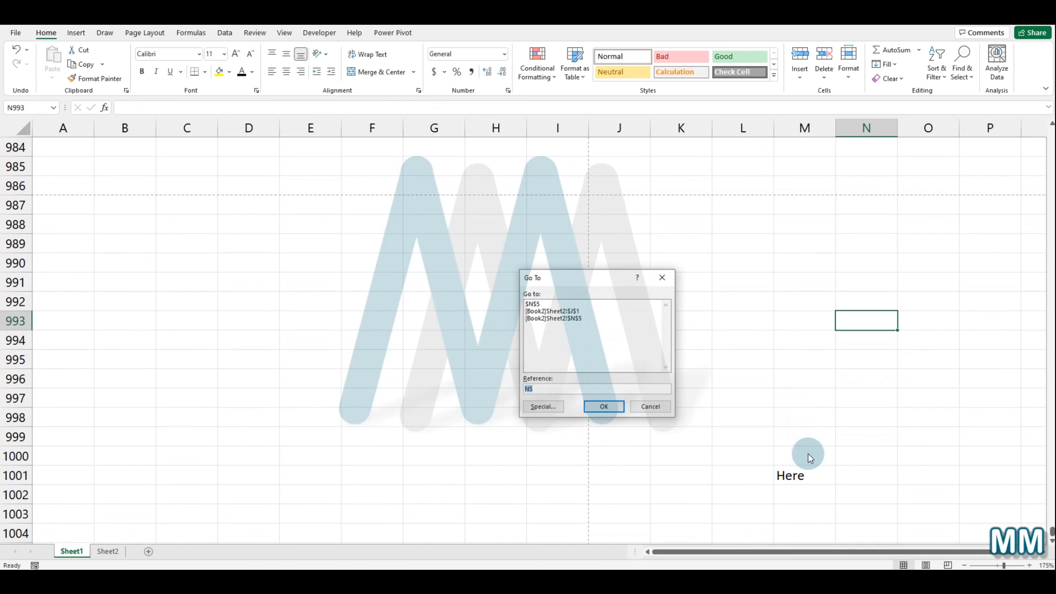
left_click(549, 390)
left_click(602, 407)
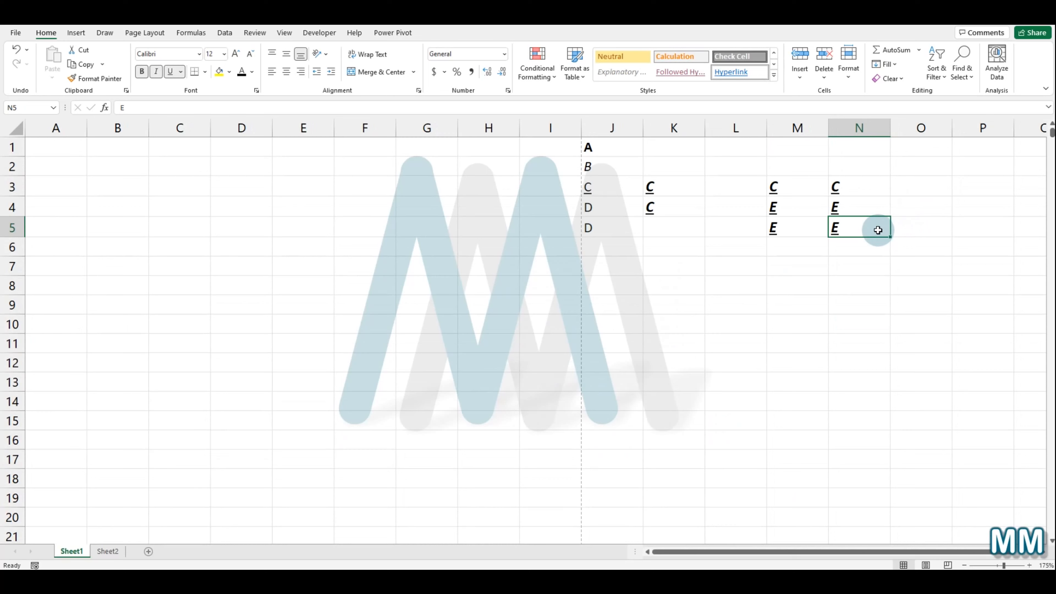
Step: Use the Go To shortcut to jump to cell M1001
key("ctrl+g")
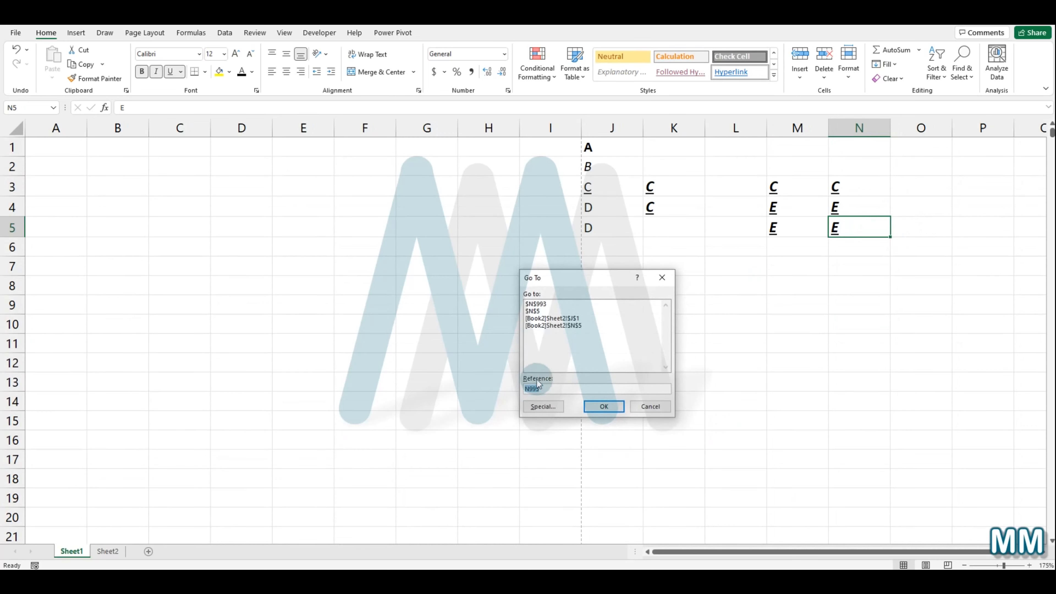
type("M1001")
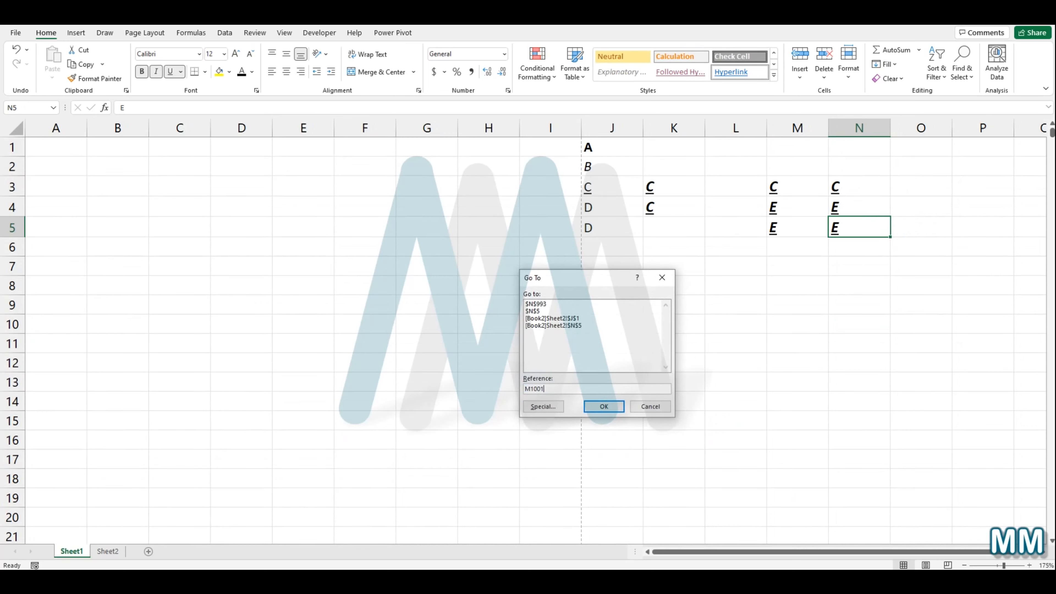
left_click(604, 407)
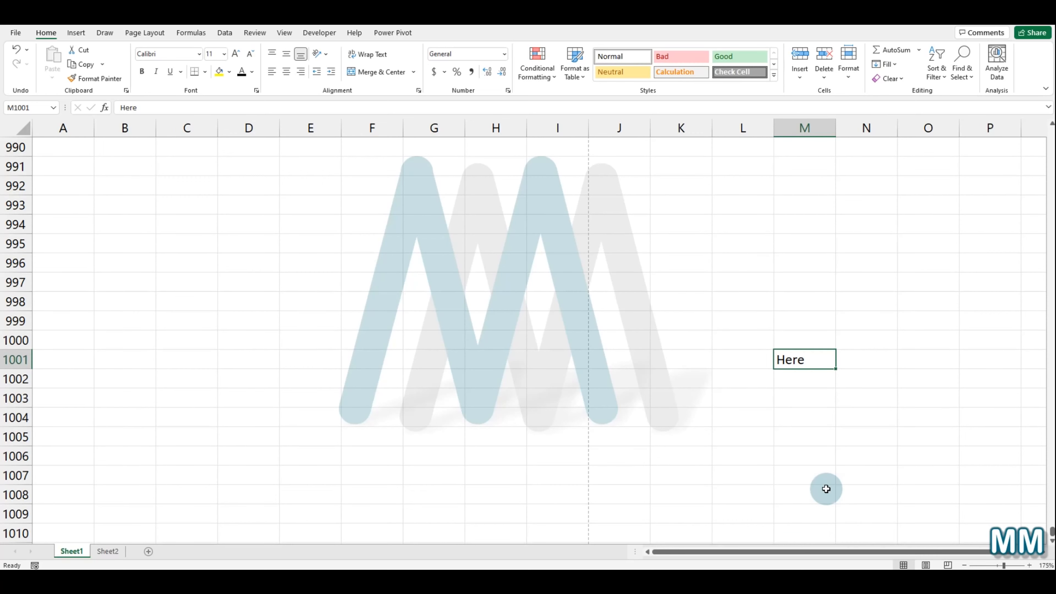
Step: Select a cell elsewhere and use Go To to return to the previous cell N5
scroll(469, 418, "up", 20)
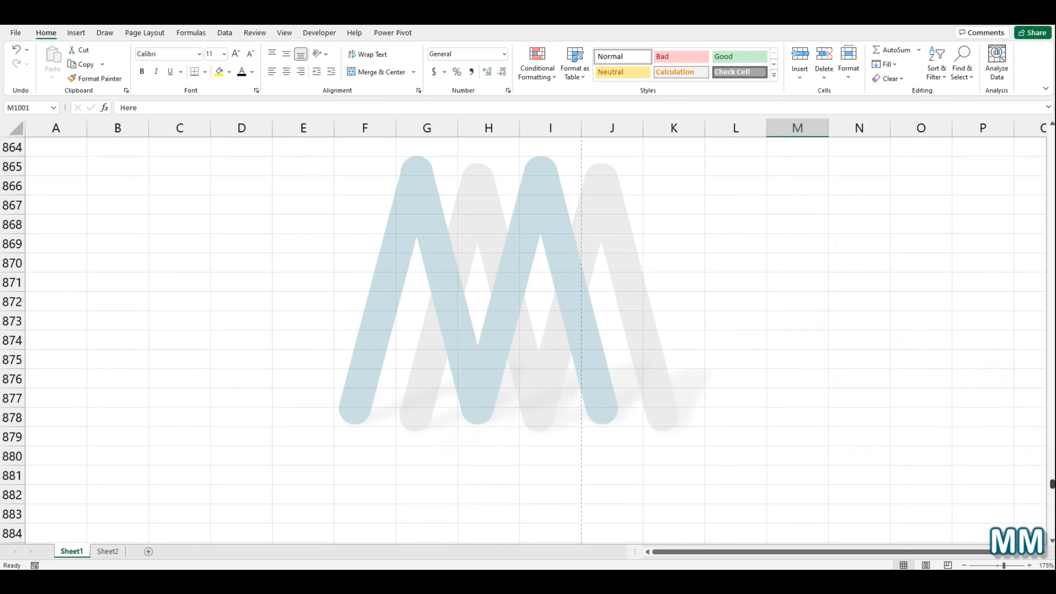
left_click(707, 471)
key("ctrl+g")
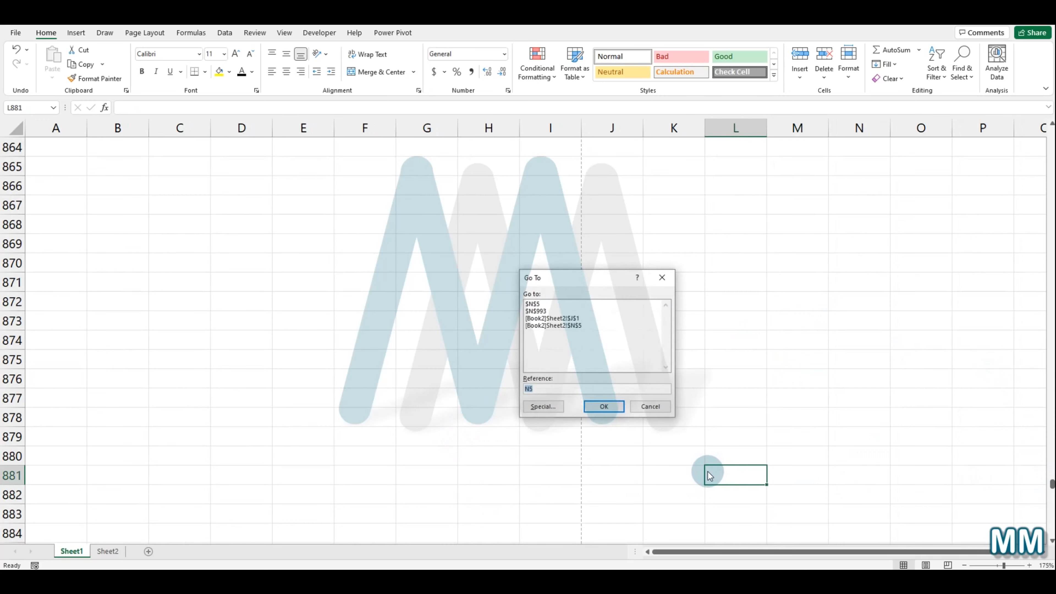
key("Return")
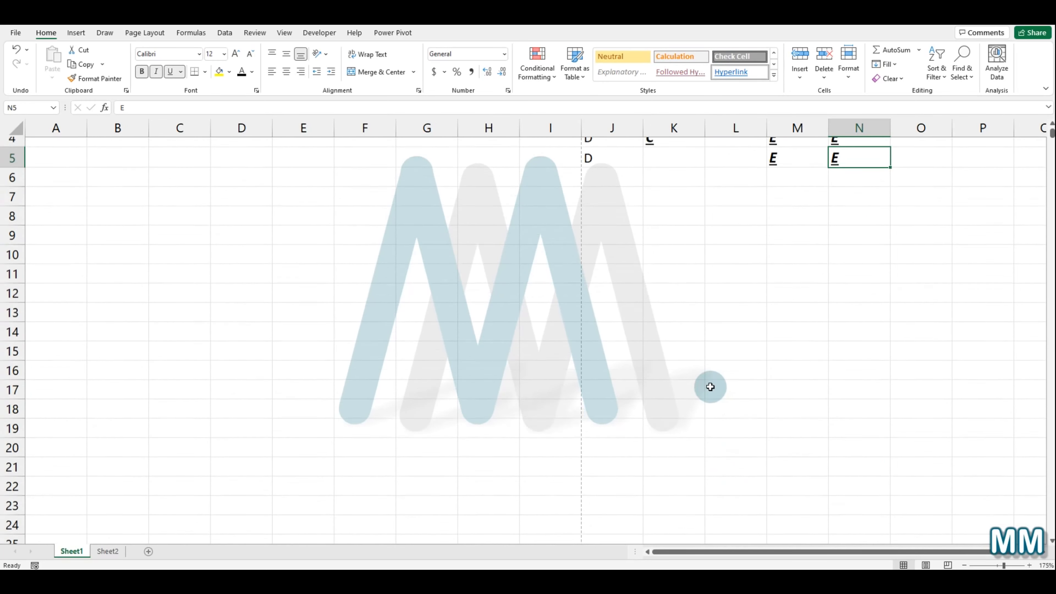
left_click_drag(600, 147, 847, 231)
left_click(700, 323)
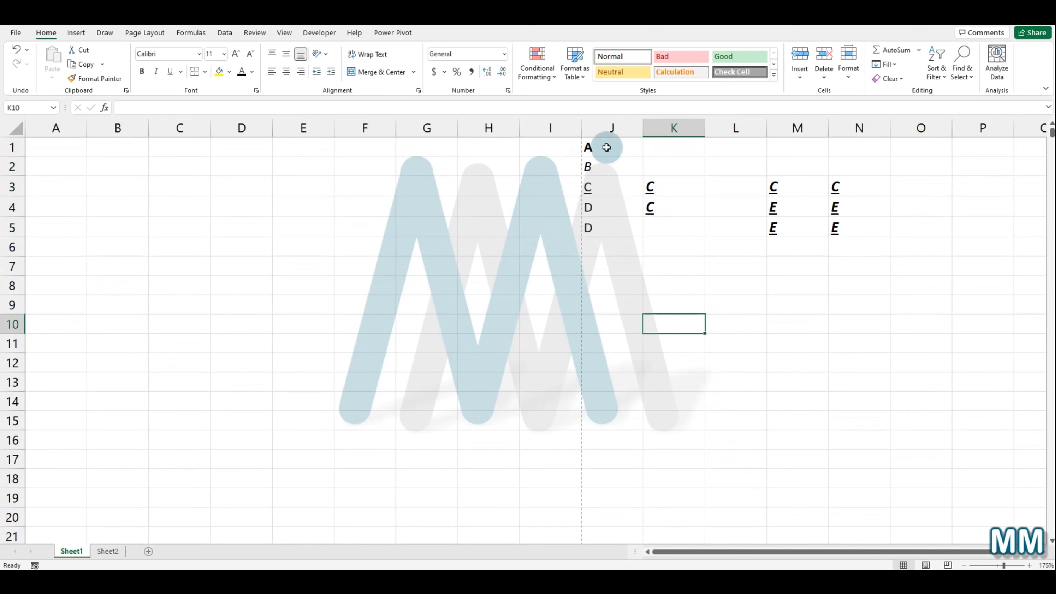
Step: Move the block K3:N5 up to K1:N3, then fill it down to row 5 with the fill handle
left_click_drag(672, 184, 837, 229)
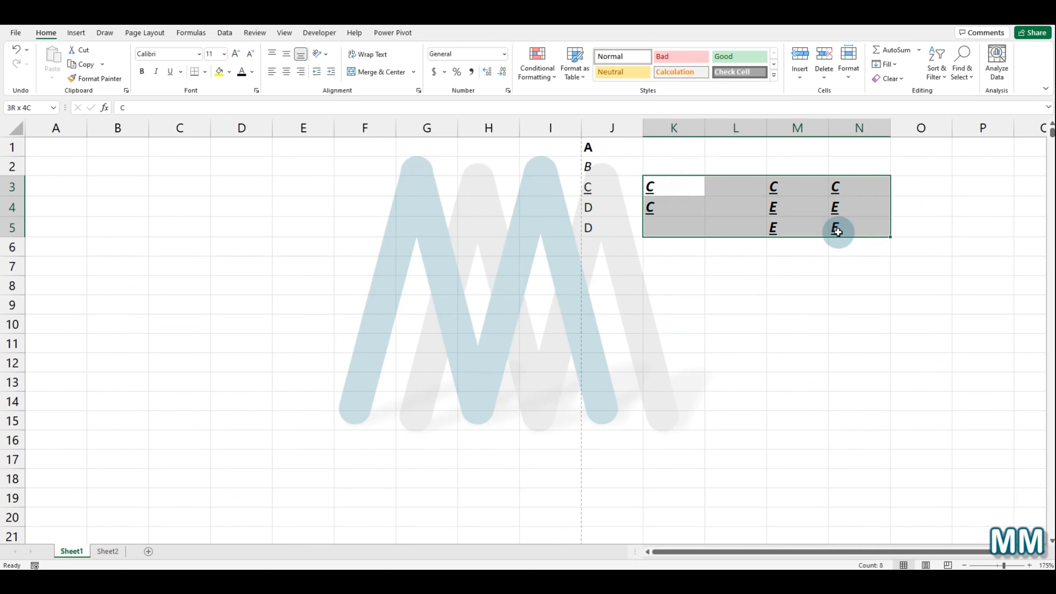
left_click_drag(787, 171, 775, 142)
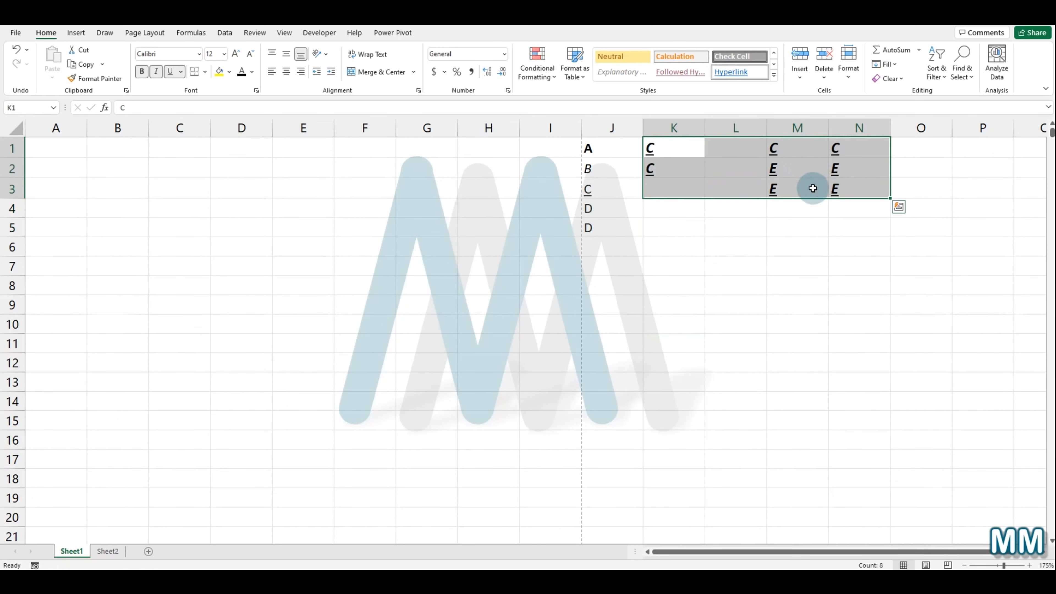
left_click_drag(890, 198, 877, 233)
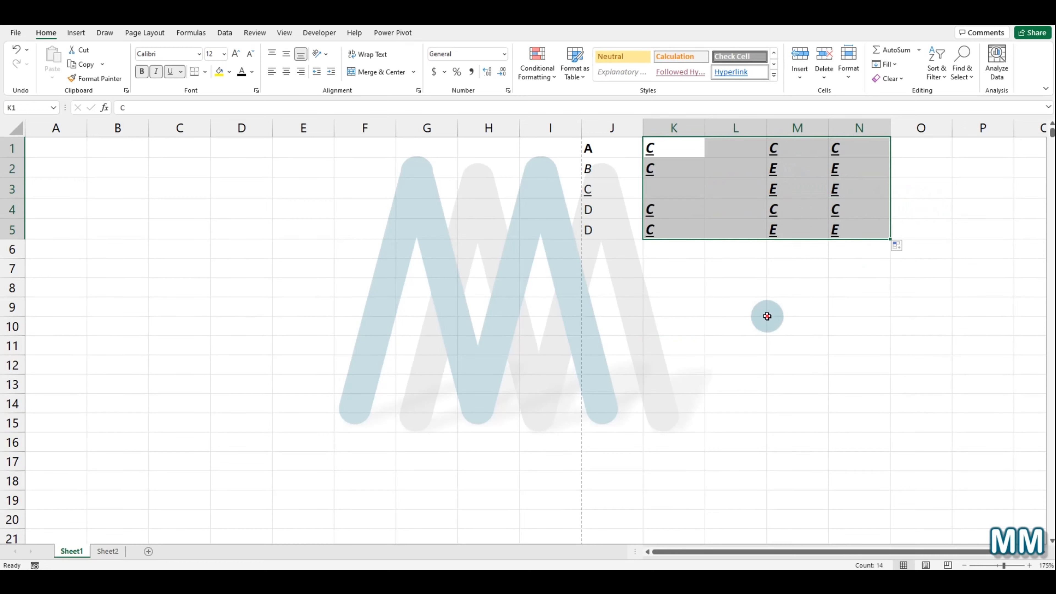
left_click_drag(769, 312, 781, 327)
Step: Enter B in cell K3
left_click(668, 186)
type("B")
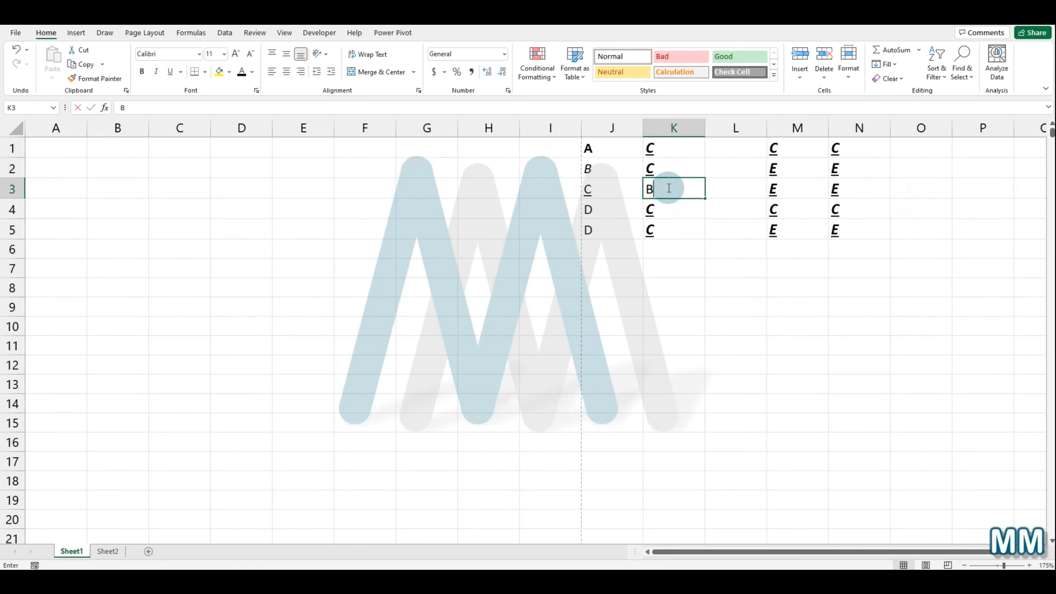
left_click(734, 184)
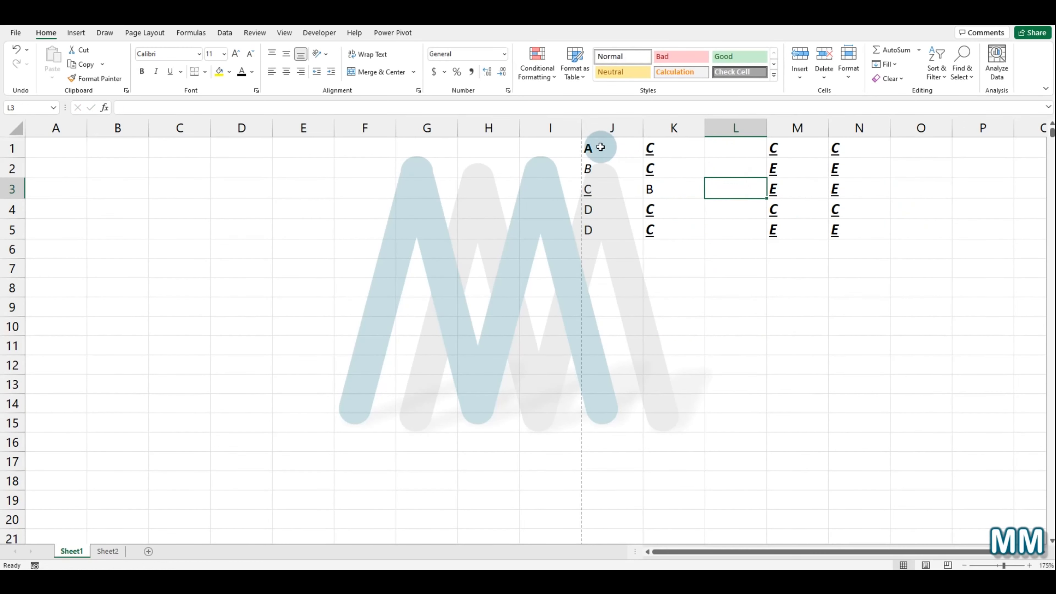
Step: Copy J1:J5 and paste it into L1:L5
left_click_drag(598, 148, 590, 228)
key("ctrl+c")
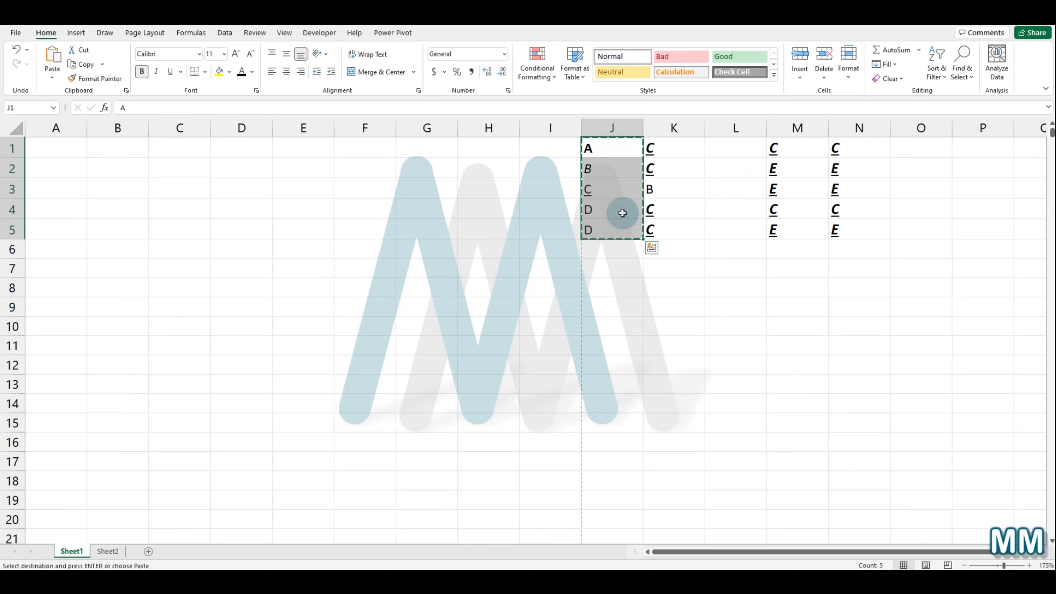
left_click(723, 145)
key("ctrl+v")
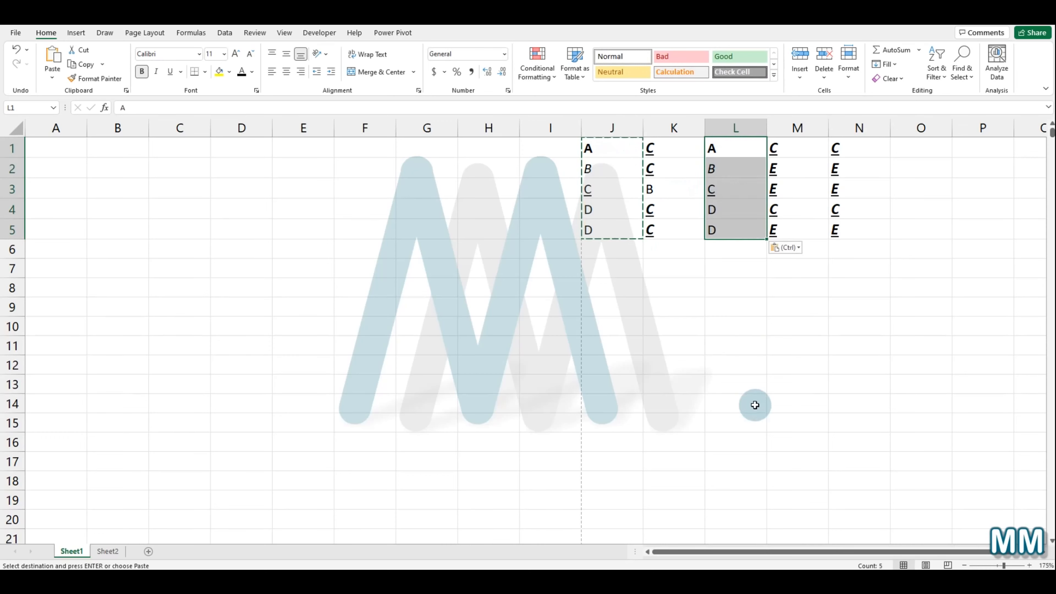
left_click(741, 328)
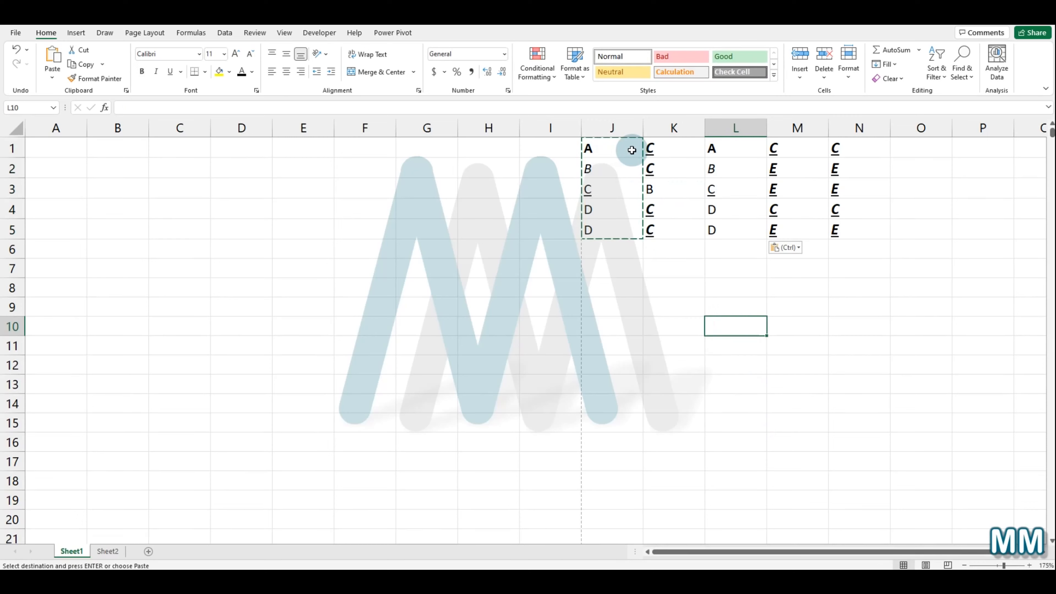
Step: Select J1:N5 with keyboard shortcuts and convert it to a table without headers
left_click(632, 150)
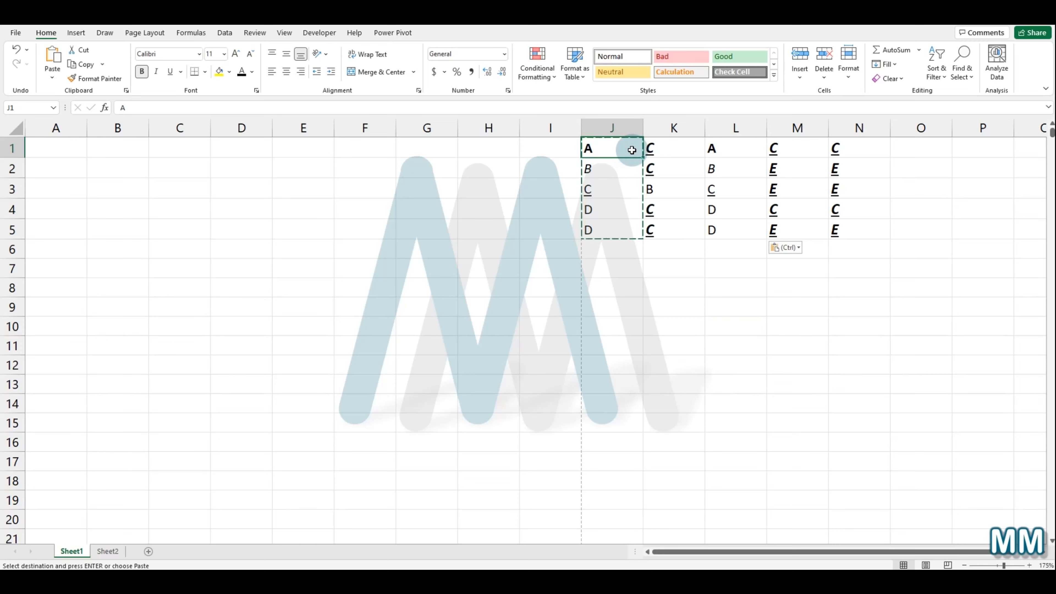
key("ctrl+shift+Right")
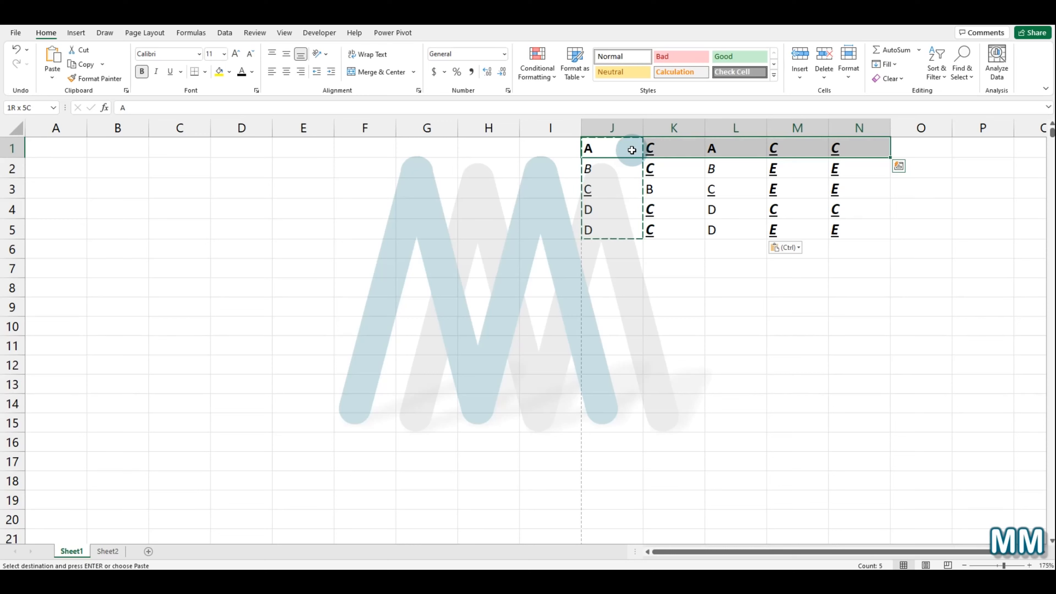
key("ctrl+shift+Down")
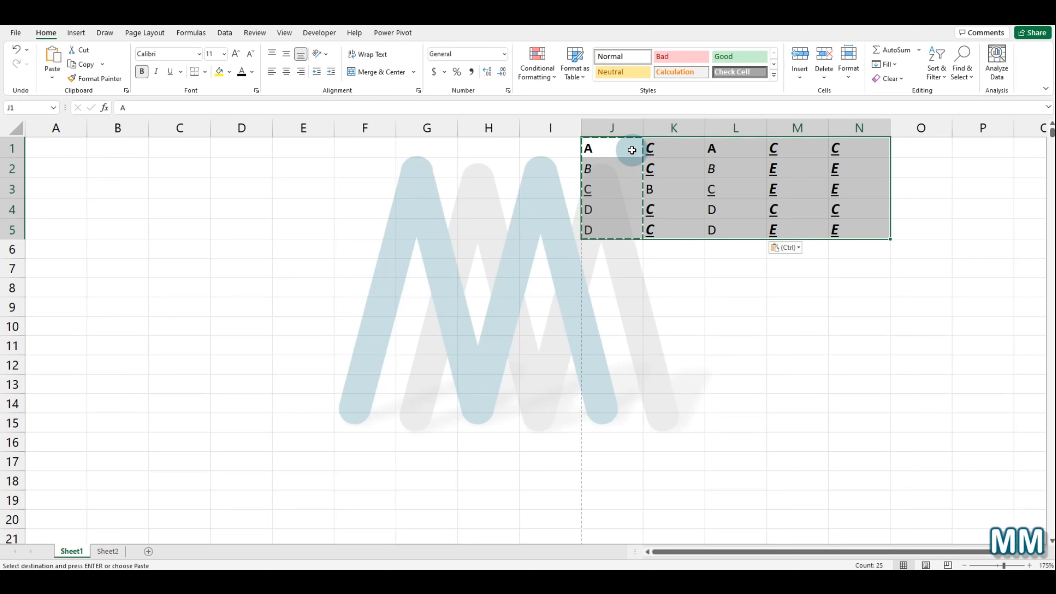
key("ctrl+t")
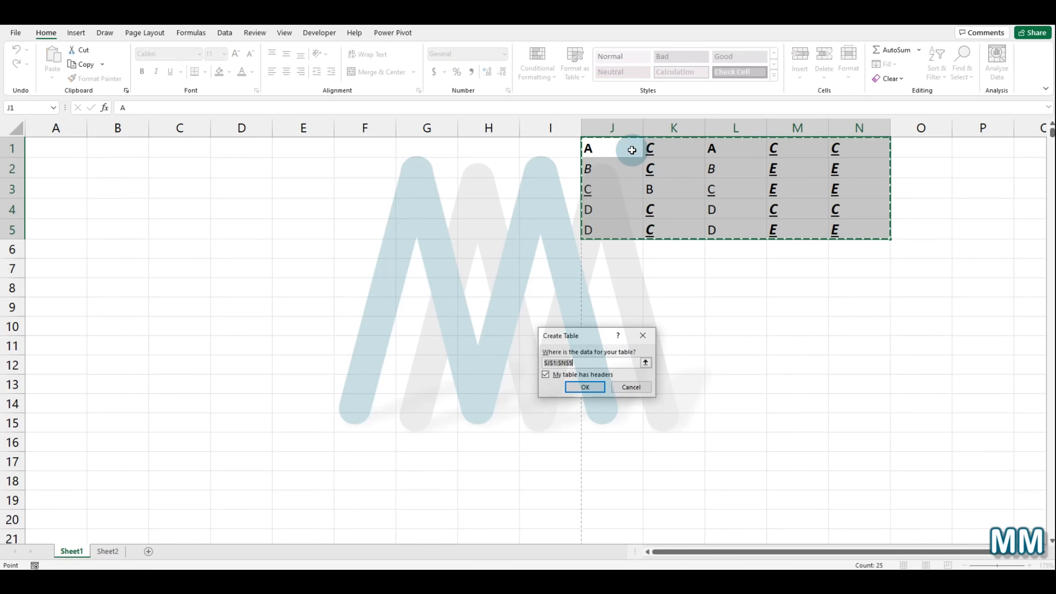
left_click(545, 375)
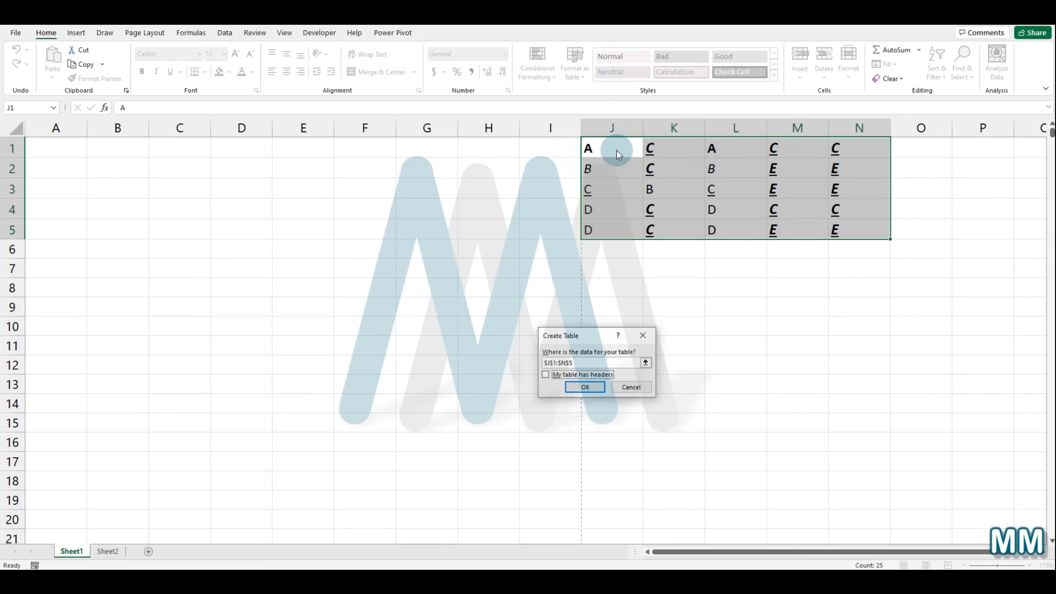
left_click(574, 386)
left_click(735, 287)
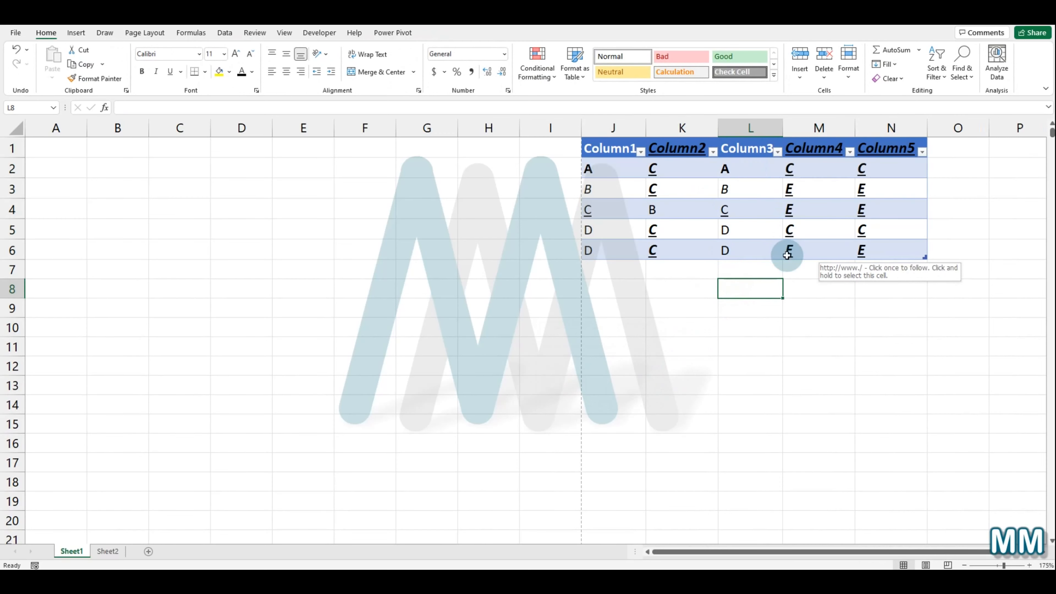
Step: Undo the table creation, then reopen Create Table for the range and cancel it
key("ctrl+z")
key("ctrl+c")
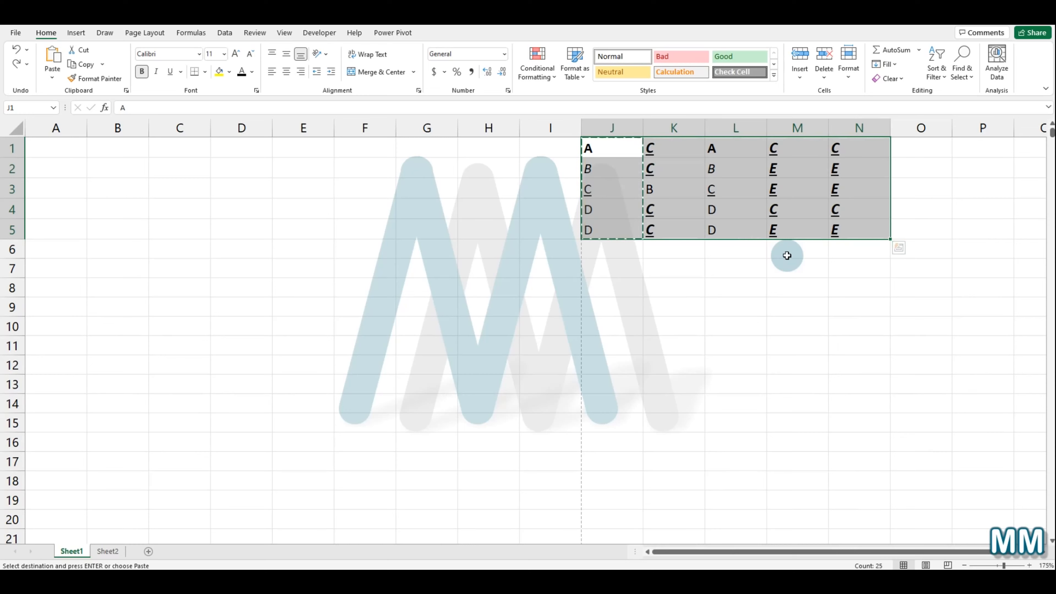
key("ctrl+t")
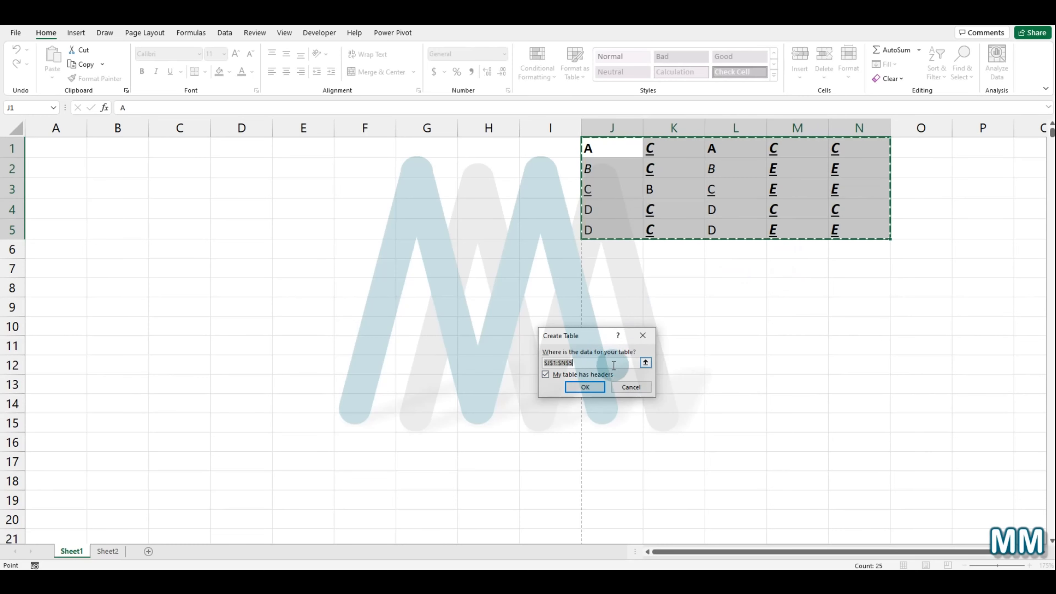
left_click_drag(578, 335, 526, 270)
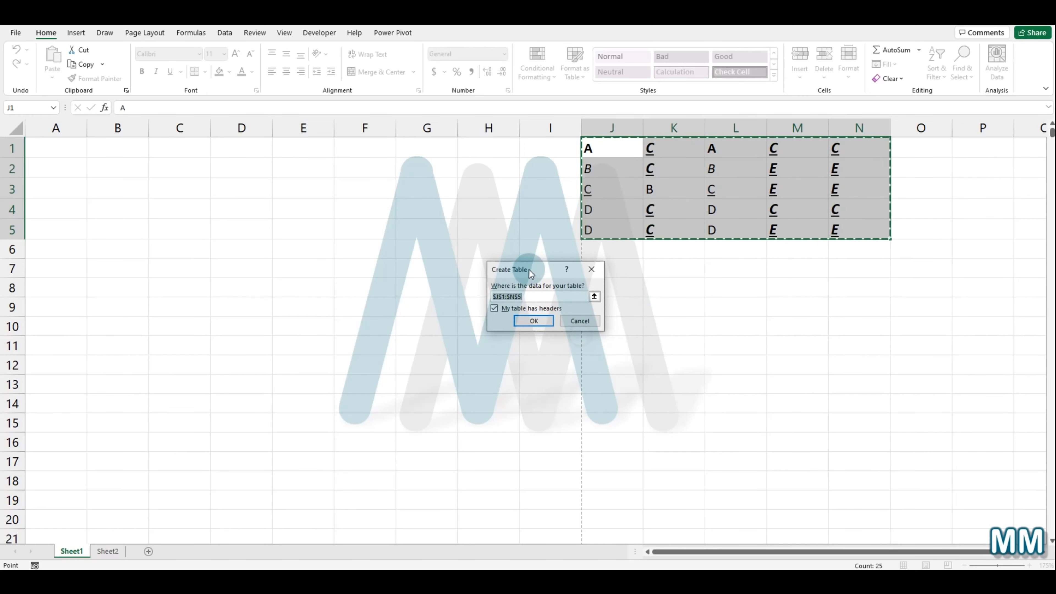
left_click(579, 322)
Step: Create a table from J1:N5 without headers, picking the range from within the Create Table dialog starting at F3
left_click(618, 310)
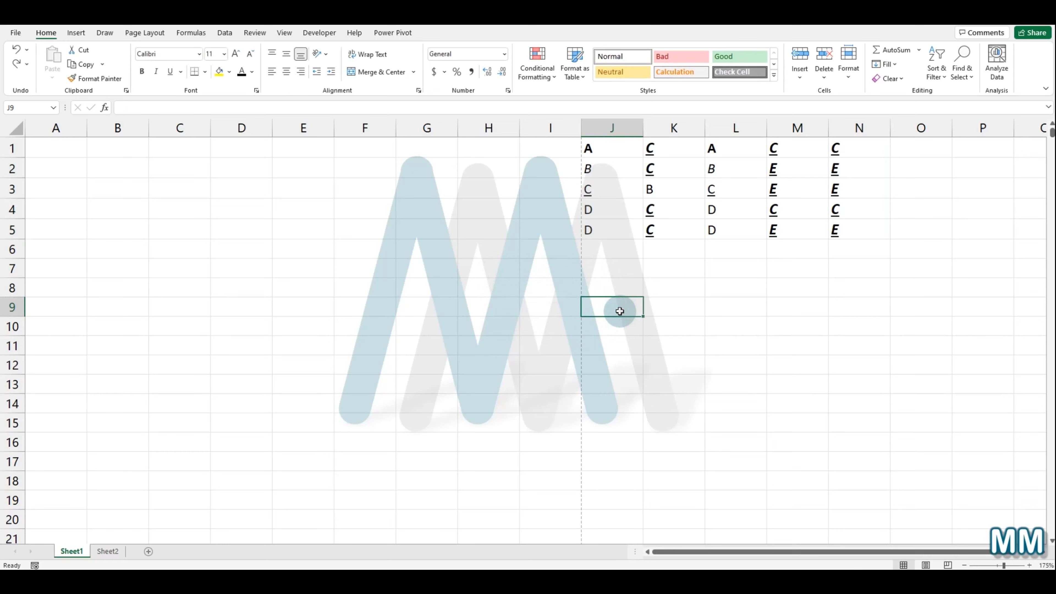
left_click(338, 194)
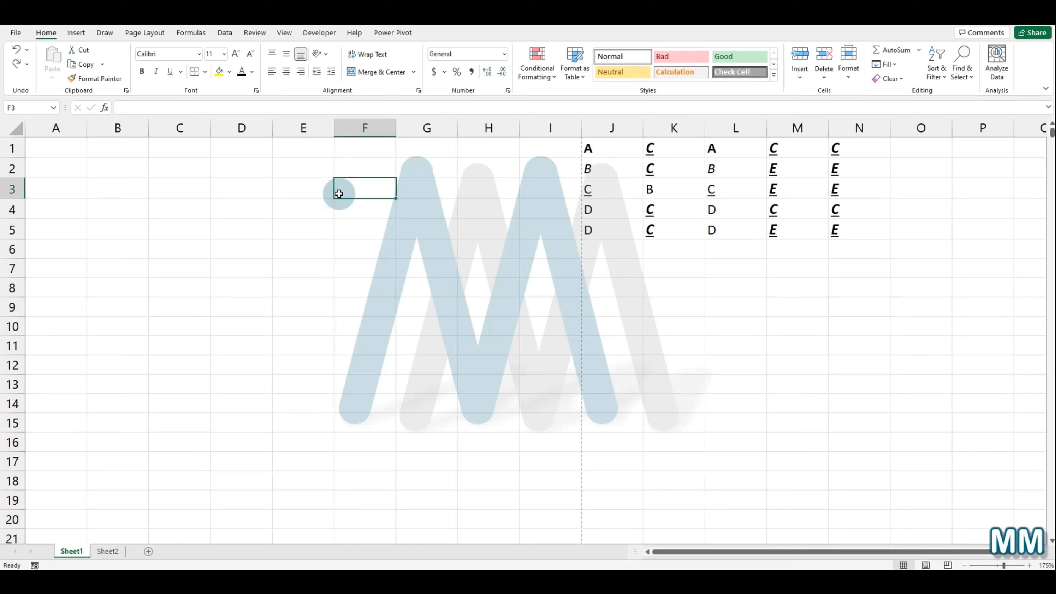
key("ctrl+t")
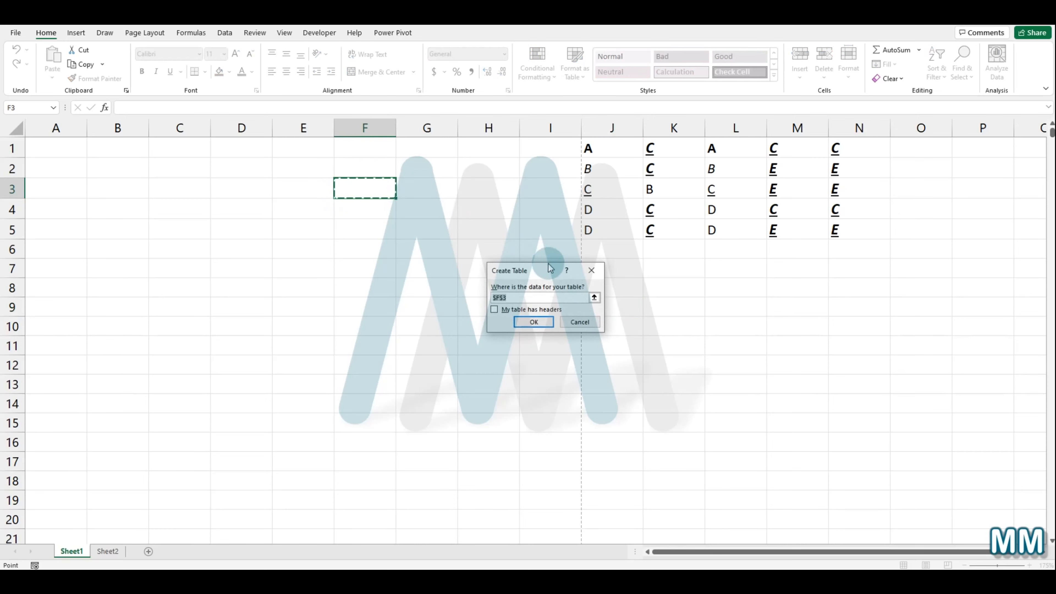
left_click(593, 297)
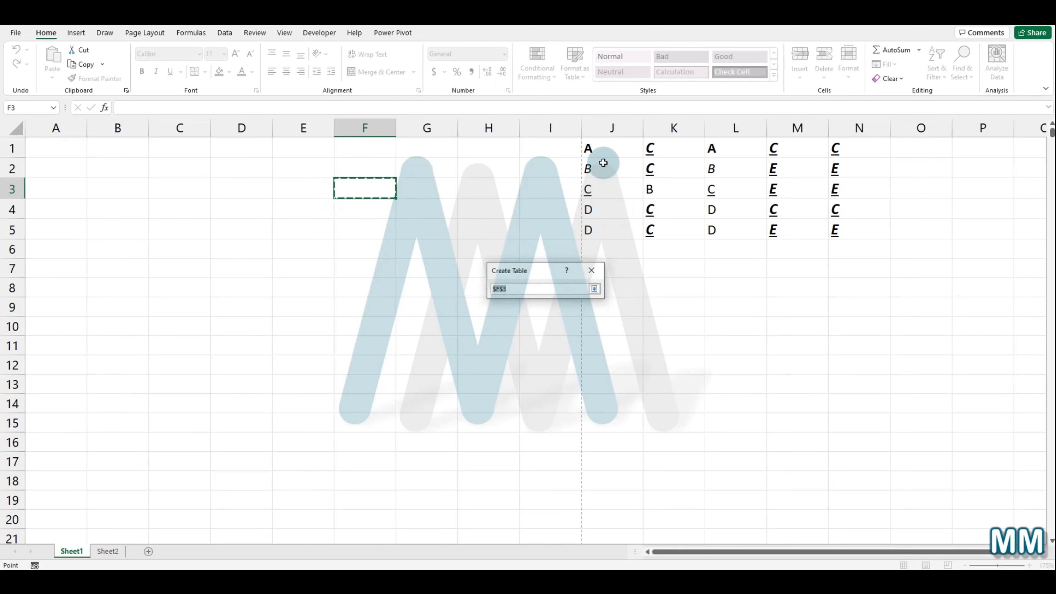
left_click(593, 146)
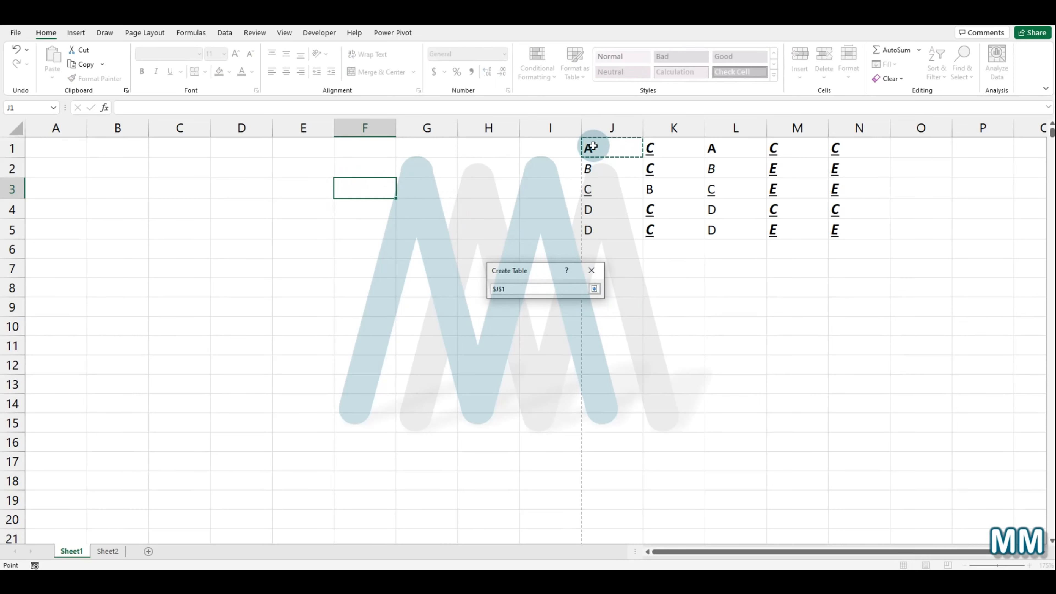
key("ctrl+shift+Right")
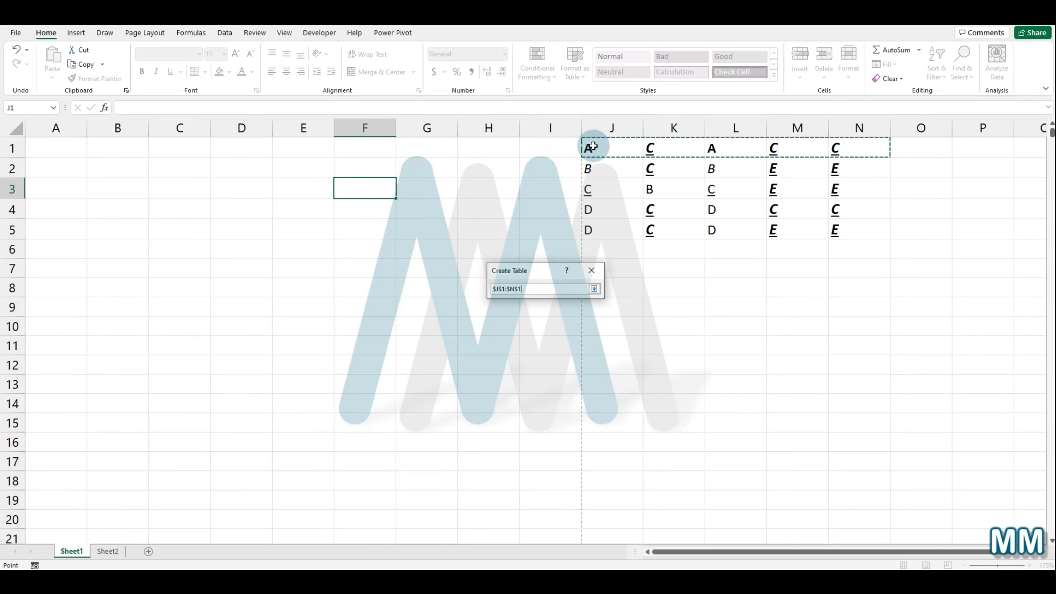
key("ctrl+shift+Down")
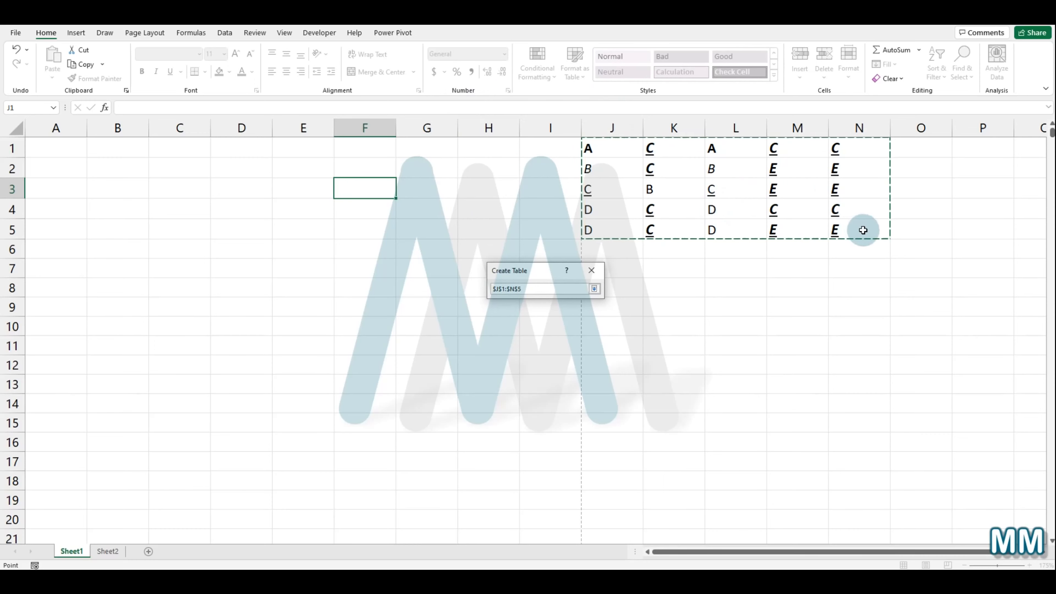
left_click(594, 288)
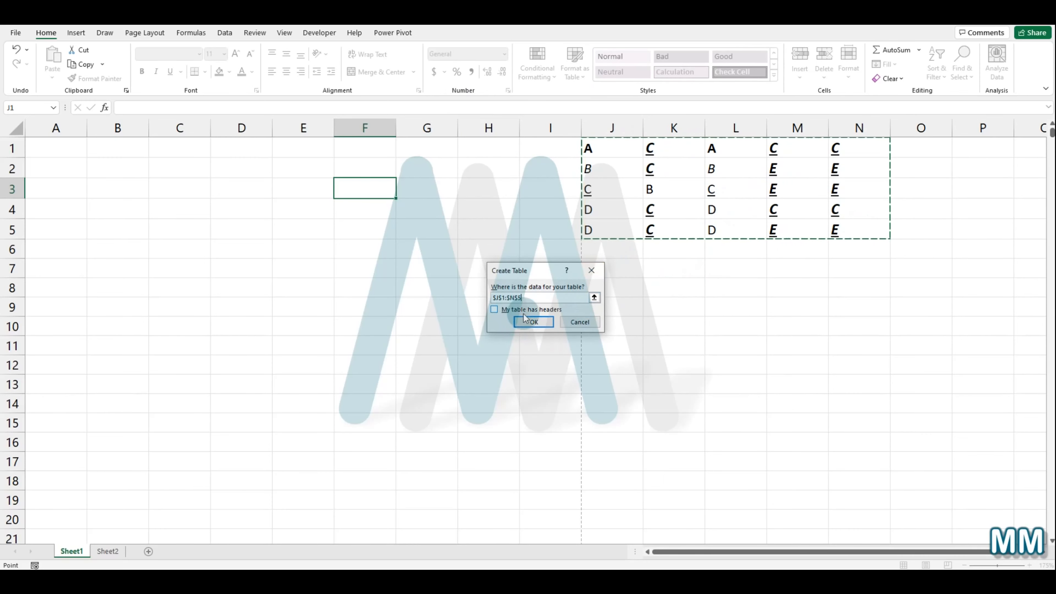
left_click(530, 321)
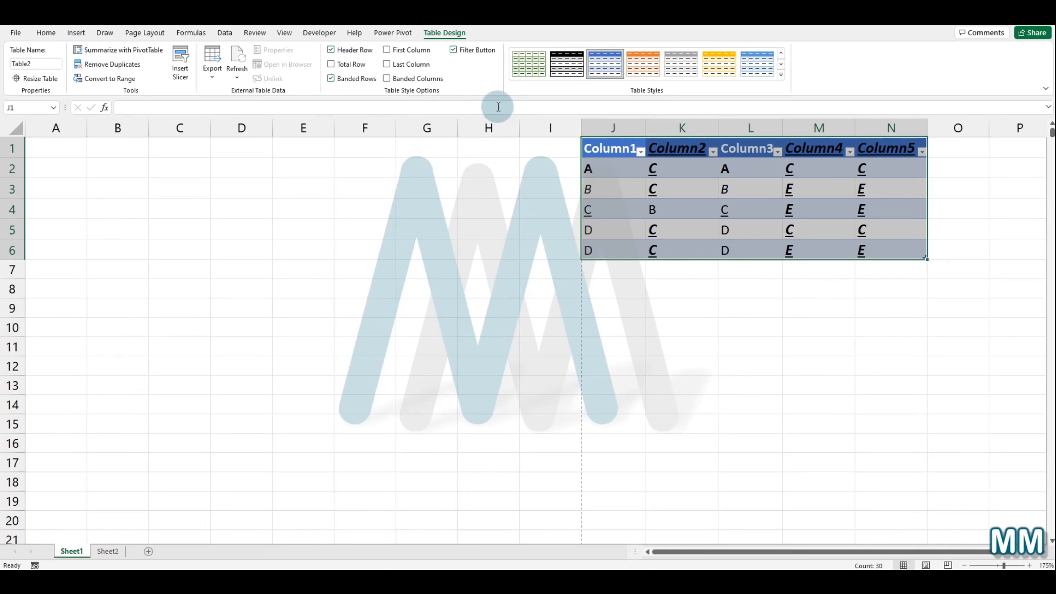
Step: Open Excel Options through the ribbon's customize command and browse its categories before closing it
right_click(467, 85)
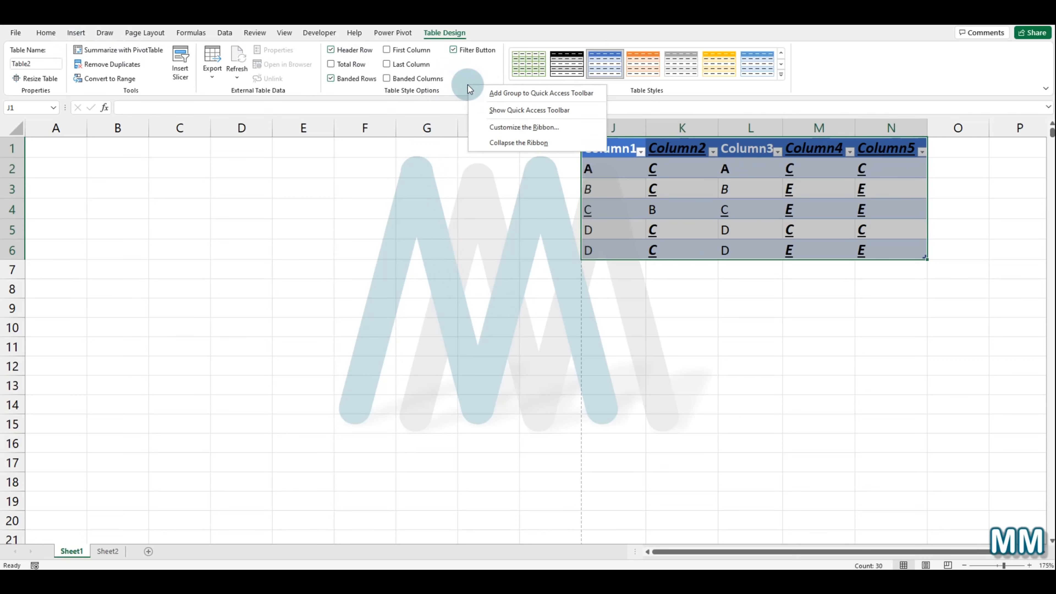
left_click(507, 130)
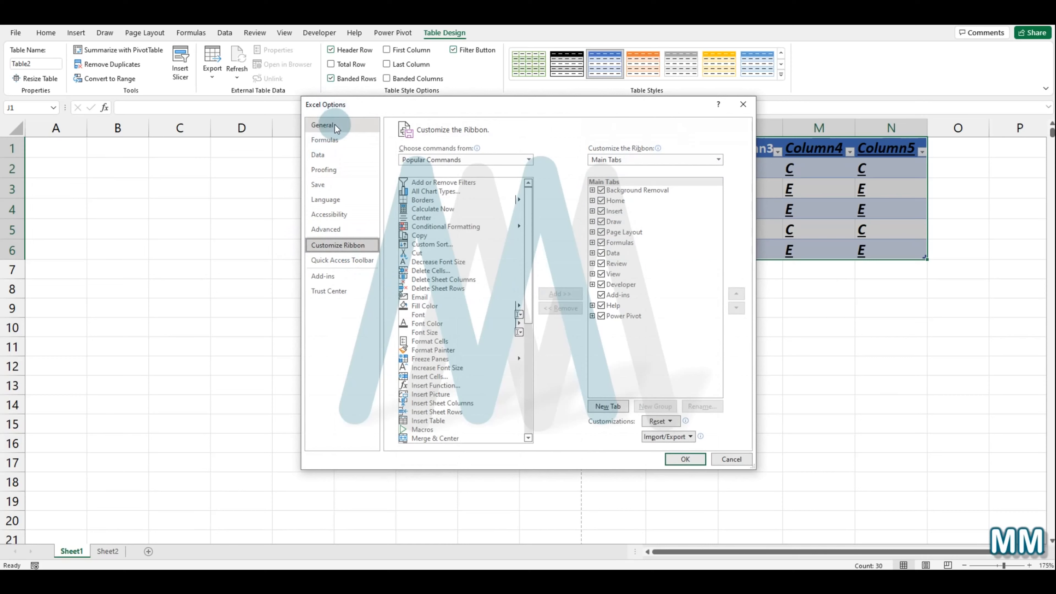
left_click(331, 138)
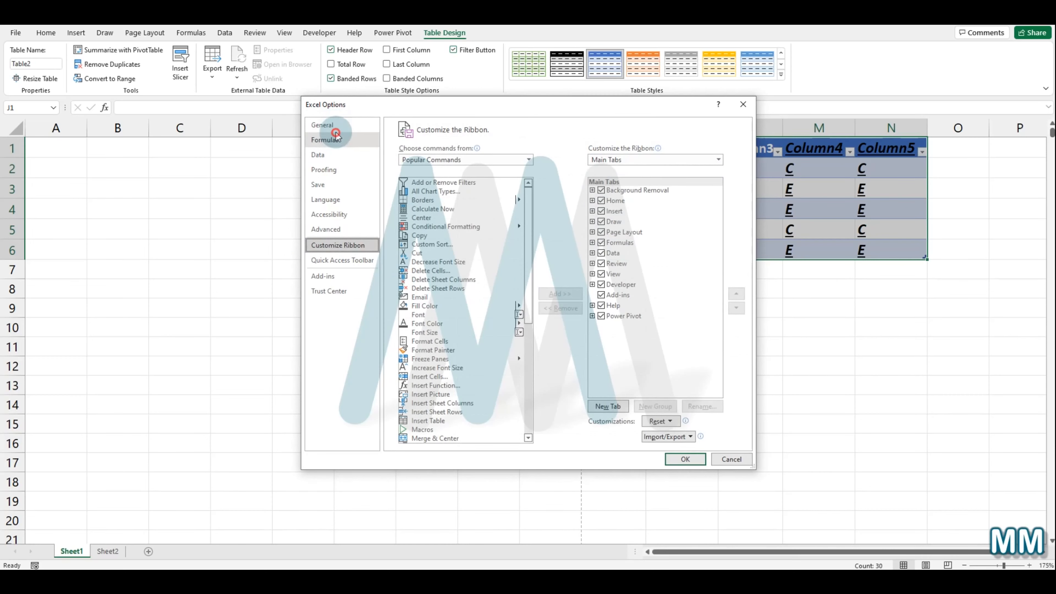
left_click(332, 153)
left_click(344, 172)
left_click(357, 186)
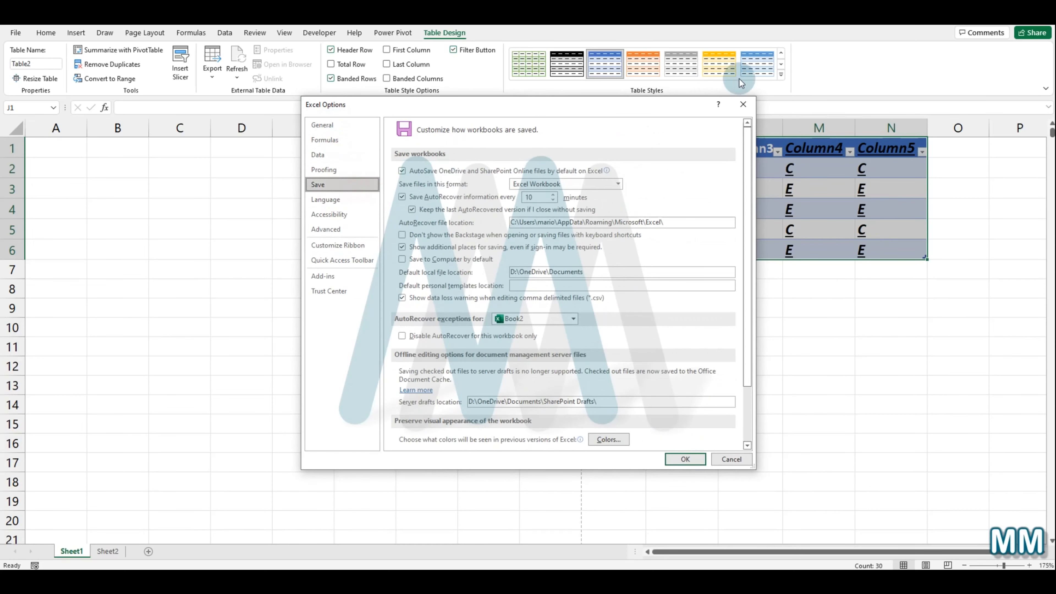
left_click(748, 105)
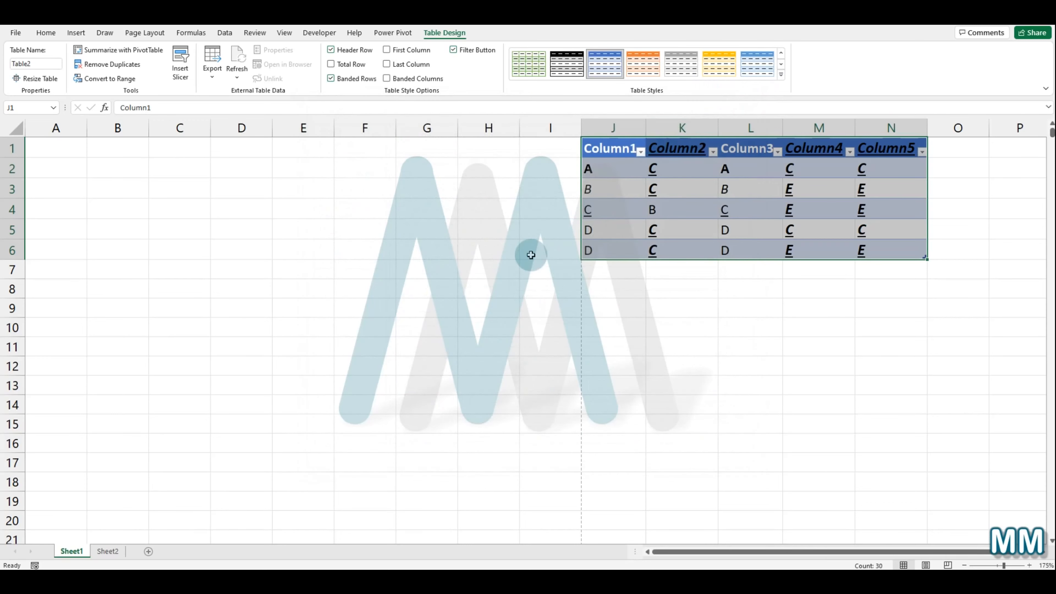
Step: Reopen Excel Options with File menu shortcuts, browse the Formulas, Save, Advanced and Customize Ribbon pages, and close it
left_click(525, 266)
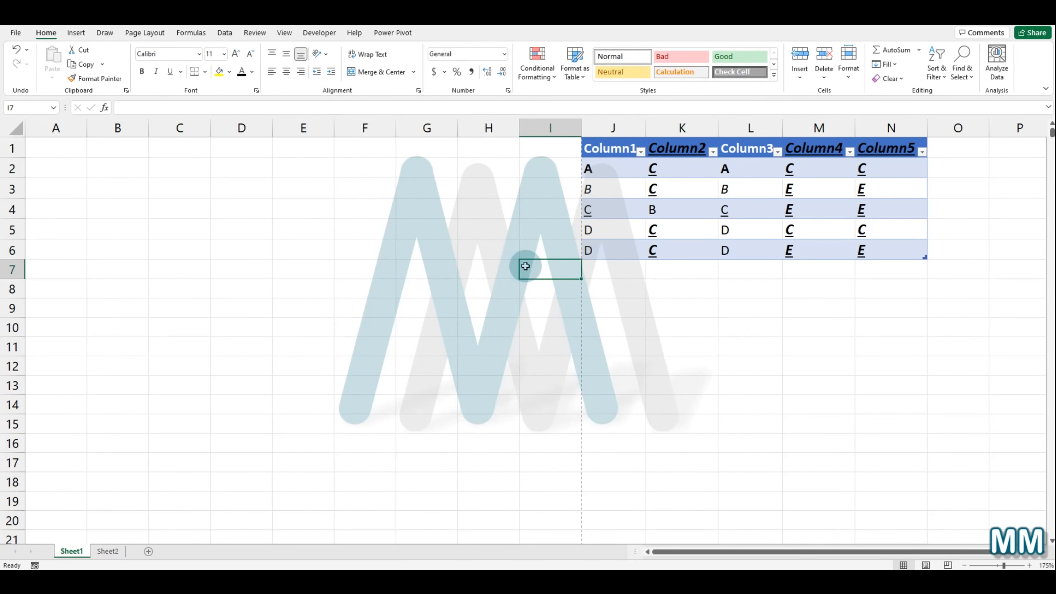
key("alt+f")
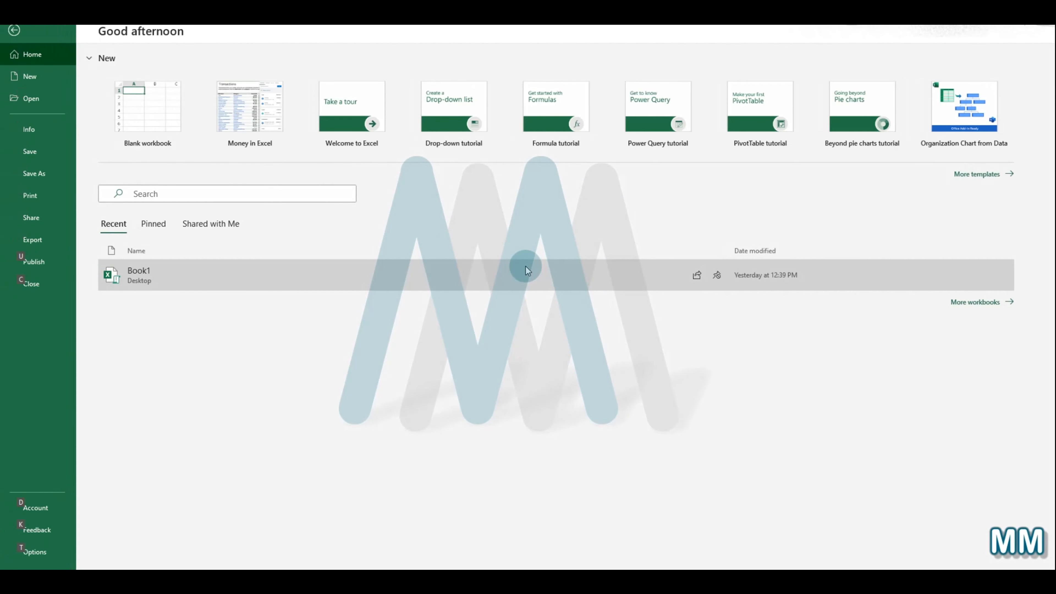
key("Escape")
key("alt+f")
key("t")
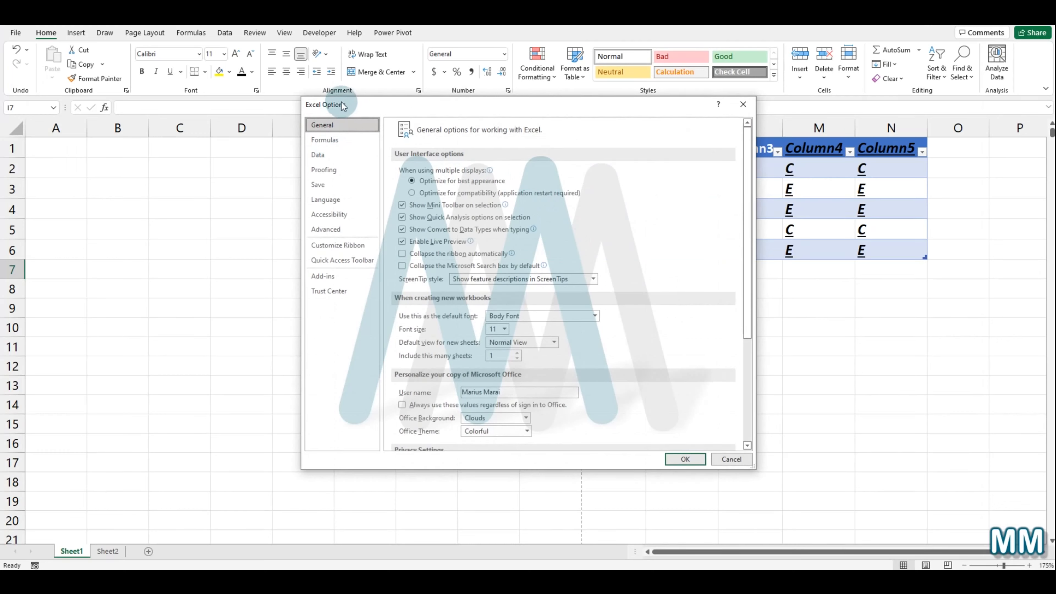
left_click(347, 142)
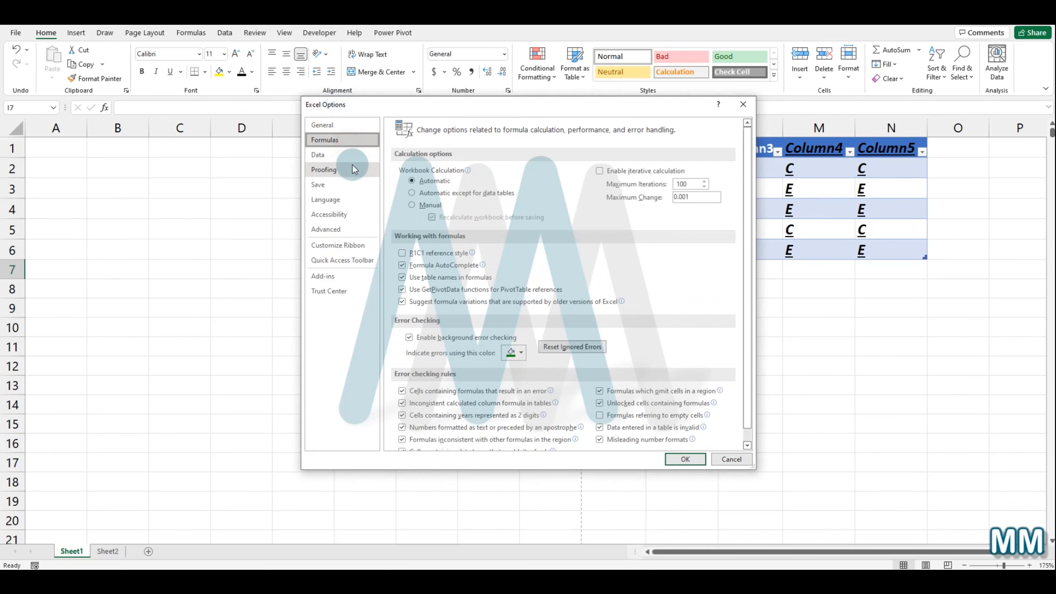
left_click(360, 184)
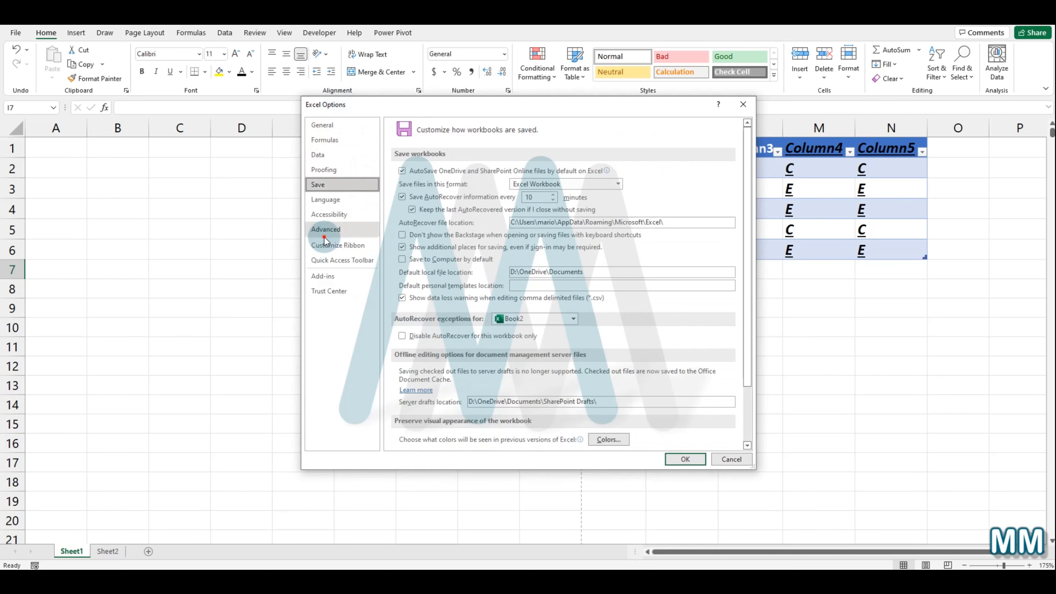
left_click(328, 229)
left_click(333, 247)
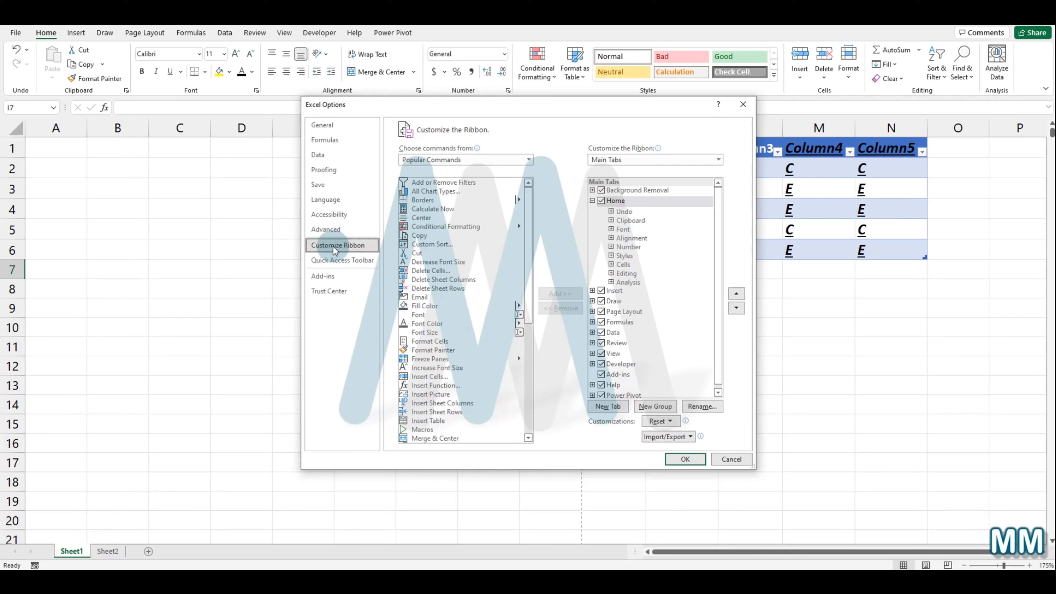
left_click(747, 108)
Step: Format cell E8 as Percentage and enter 5% in it
left_click(286, 284)
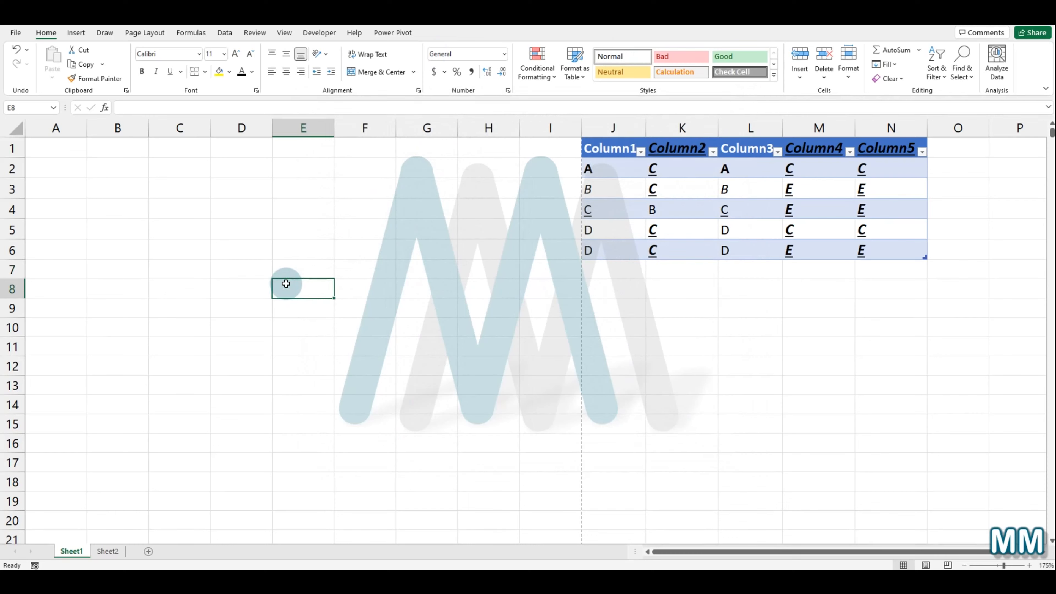
key("ctrl+1")
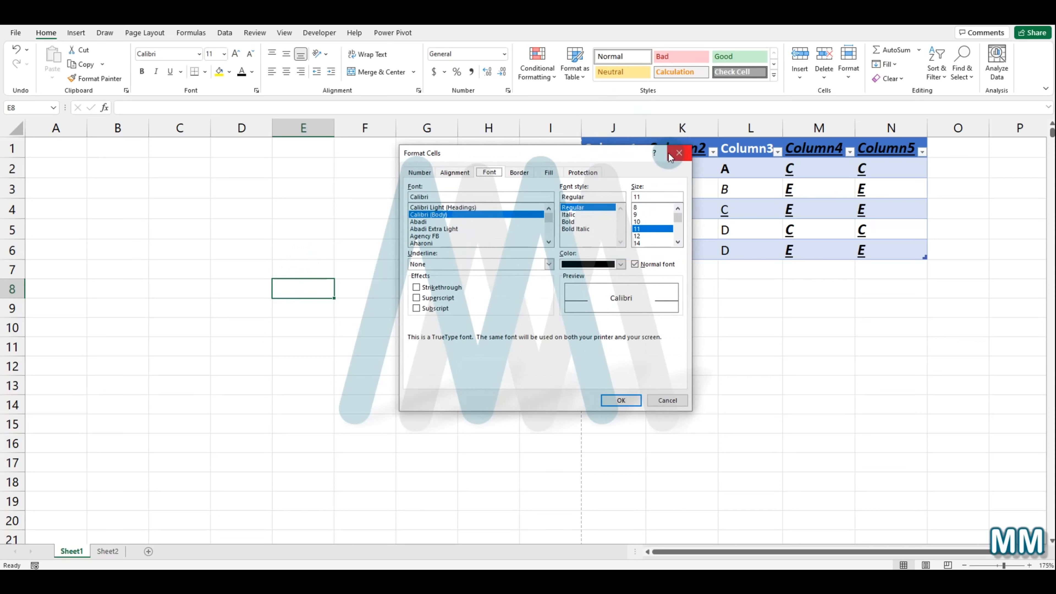
left_click(420, 174)
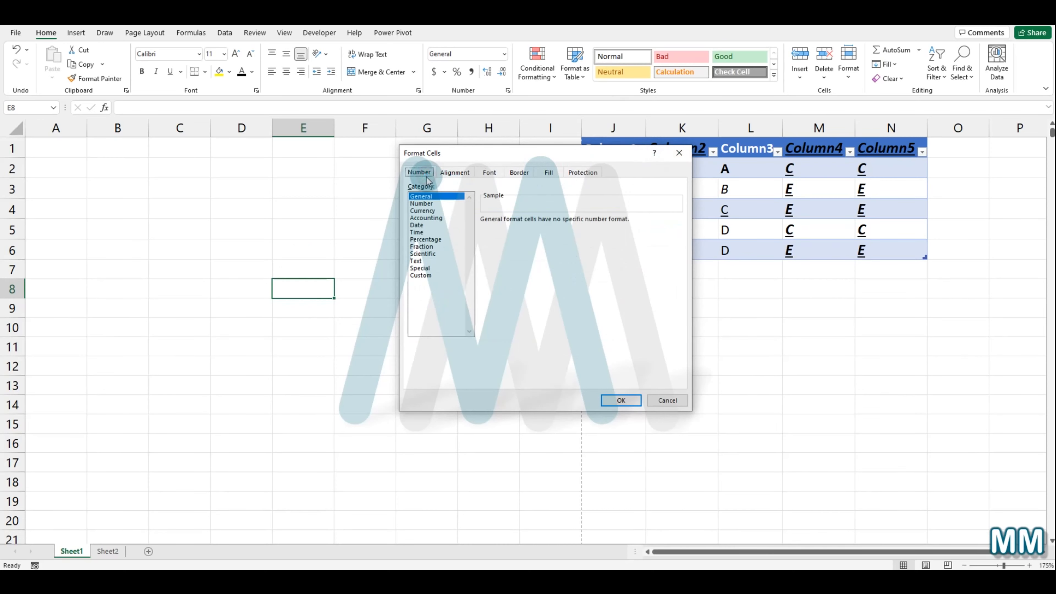
left_click(425, 239)
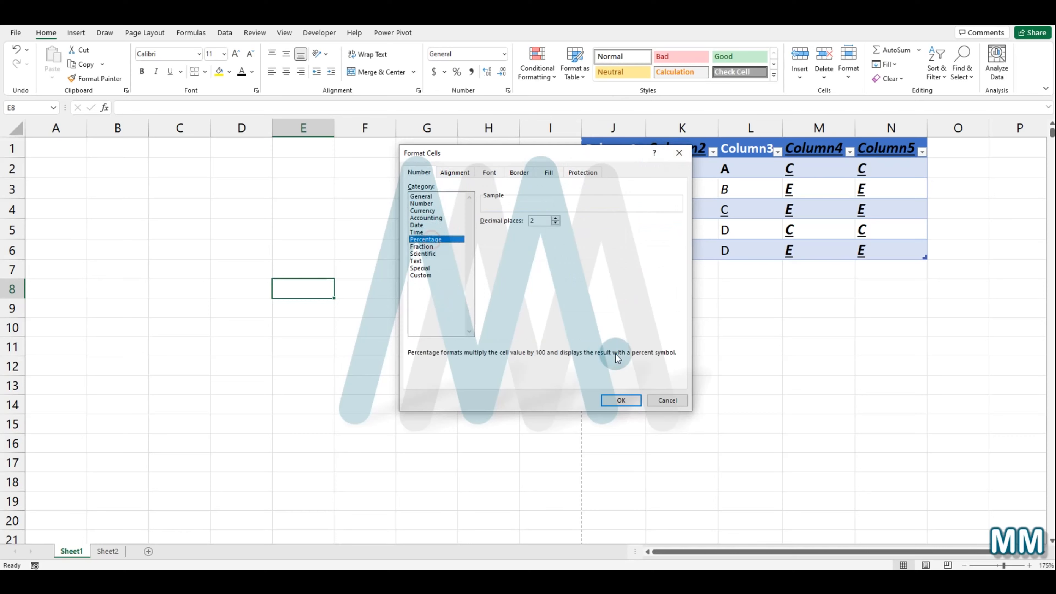
left_click(619, 400)
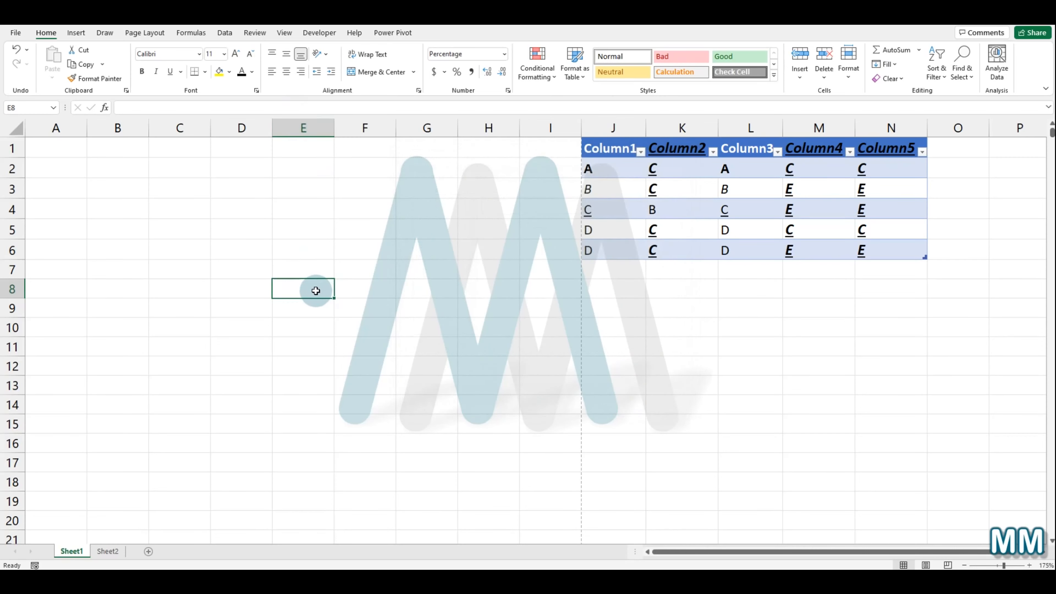
type("5%")
left_click(342, 302)
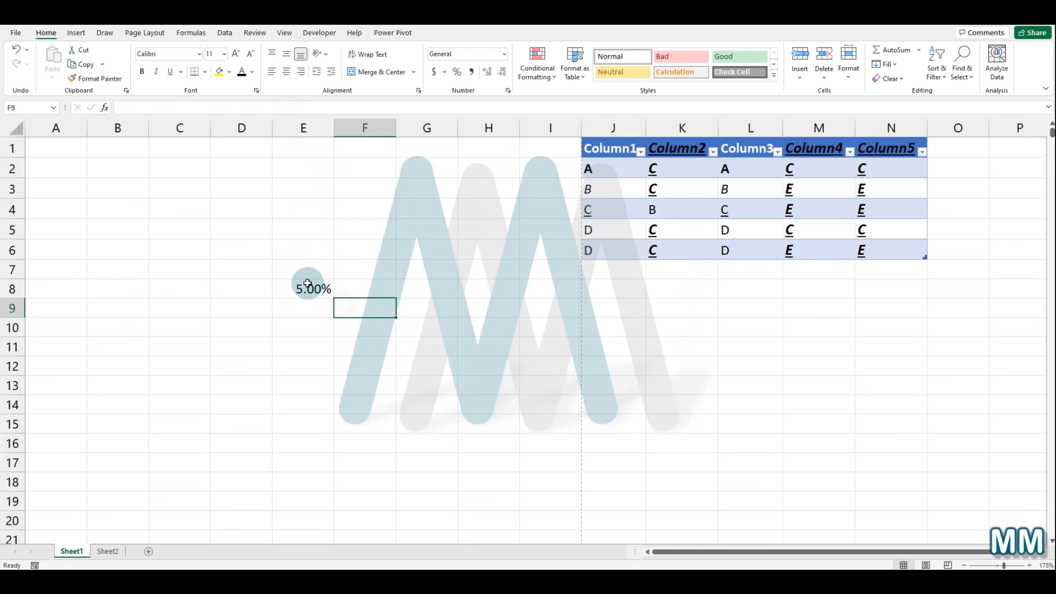
left_click(307, 283)
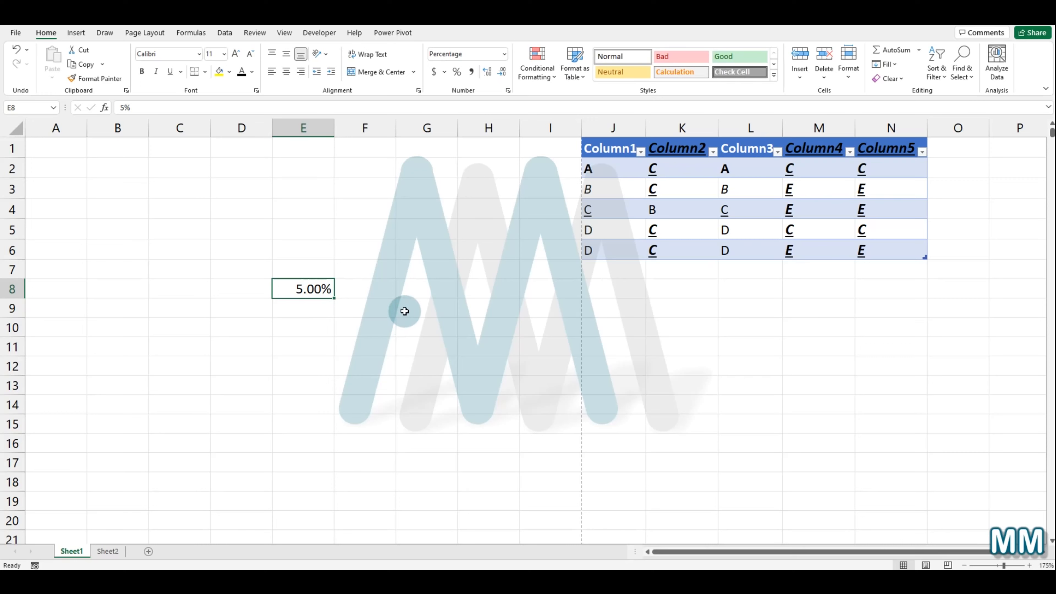
Step: Undo the strikethrough on cell J2 and apply strikethrough to cell K2 instead
left_click(602, 173)
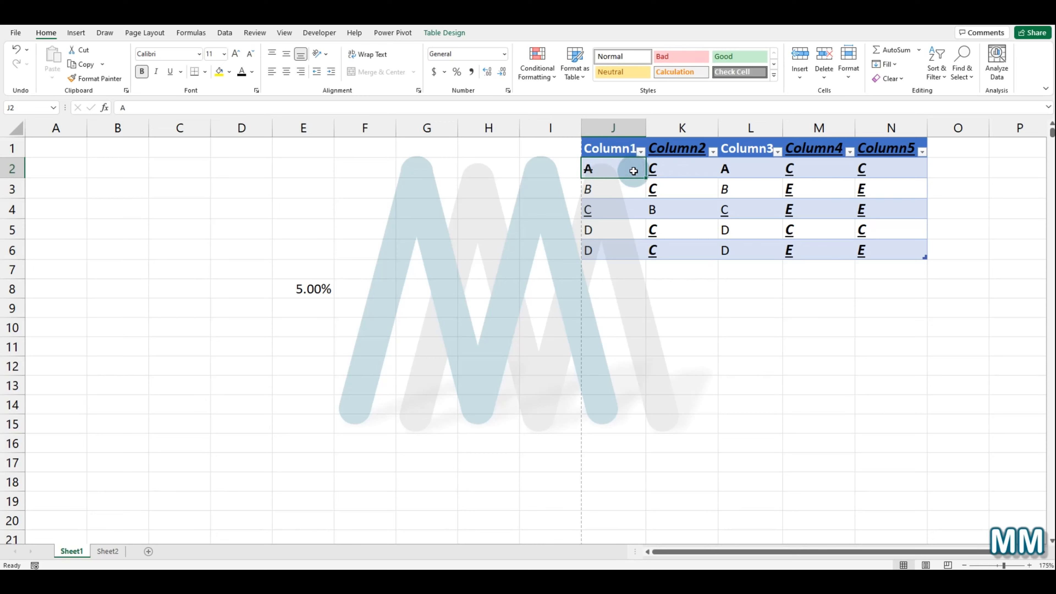
key("ctrl+z")
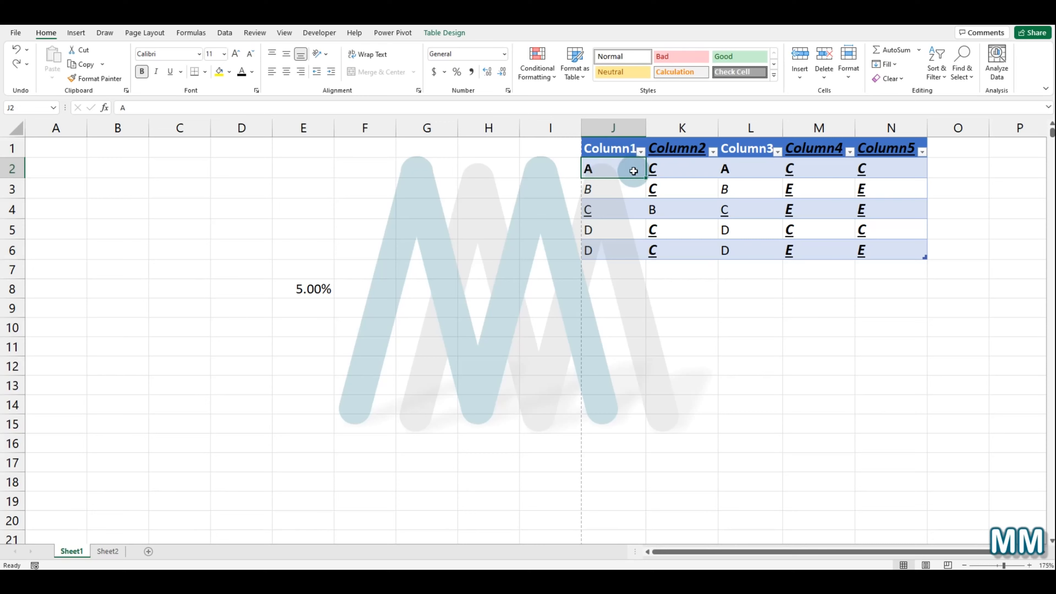
left_click(671, 170)
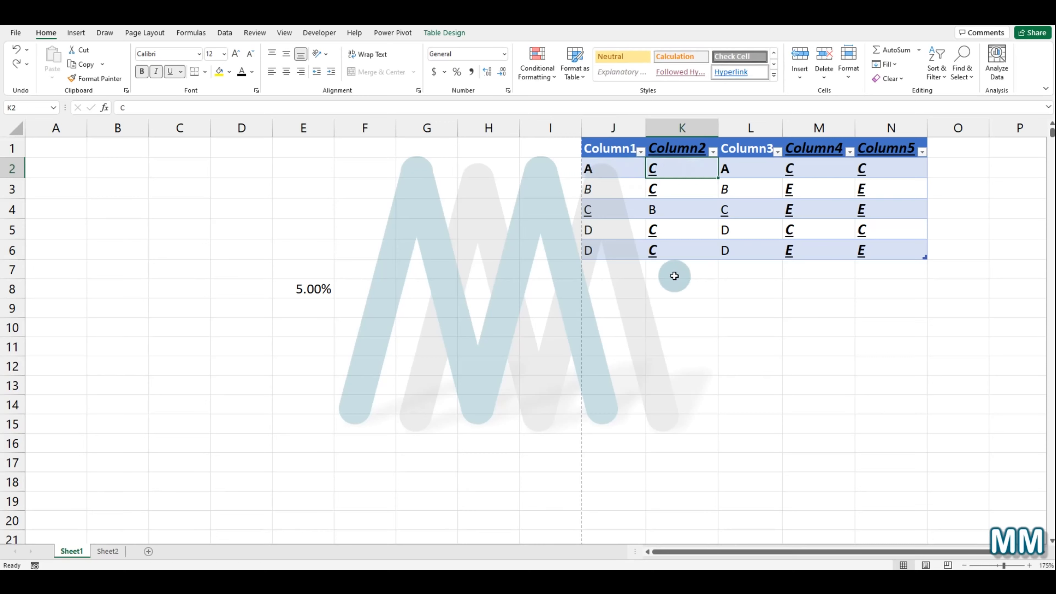
key("ctrl+5")
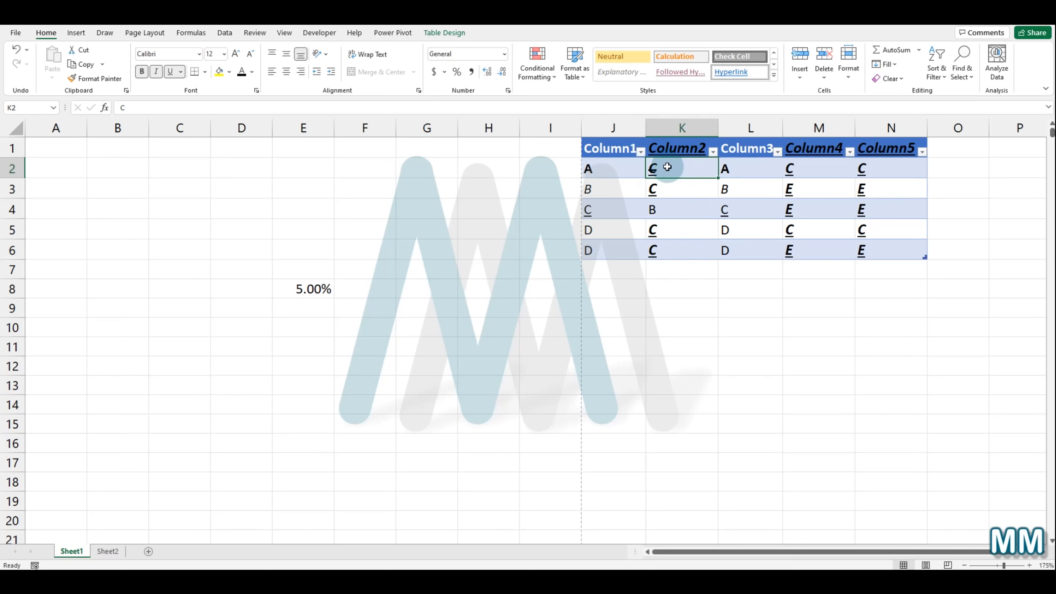
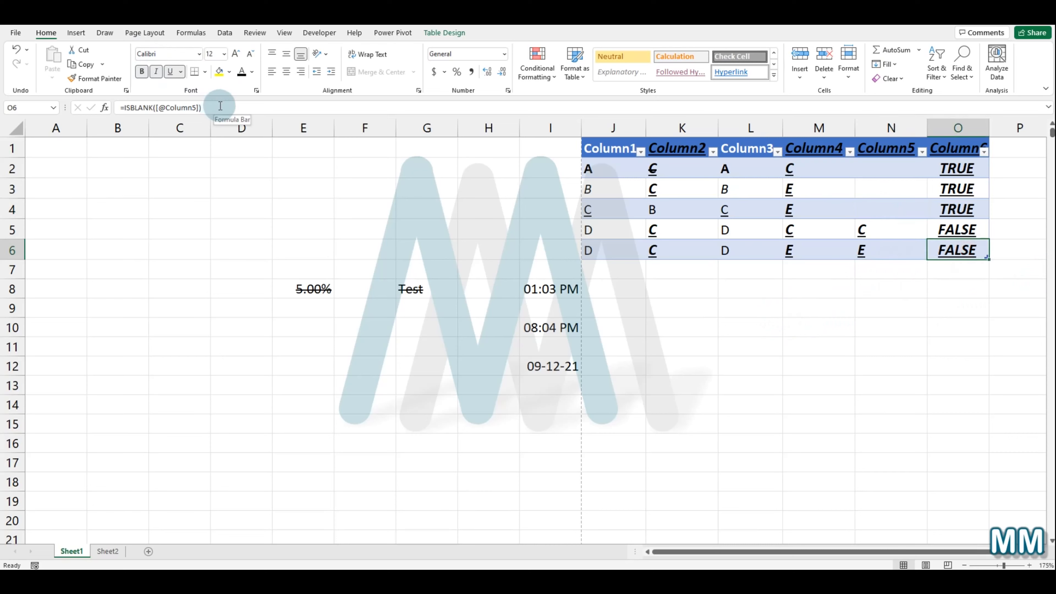
Step: Try to copy the formula from the cell above into cell O7 below the table
left_click(981, 351)
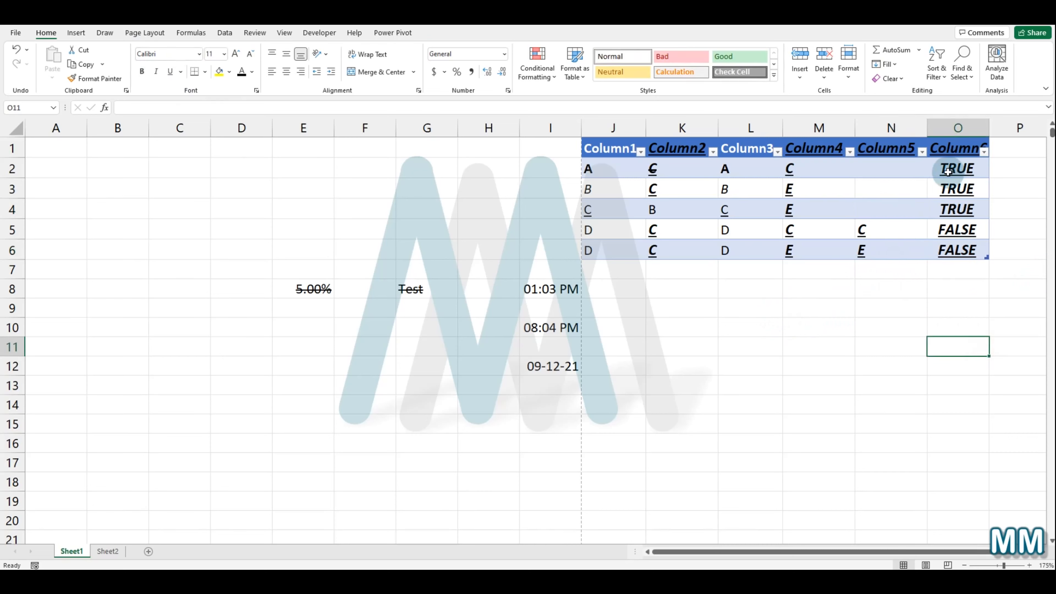
left_click(973, 268)
key("ctrl+apostrophe")
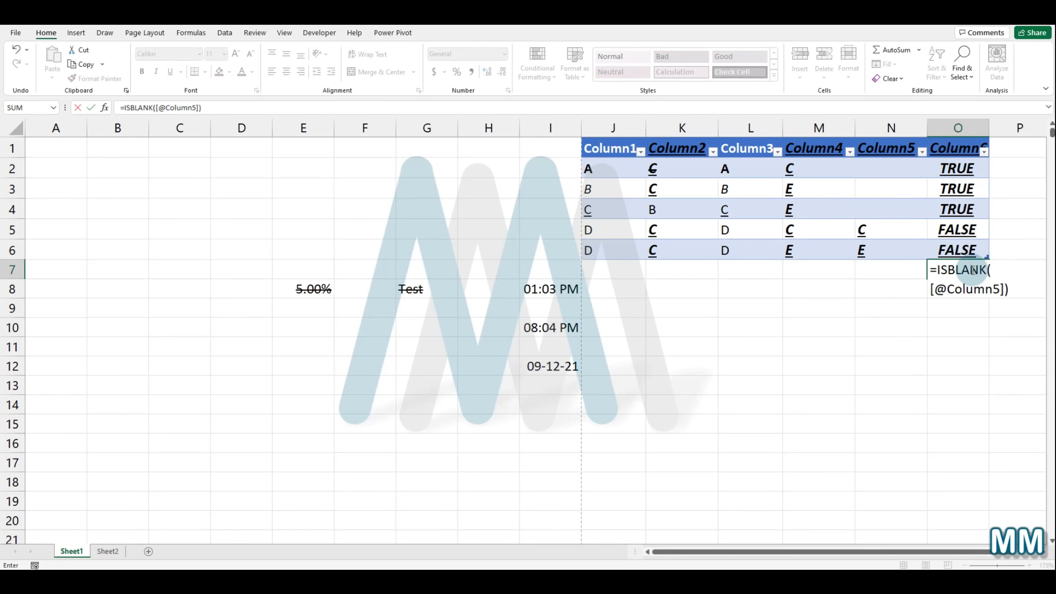
key("Return")
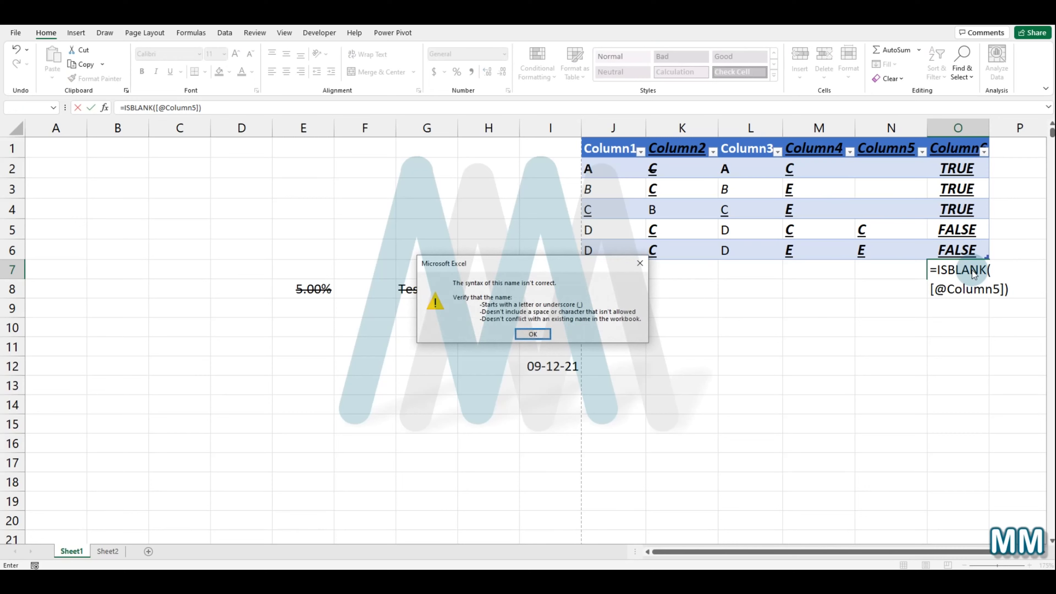
left_click(525, 330)
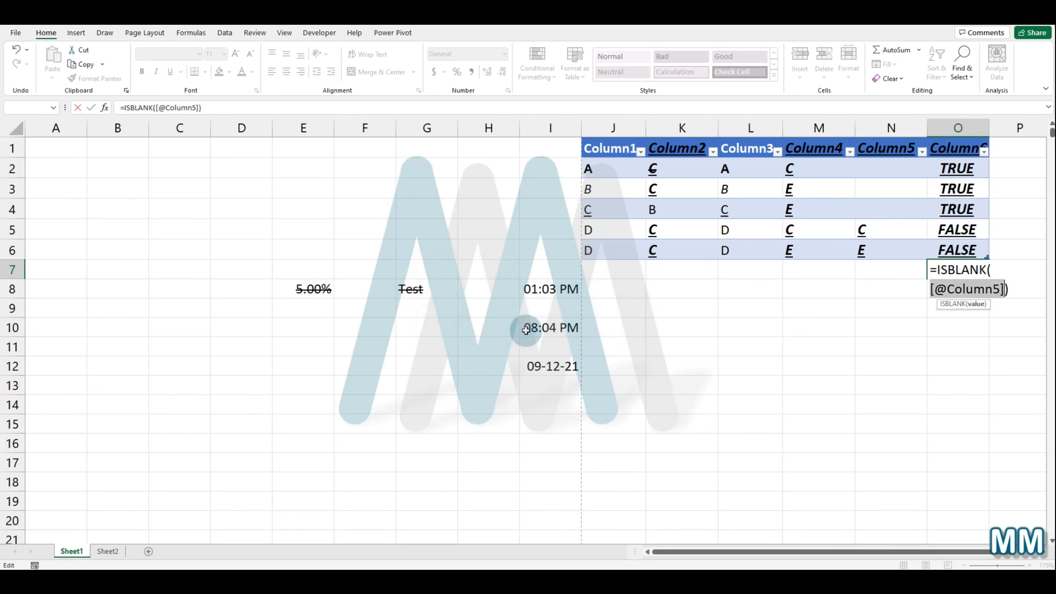
left_click(1020, 295)
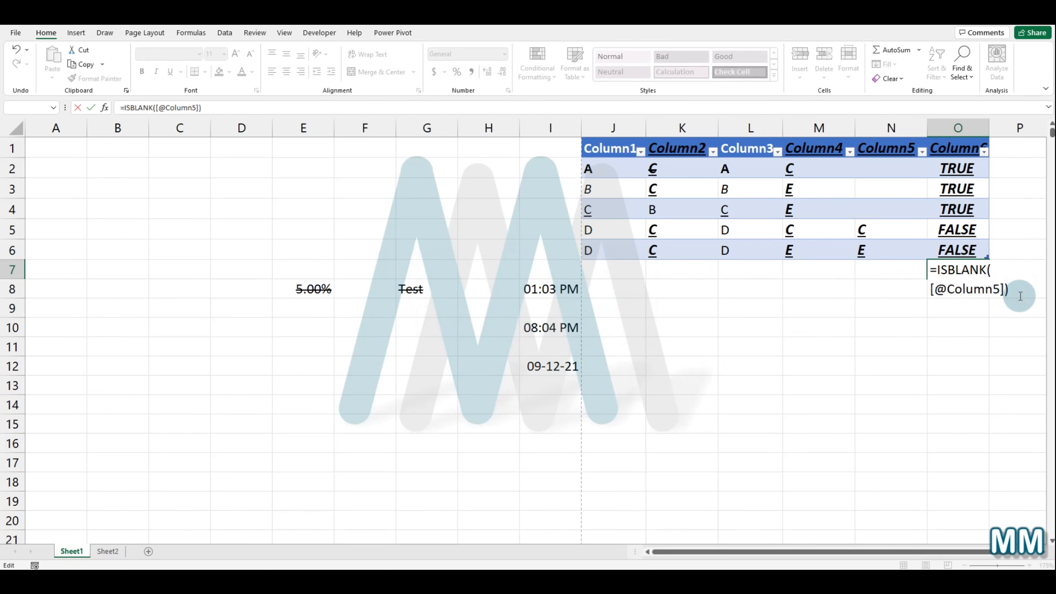
key("Return")
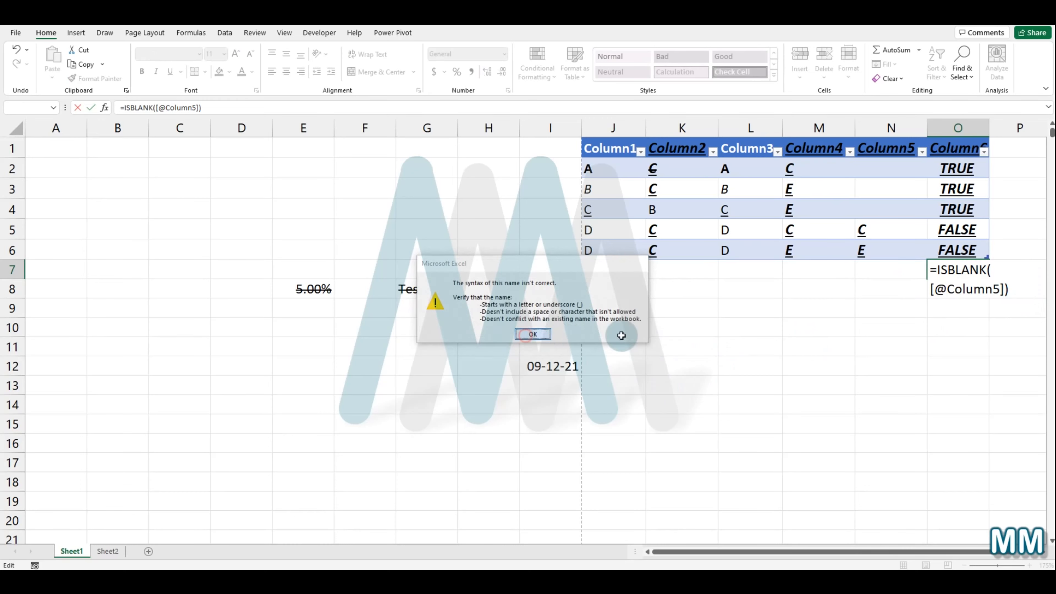
key("Return")
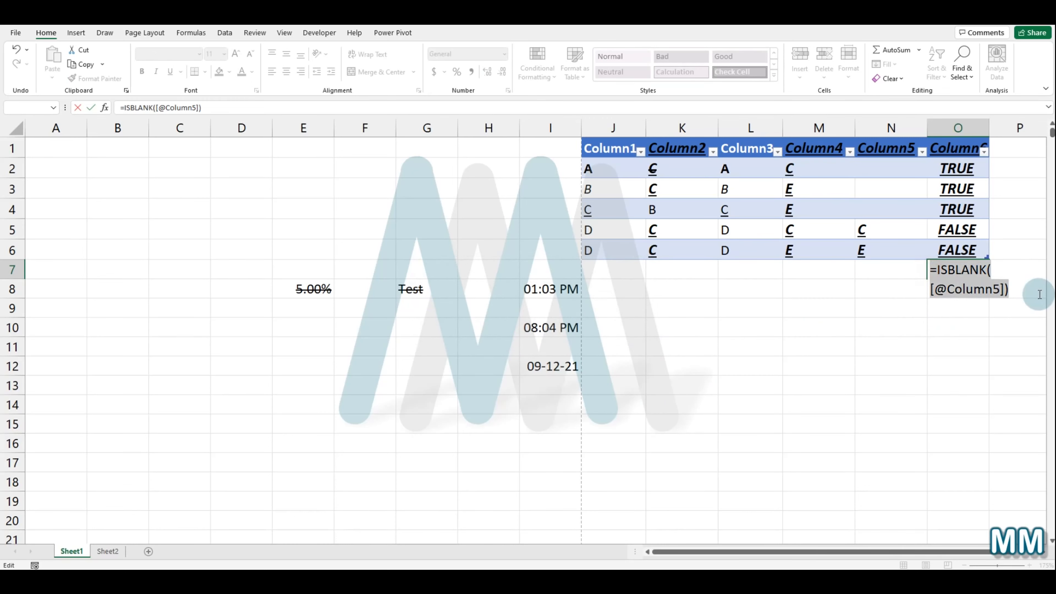
key("BackSpace")
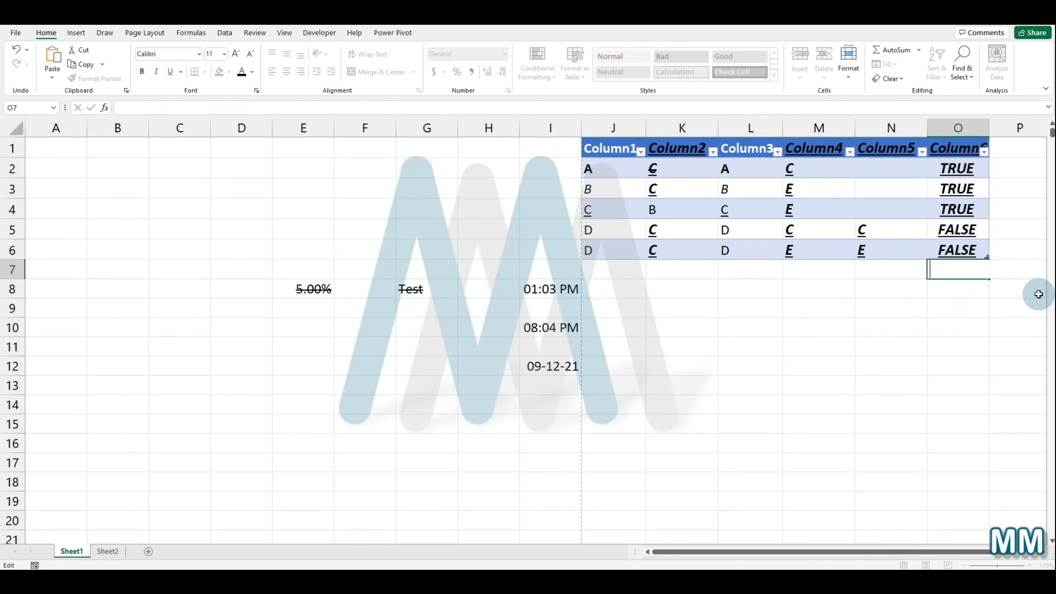
key("Return")
left_click(903, 358)
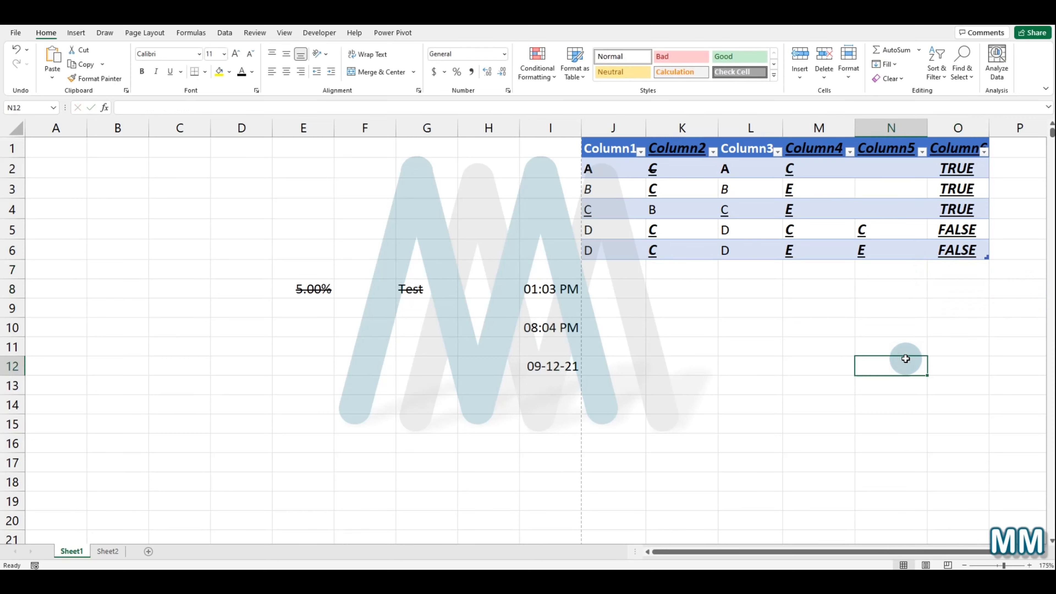
Step: Copy the table J1:O6 and paste it starting at cell A1
left_click_drag(590, 148, 969, 251)
right_click(839, 181)
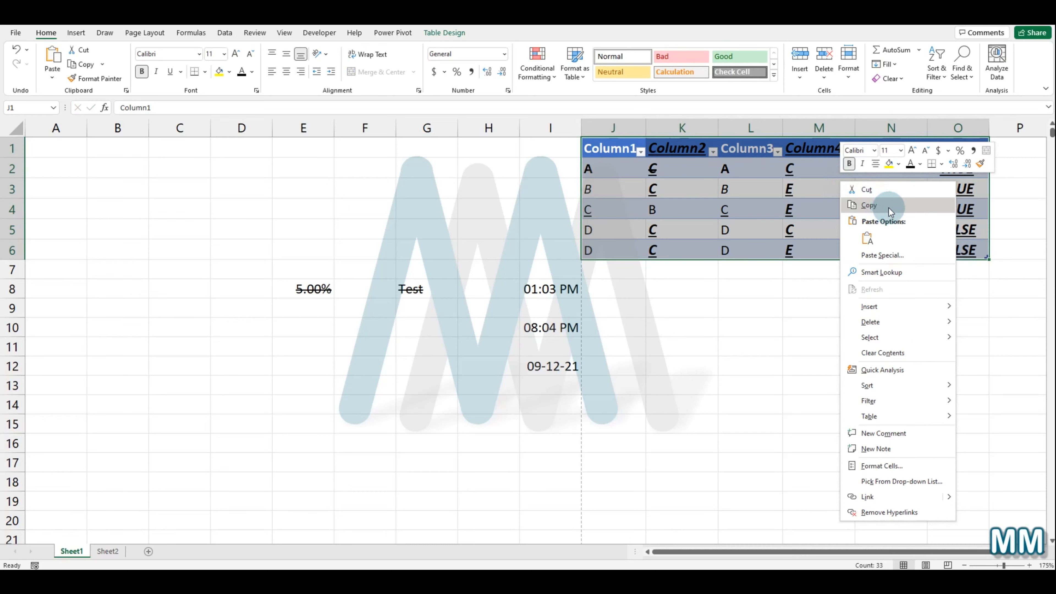
left_click(888, 210)
left_click(61, 149)
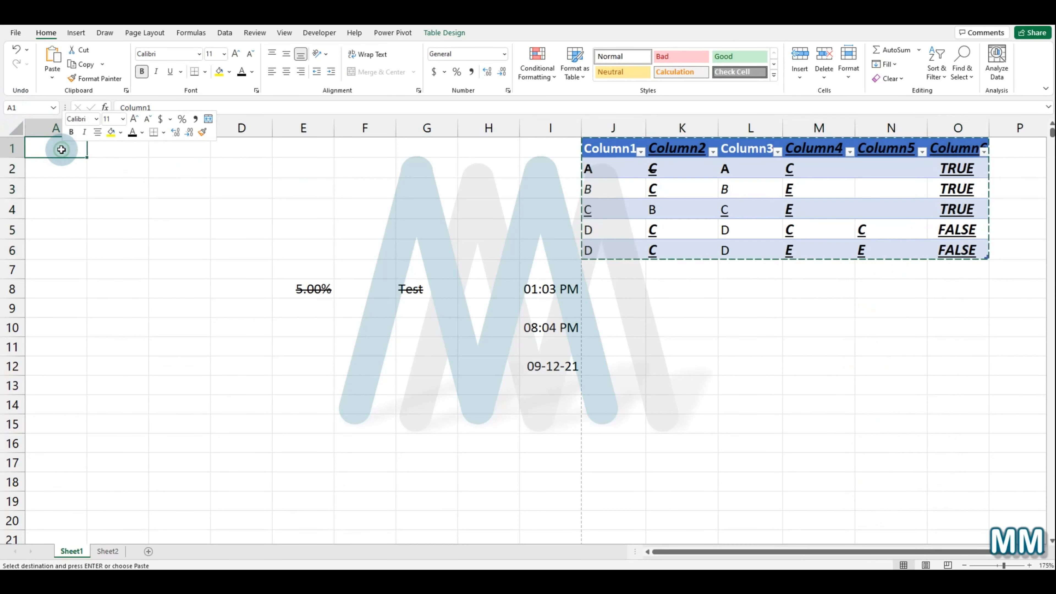
right_click(62, 150)
left_click(112, 214)
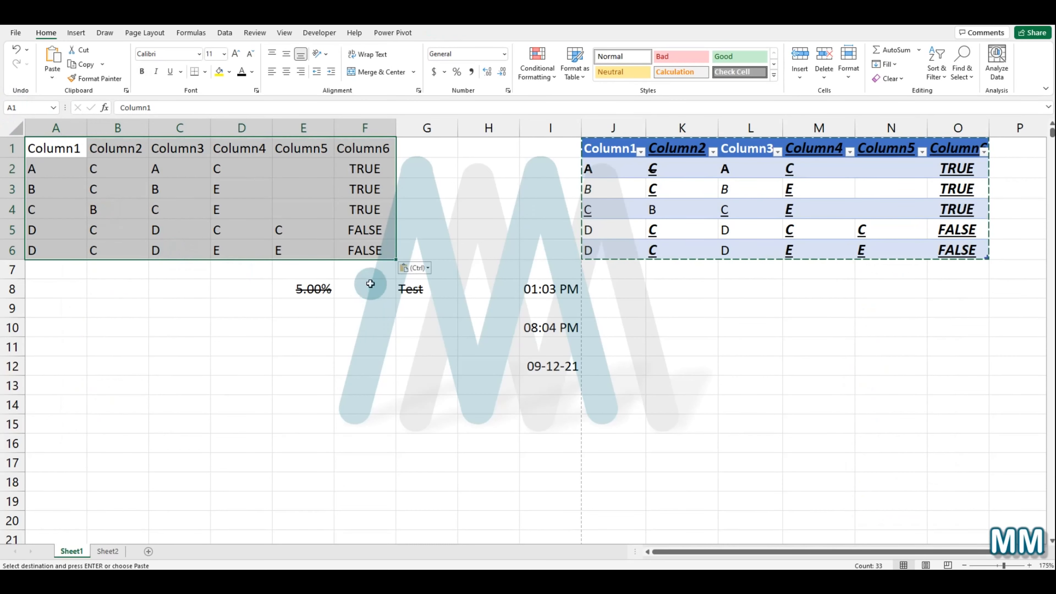
Step: Enter =ISBLANK(E2) in cell F2 of the pasted data and fill it down to F6
left_click(389, 273)
left_click(367, 245)
left_click(374, 169)
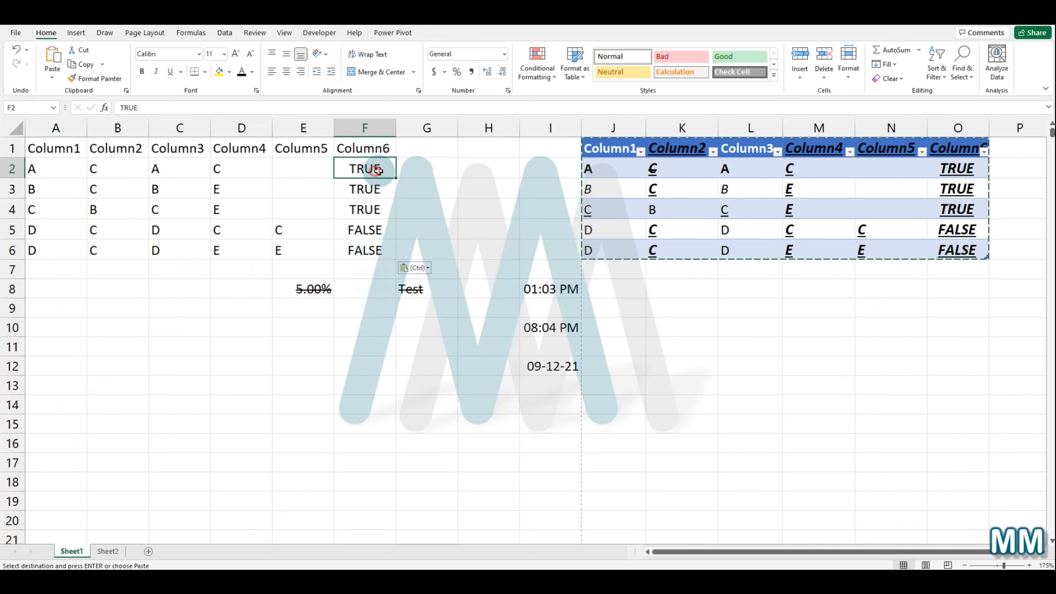
key("Escape")
type("=is")
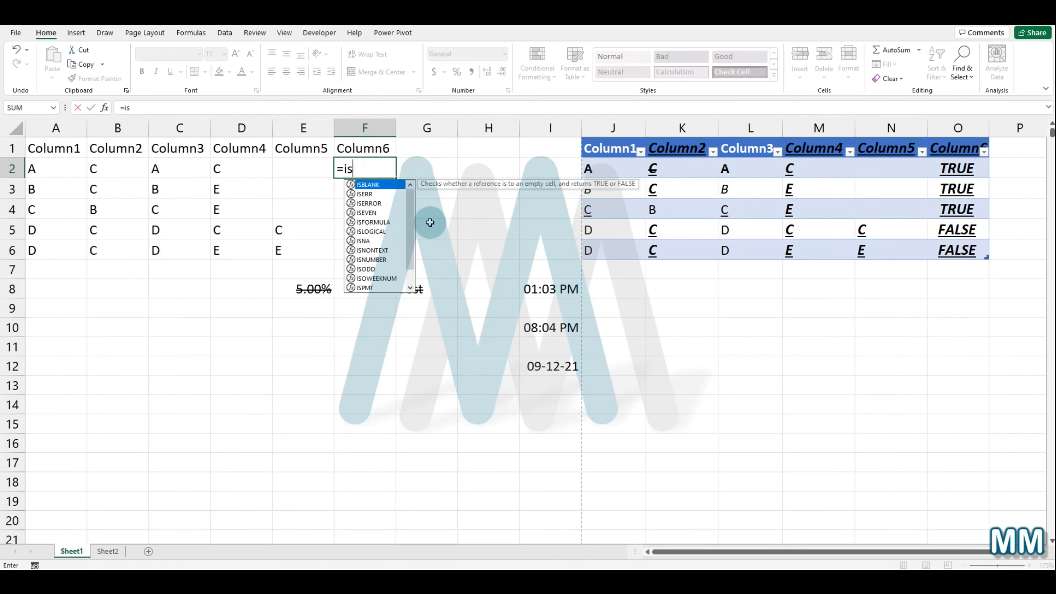
double_click(372, 185)
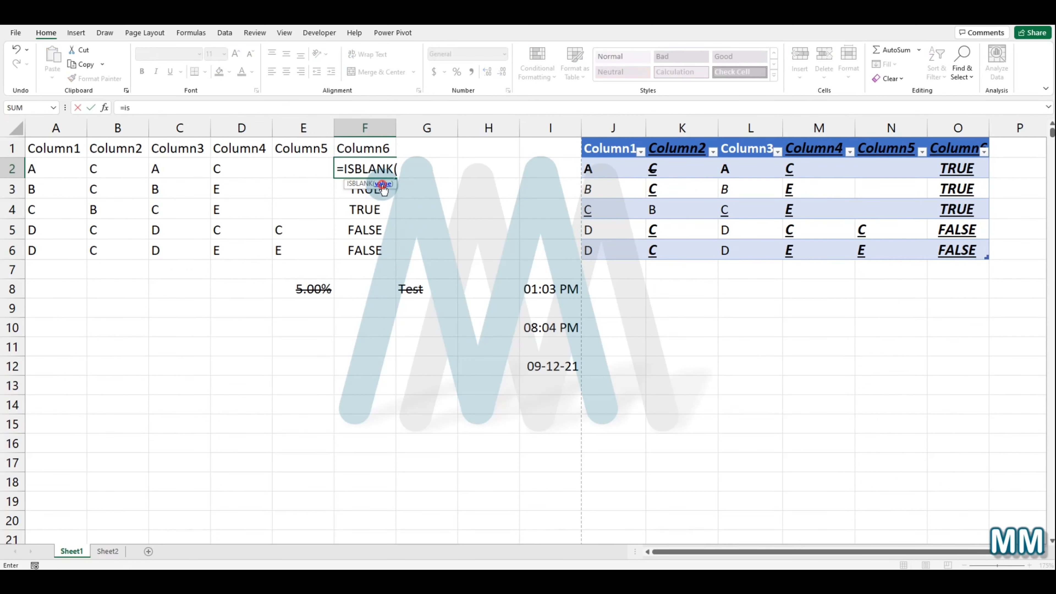
left_click(304, 159)
type(")")
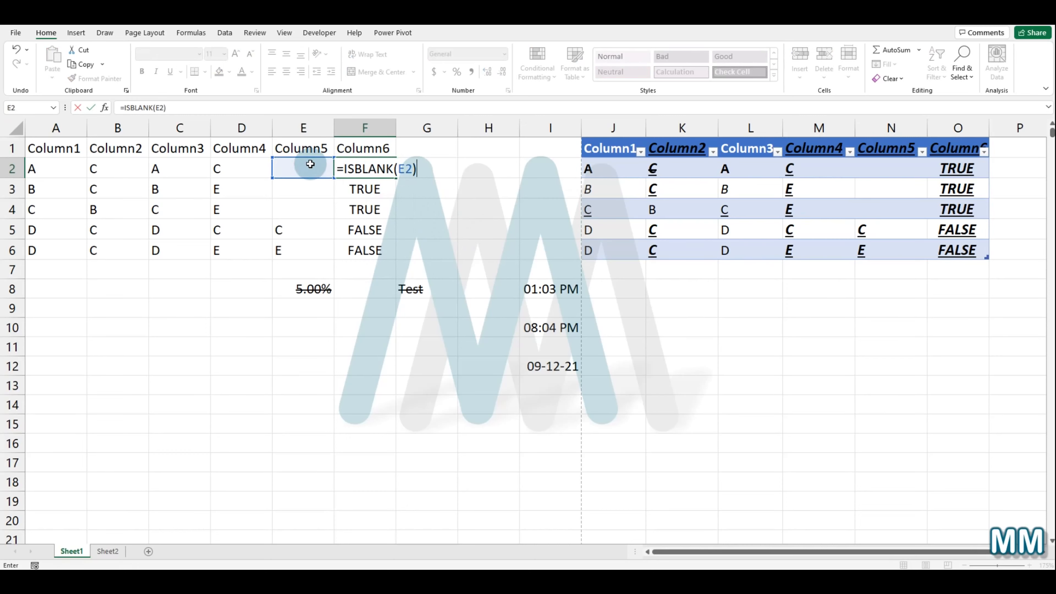
key("Return")
left_click(372, 172)
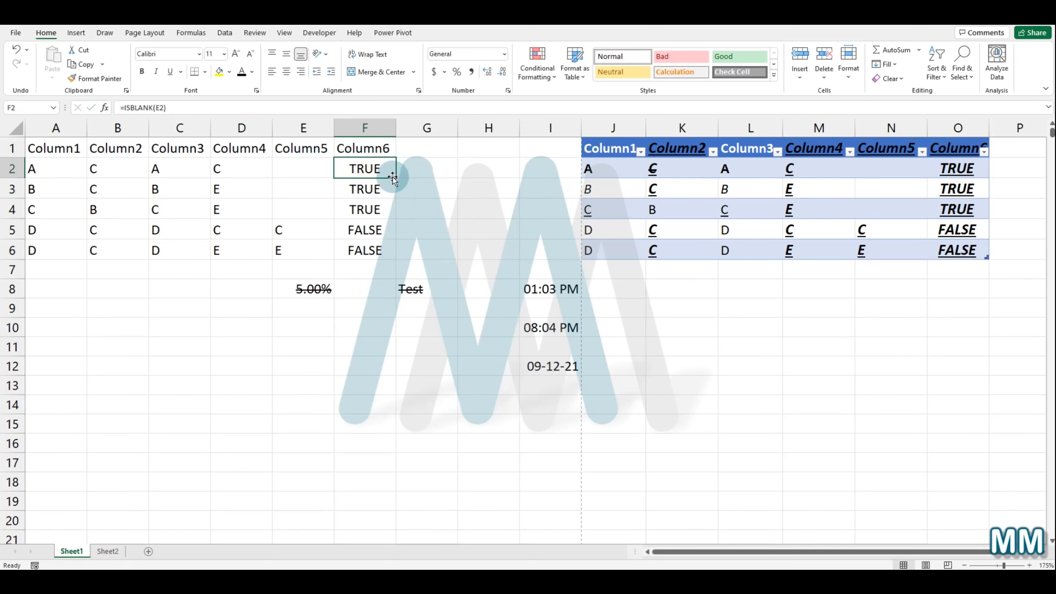
left_click_drag(399, 180, 401, 254)
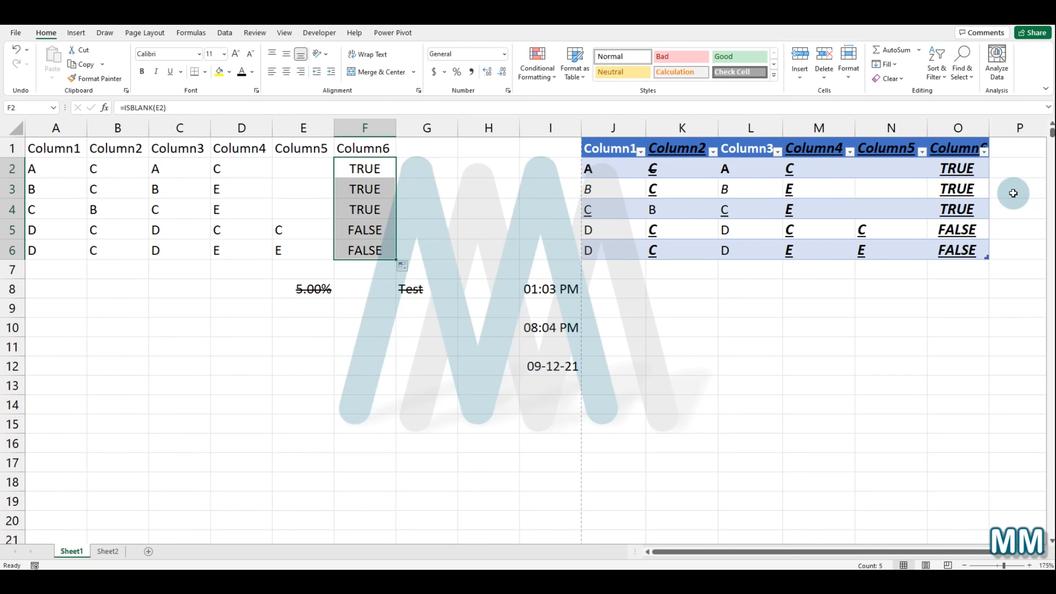
Step: Enter =ISBLANK(E6) in cell F7 and compare its formula with that of F6
left_click(381, 272)
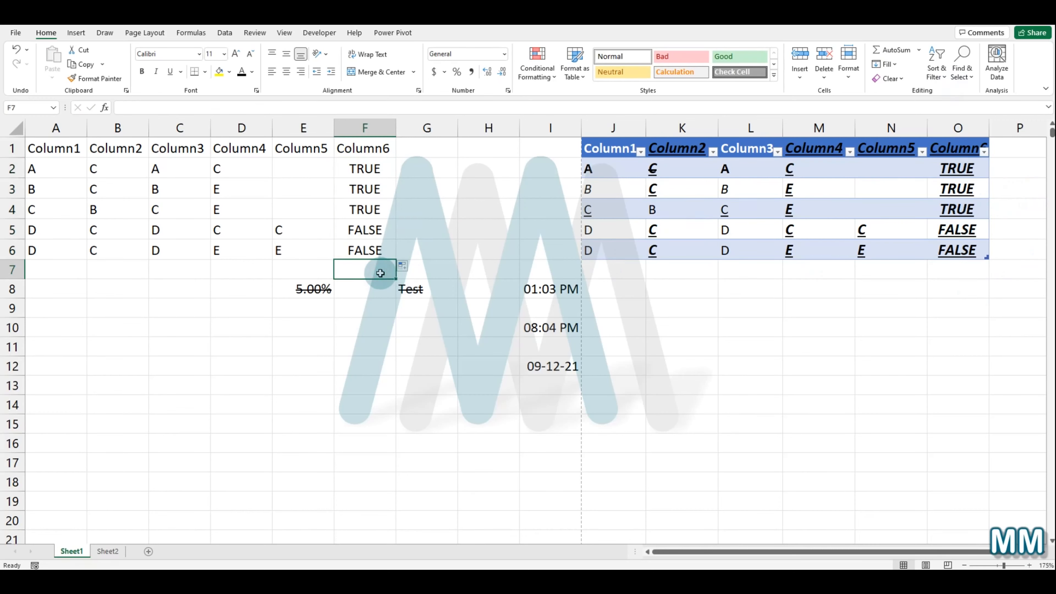
type("=ISBLANK(E6)")
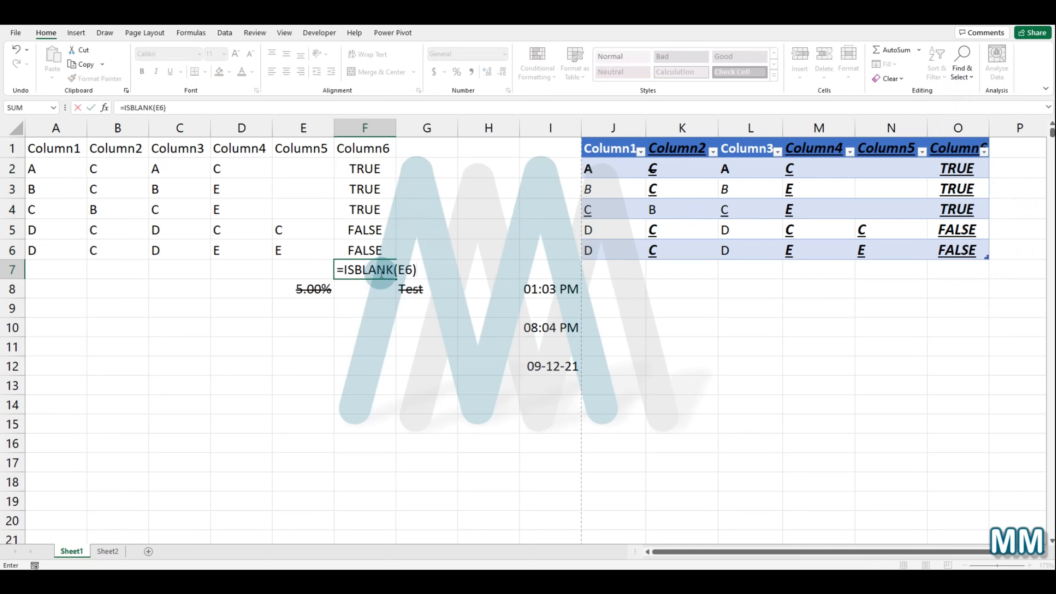
key("Return")
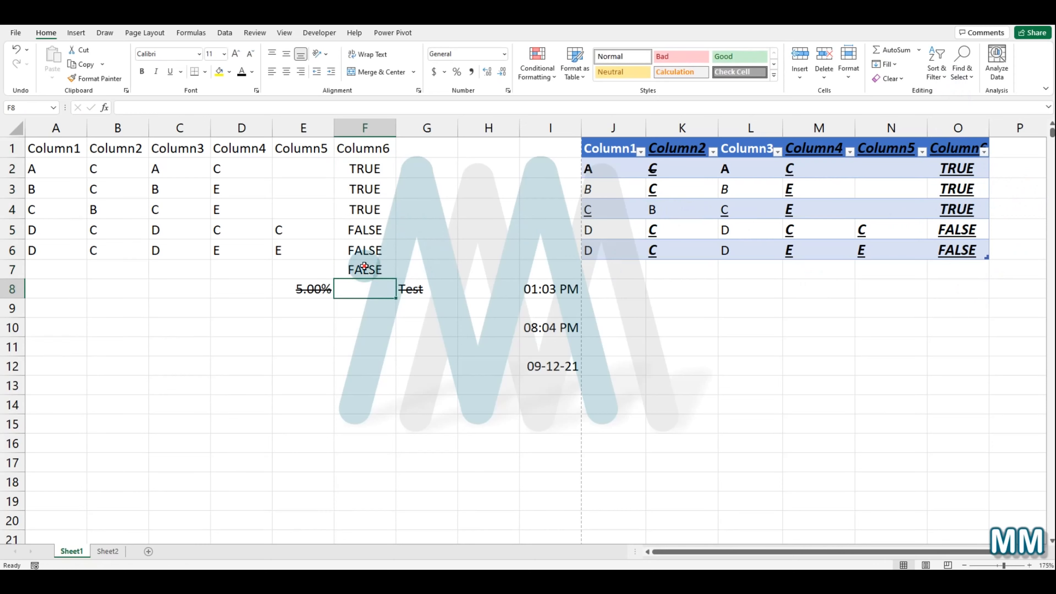
left_click(367, 267)
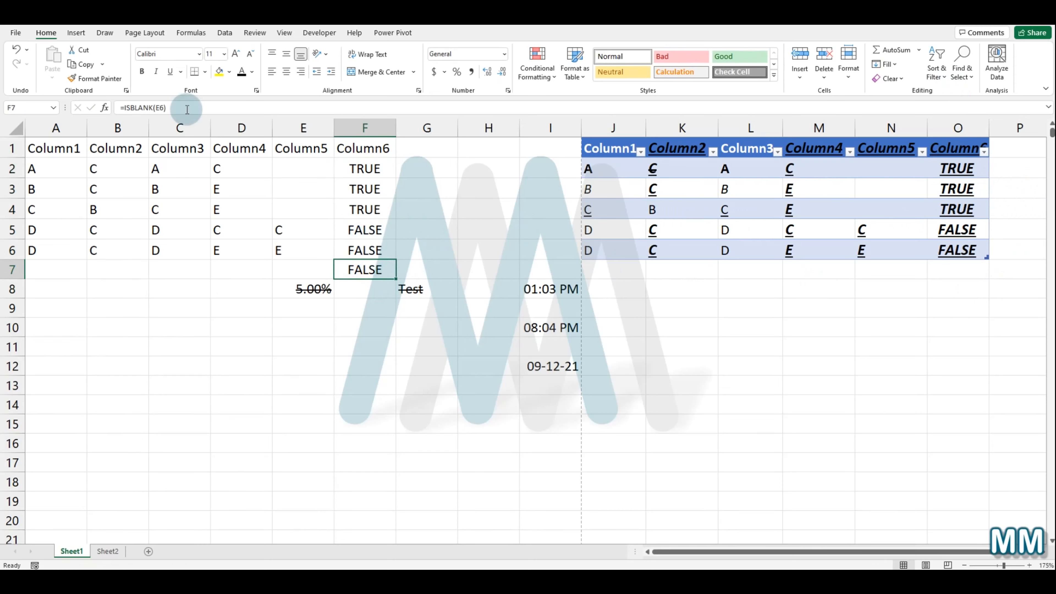
left_click(374, 251)
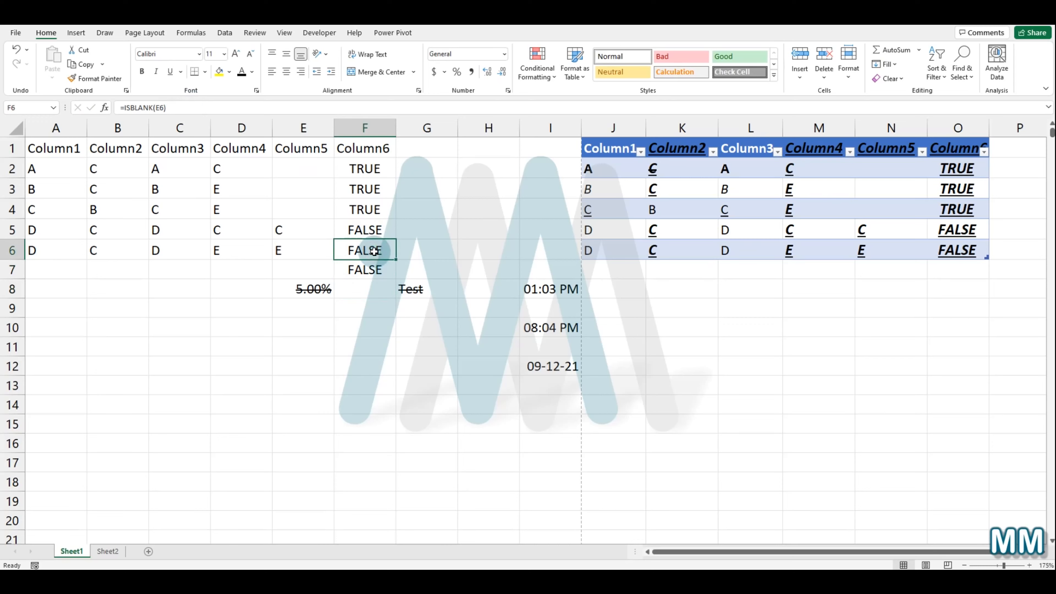
left_click(383, 273)
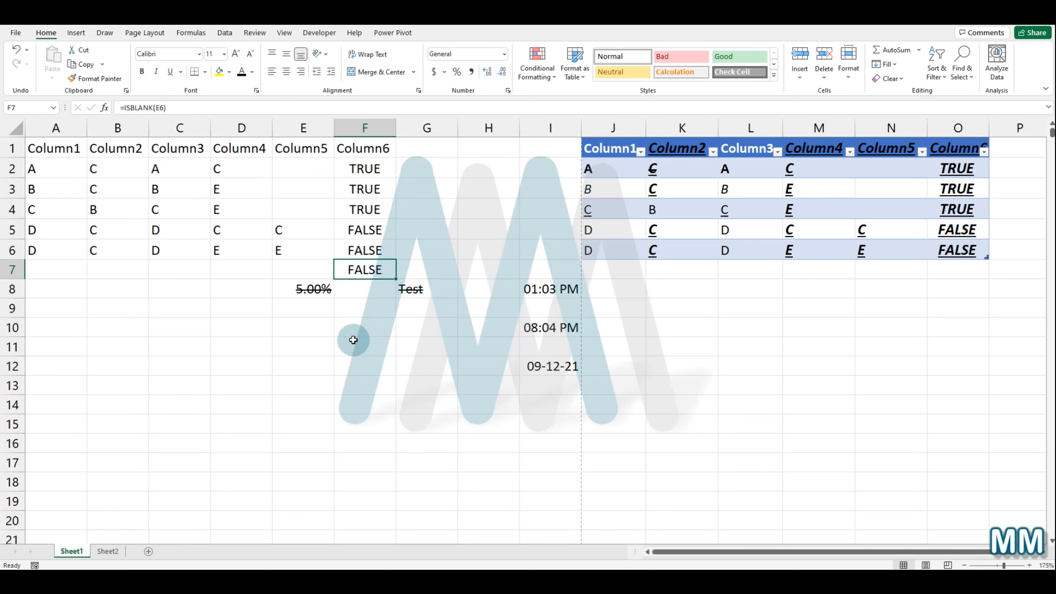
Step: Delete the entire row 8 from cell D8
left_click(266, 292)
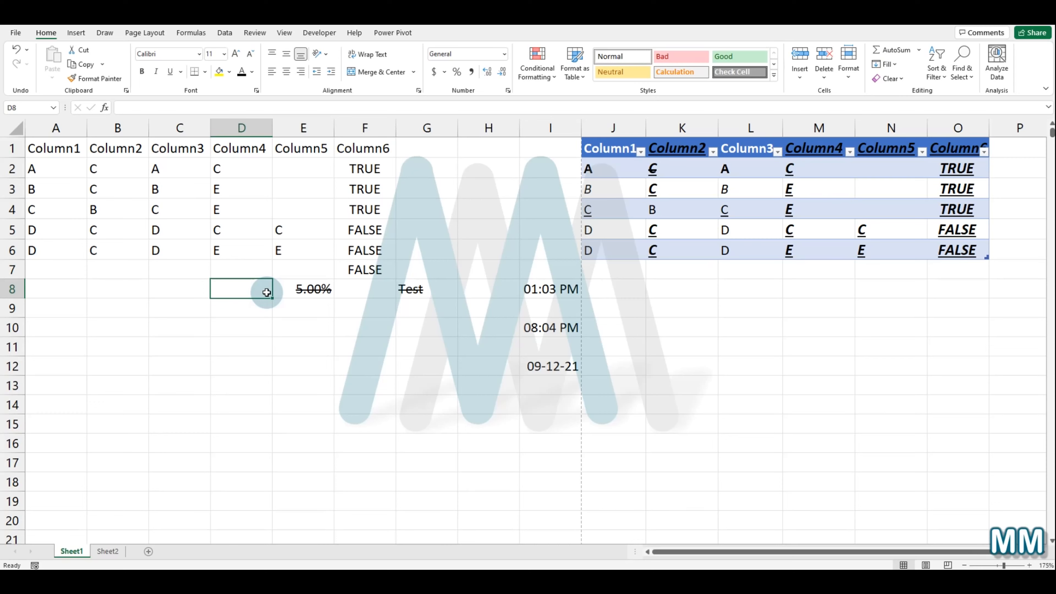
key("ctrl+minus")
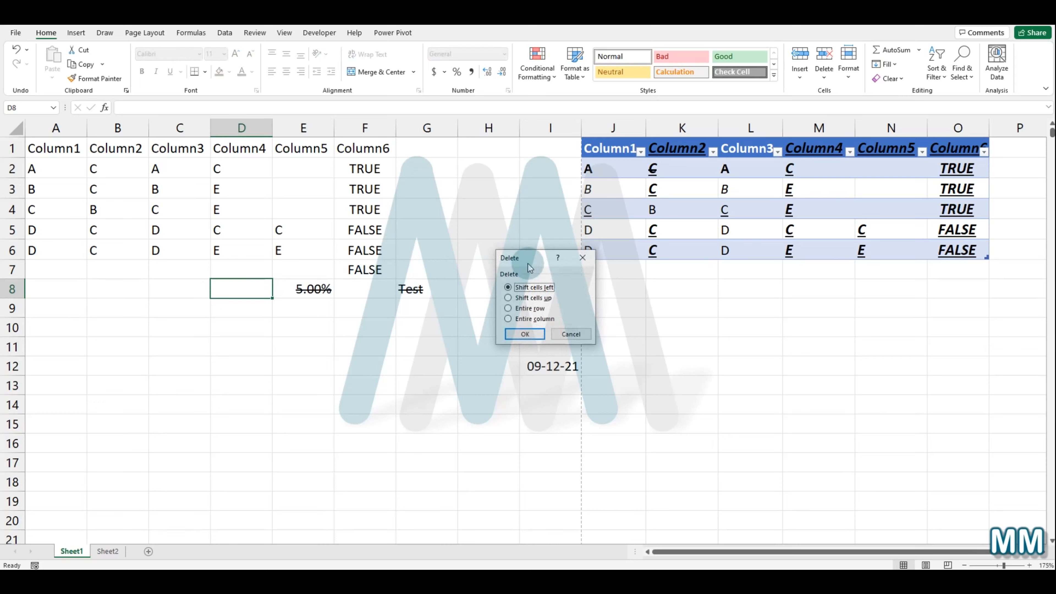
left_click(532, 309)
left_click(519, 331)
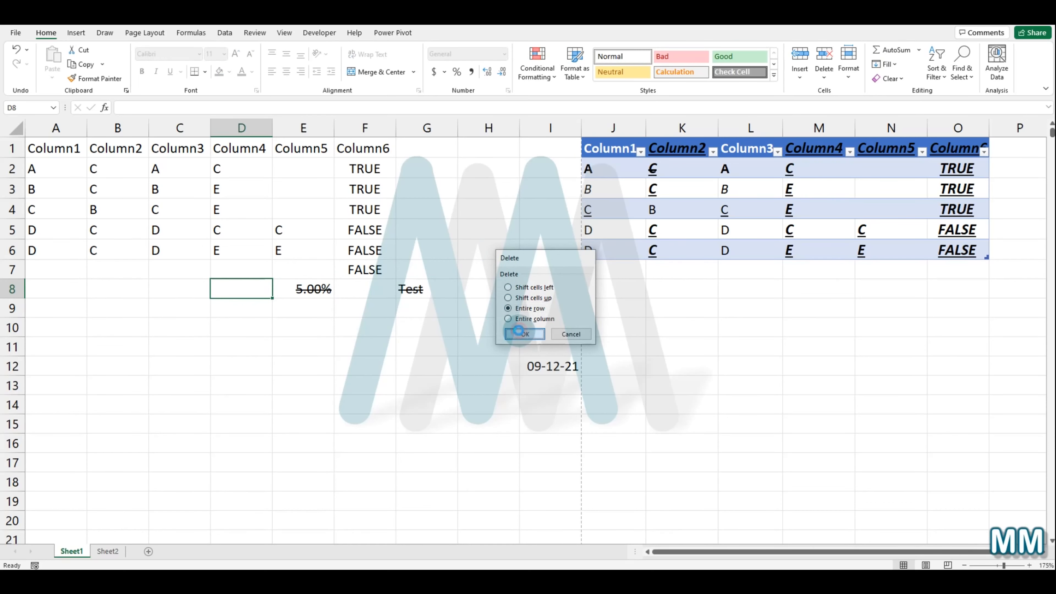
Step: Insert a blank column at column F and delete it again
left_click(344, 312)
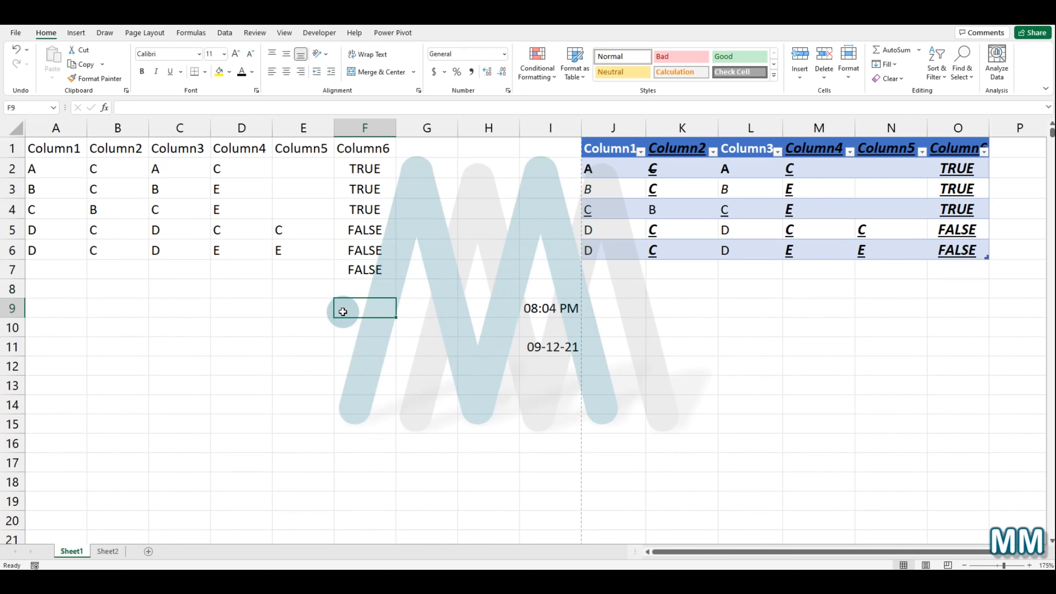
left_click_drag(346, 129, 352, 259)
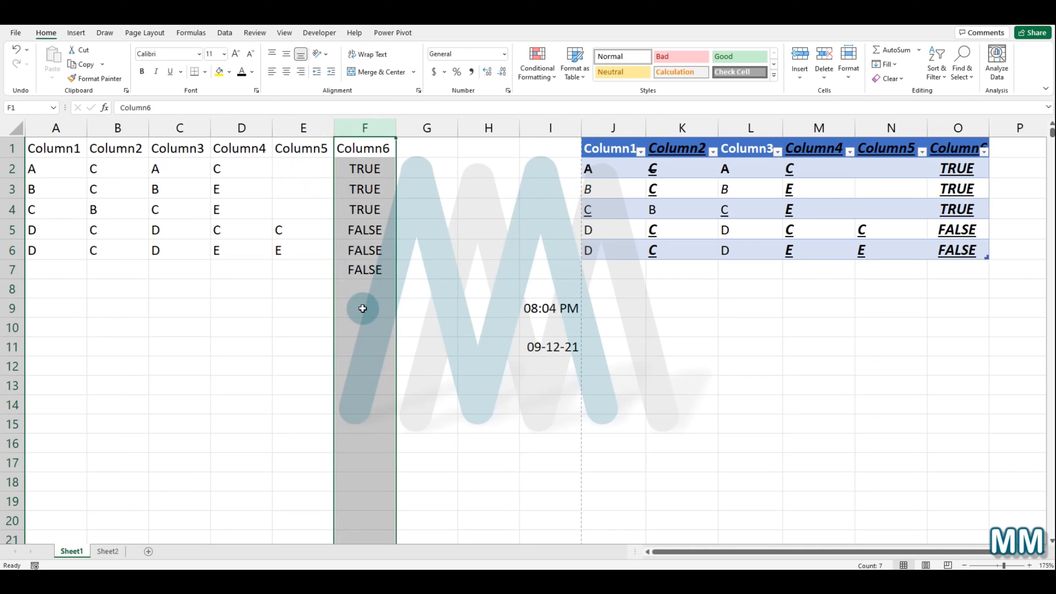
key("ctrl+shift+plus")
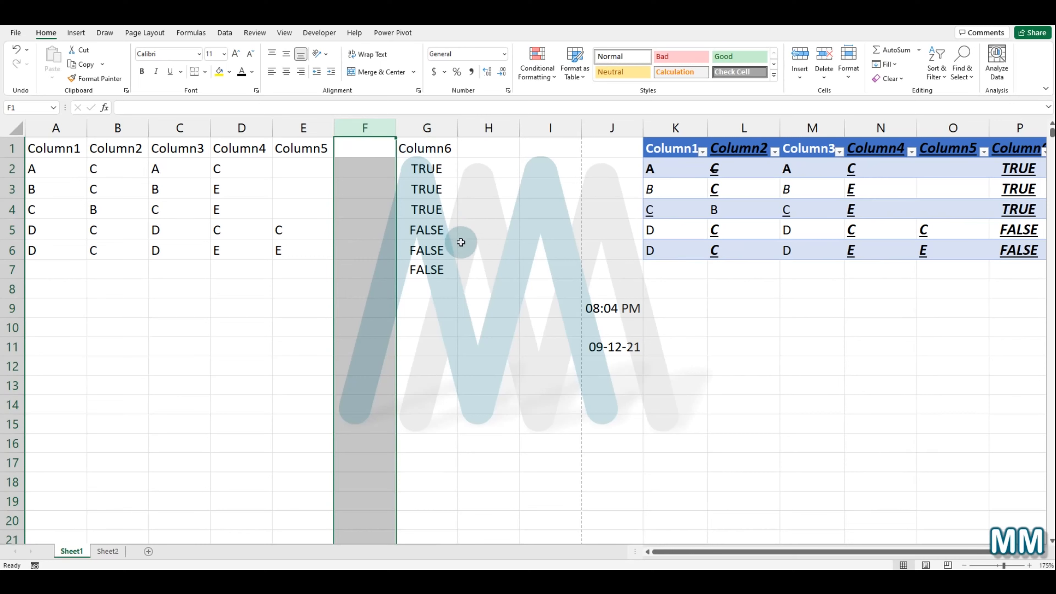
key("ctrl+minus")
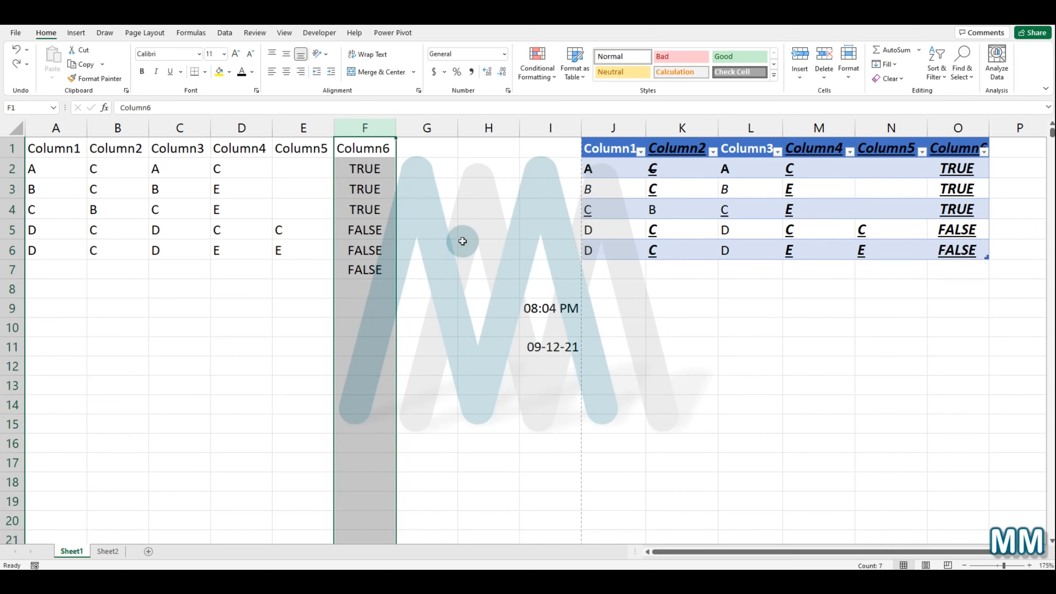
Step: Insert an entire column at cell G8
left_click(449, 296)
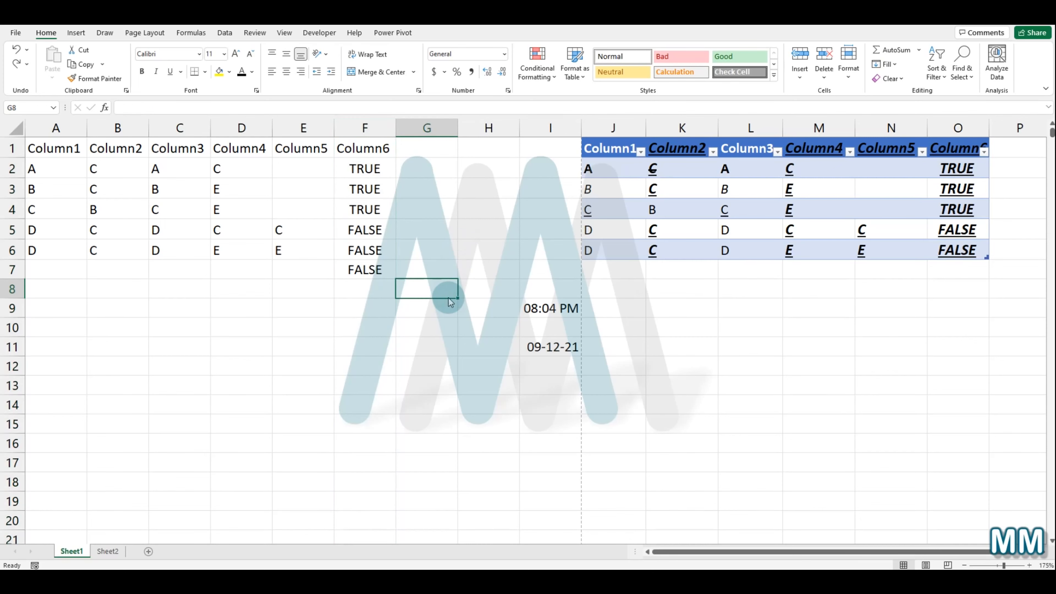
key("ctrl+shift+plus")
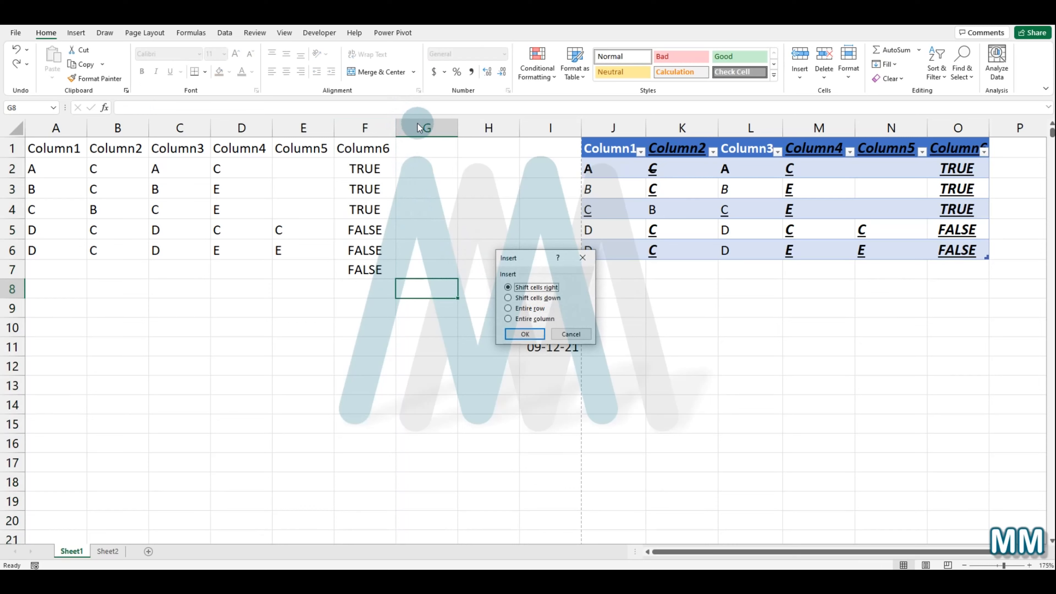
left_click(528, 319)
left_click(524, 333)
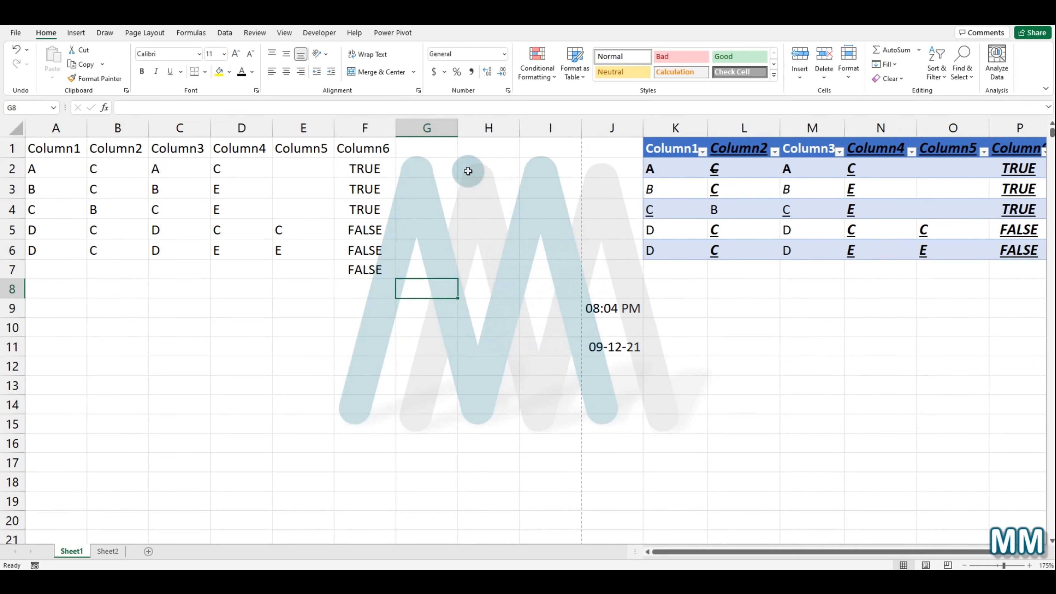
Step: Select the whole column J, first through its column header and then from cell J13 with the column-select shortcut
left_click_drag(405, 166, 575, 186)
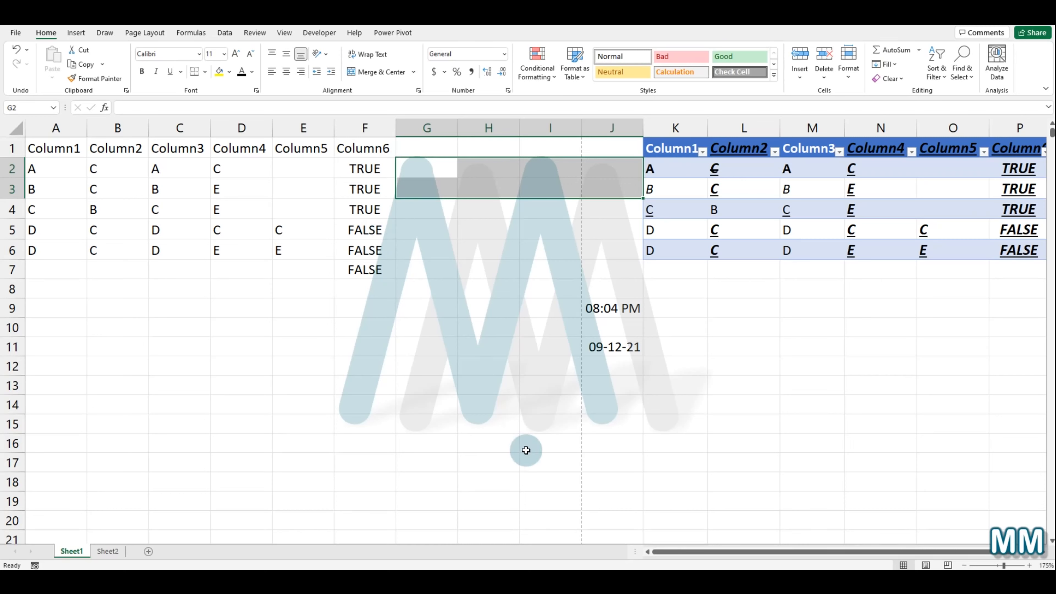
left_click(628, 377)
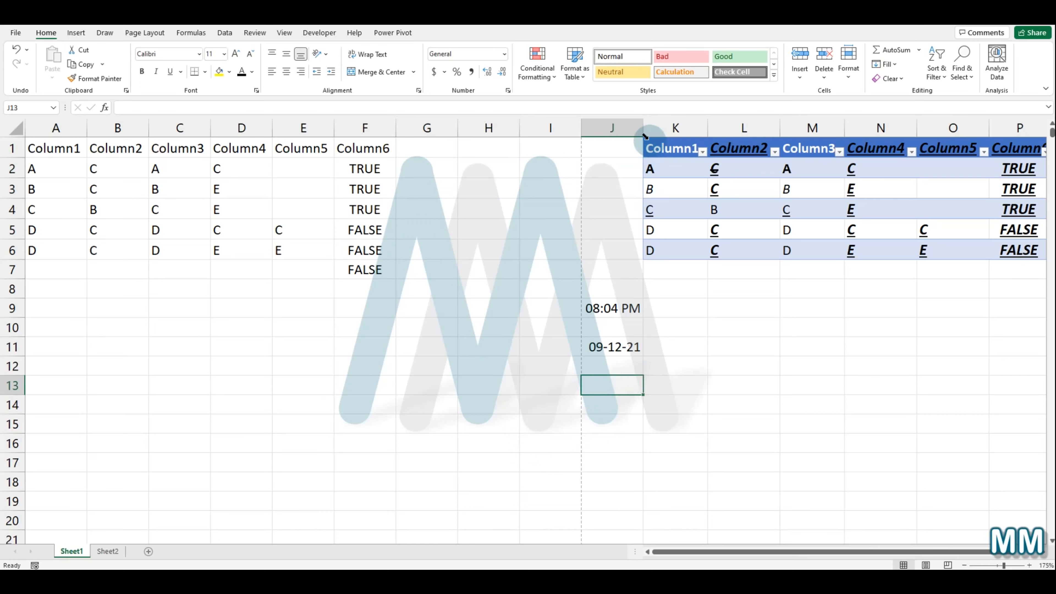
left_click(632, 130)
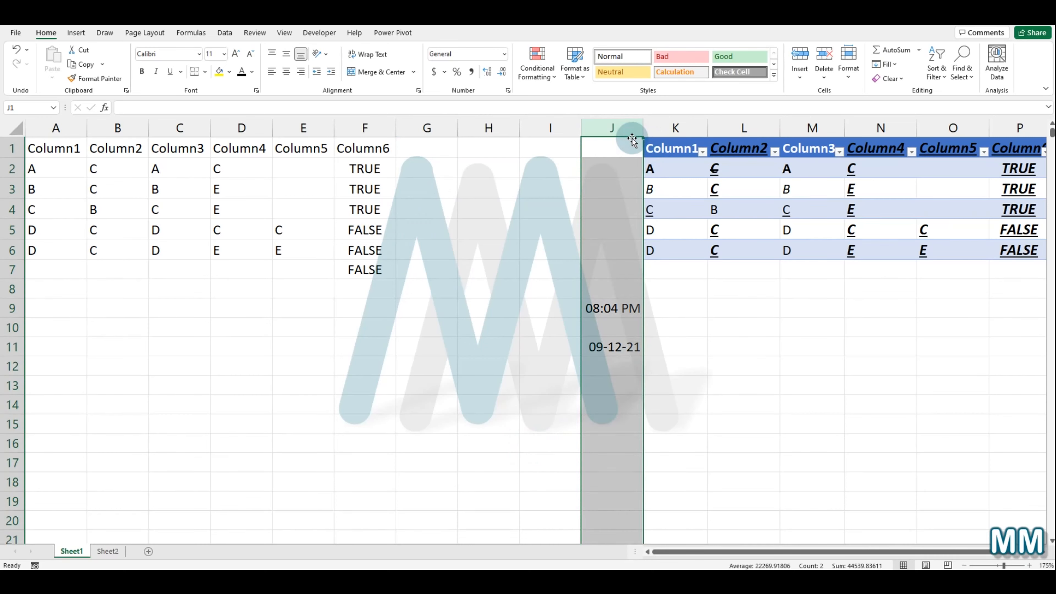
key("ctrl+c")
left_click(614, 382)
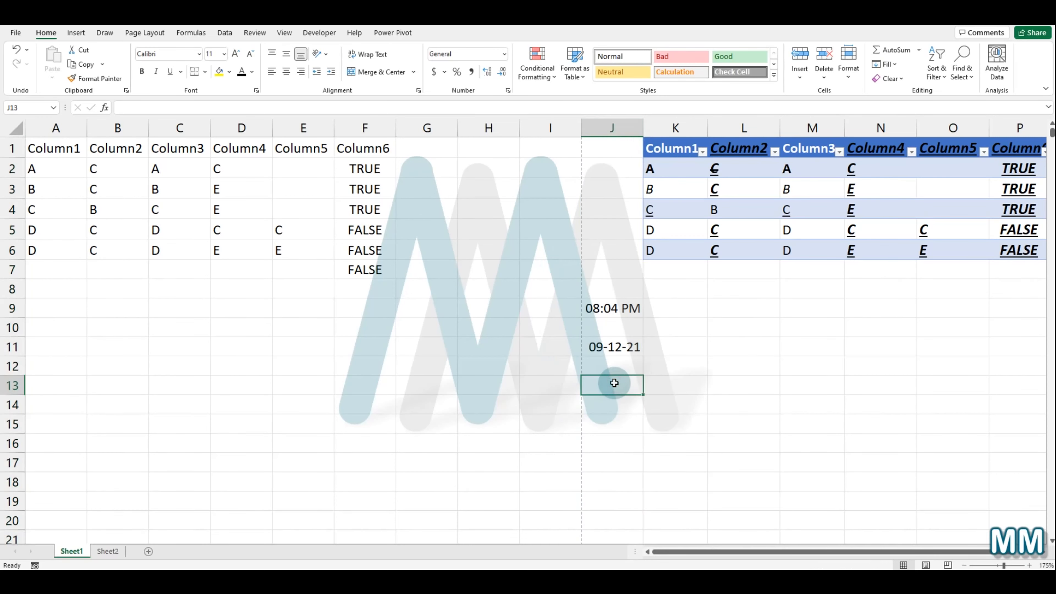
key("ctrl+space")
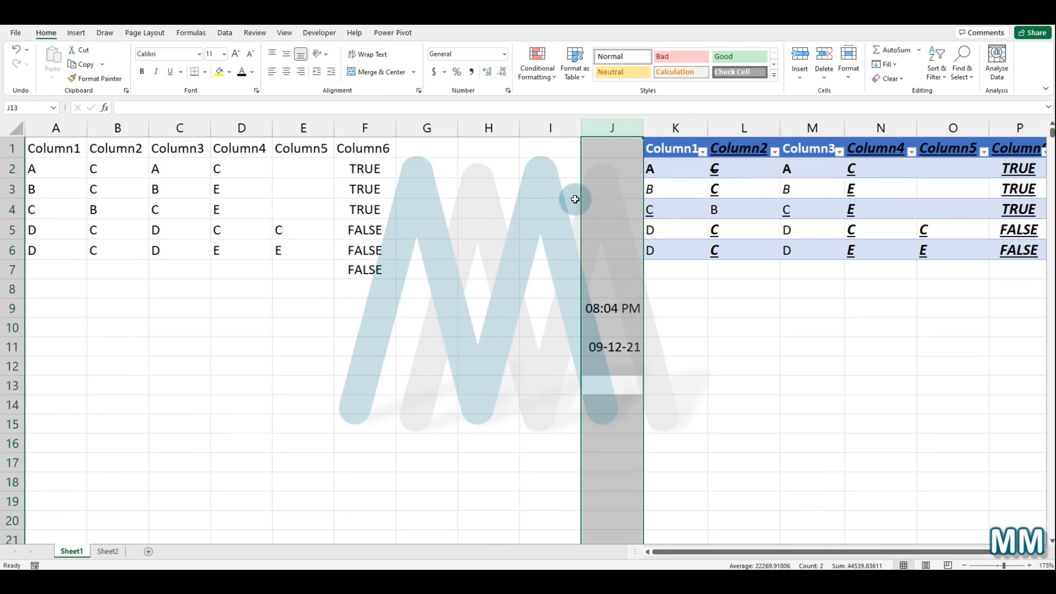
Step: Select the whole row 9, first through its row header and then from cell I9 with the row-select shortcut
left_click(515, 323)
left_click(534, 304)
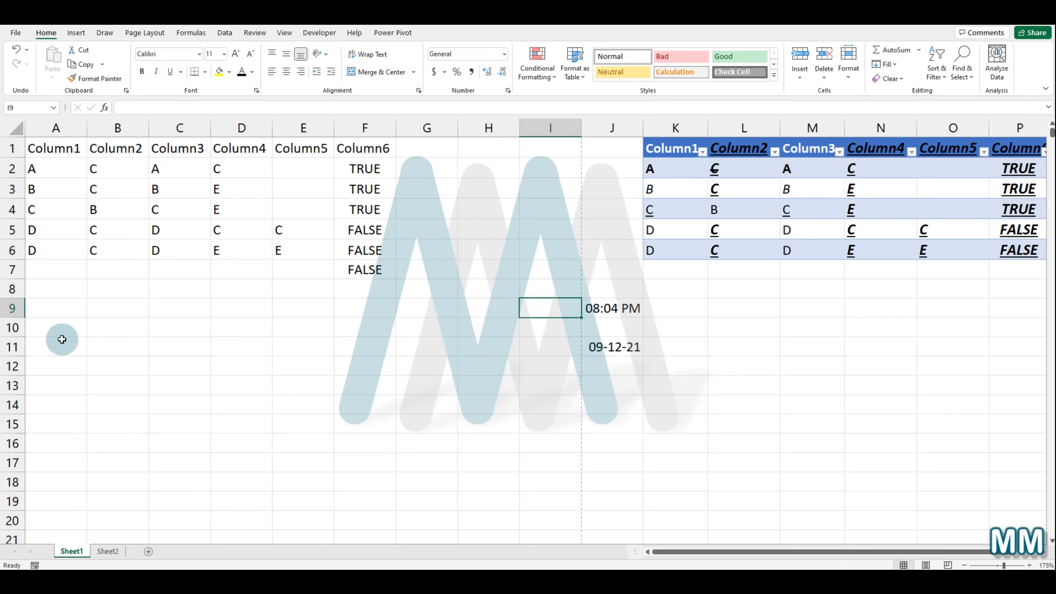
left_click(11, 311)
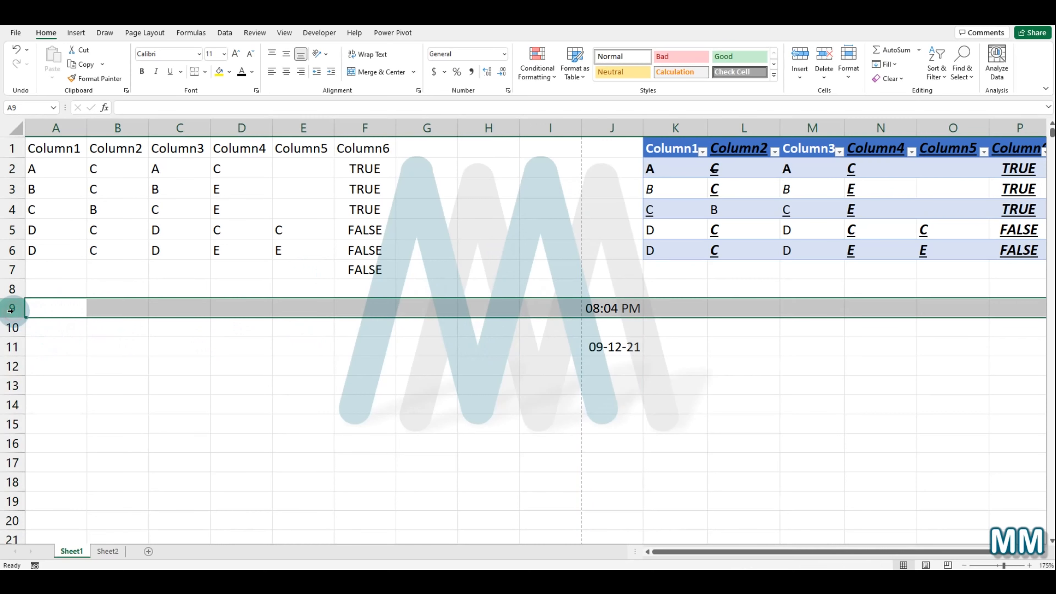
left_click(551, 311)
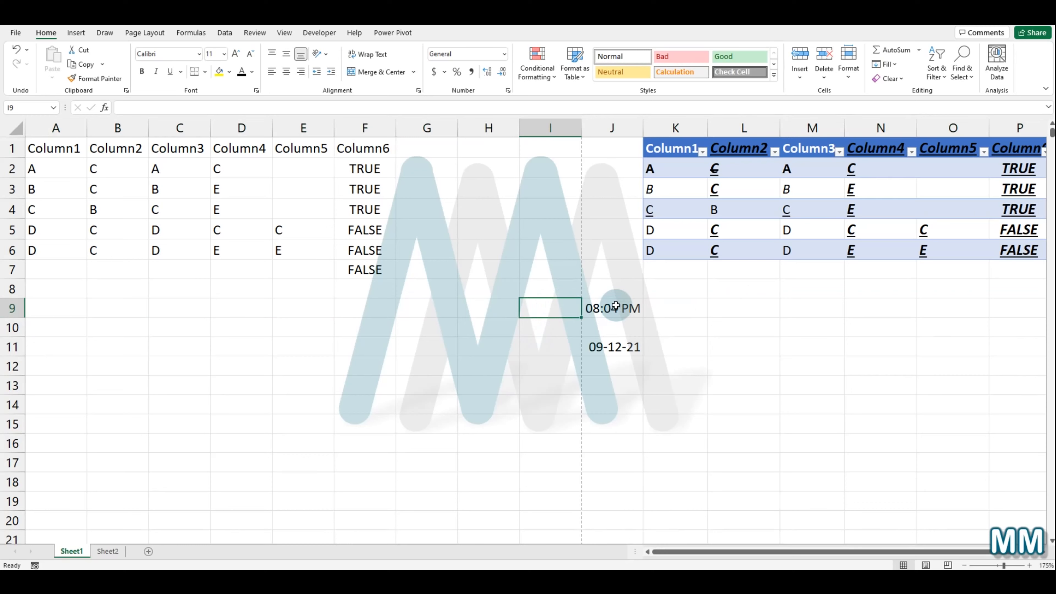
key("shift+space")
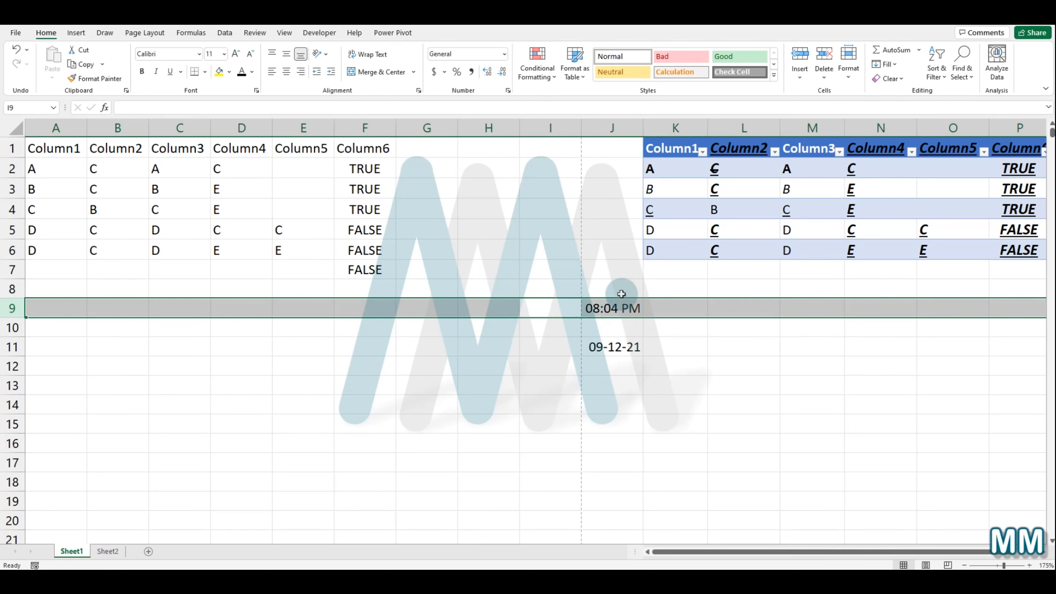
Step: Select all cells from an empty cell, then select just the data region A1:F7 from cell D6 with Select All
left_click(523, 366)
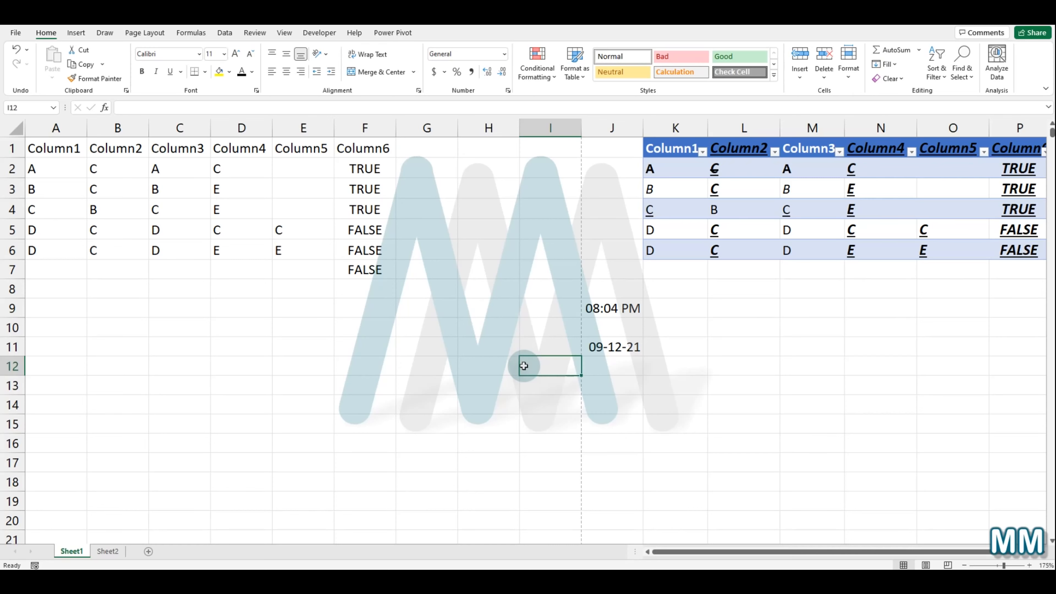
key("ctrl+a")
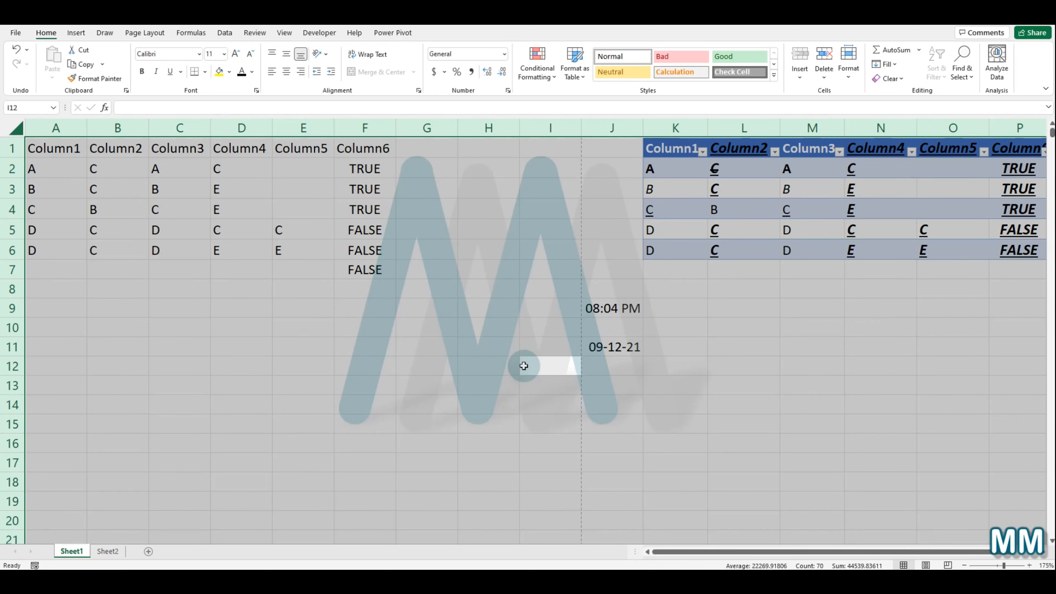
left_click(264, 253)
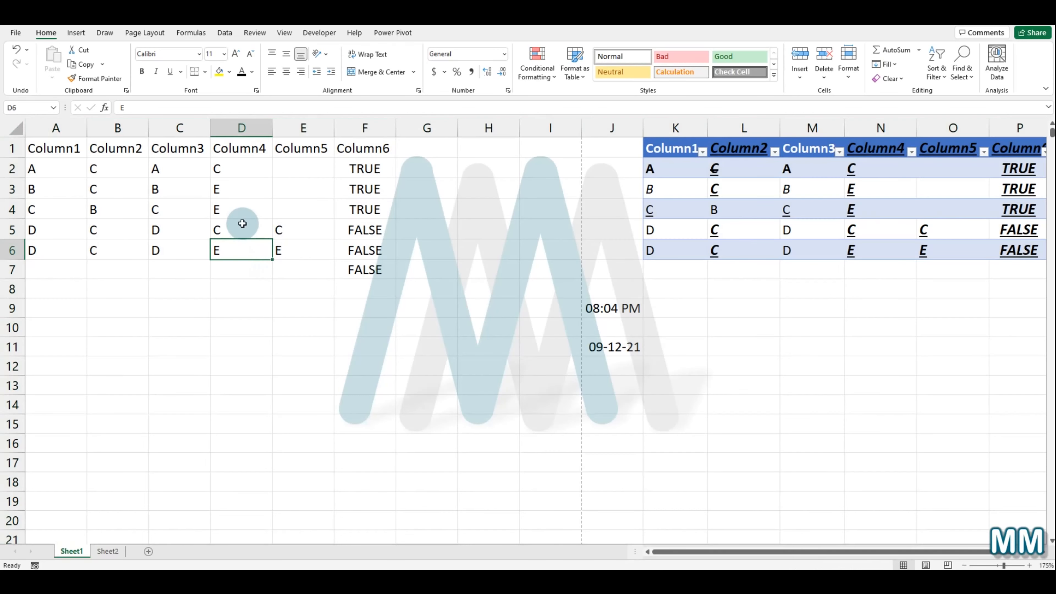
key("ctrl+a")
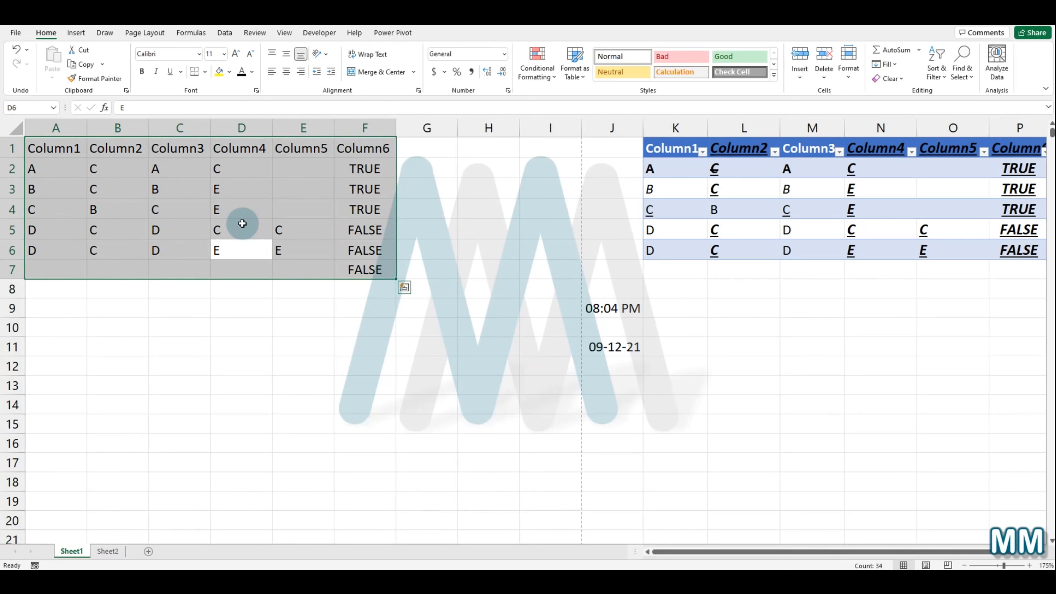
left_click(278, 320)
key("ctrl+a")
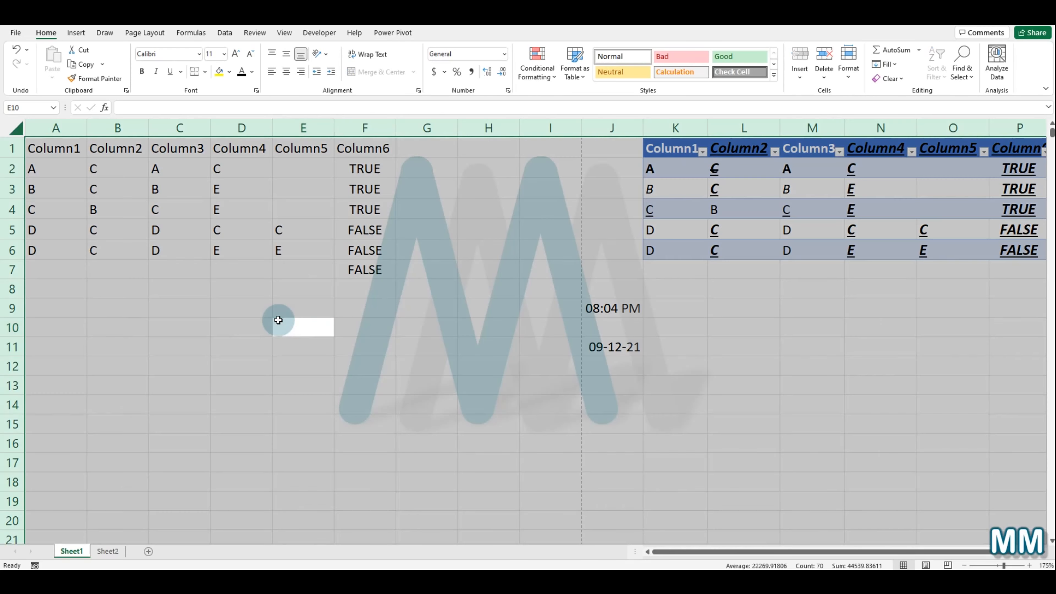
left_click(541, 404)
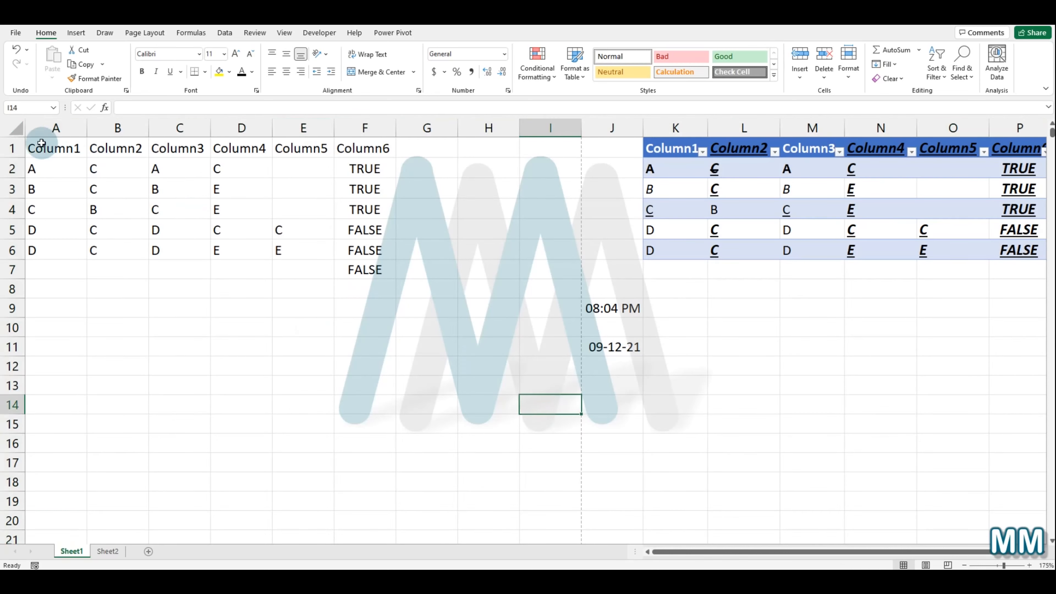
left_click(12, 131)
left_click(295, 328)
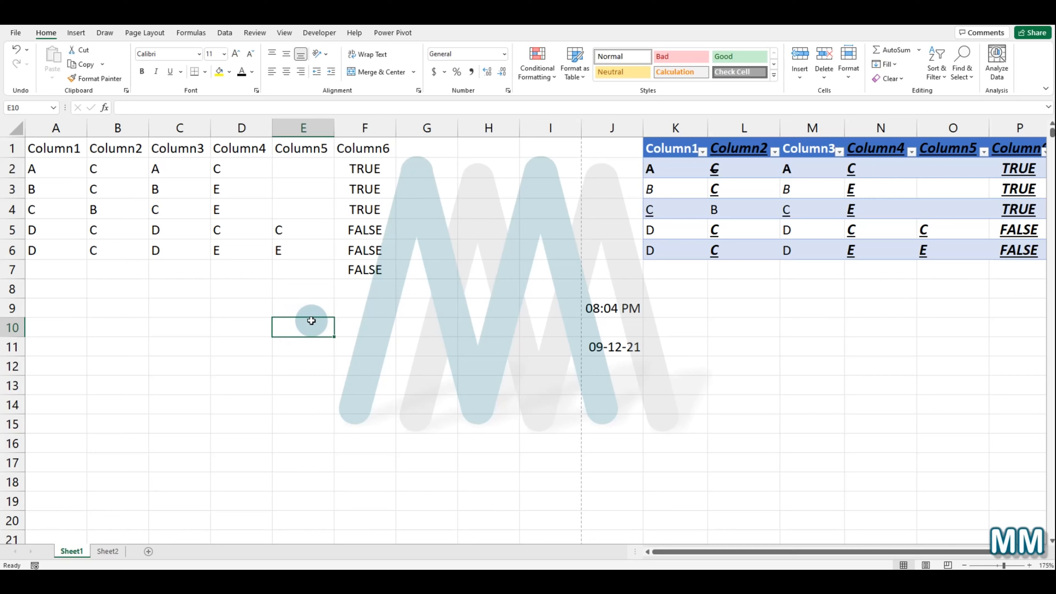
Step: Go to cell M1001 with Go To and move the 'Here' entry from N1000 into M1001
key("ctrl+g")
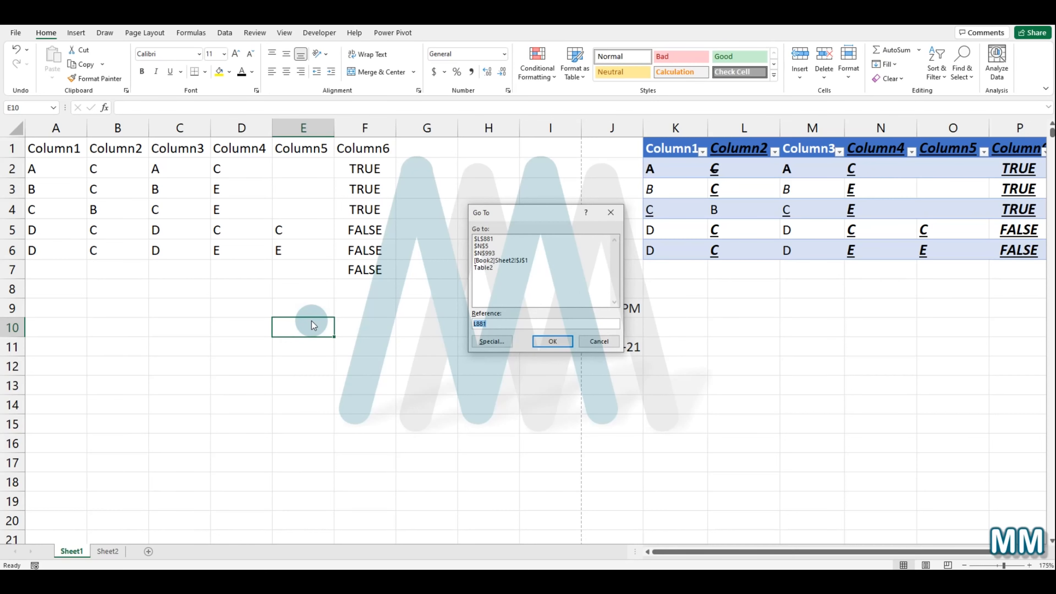
type("M1001")
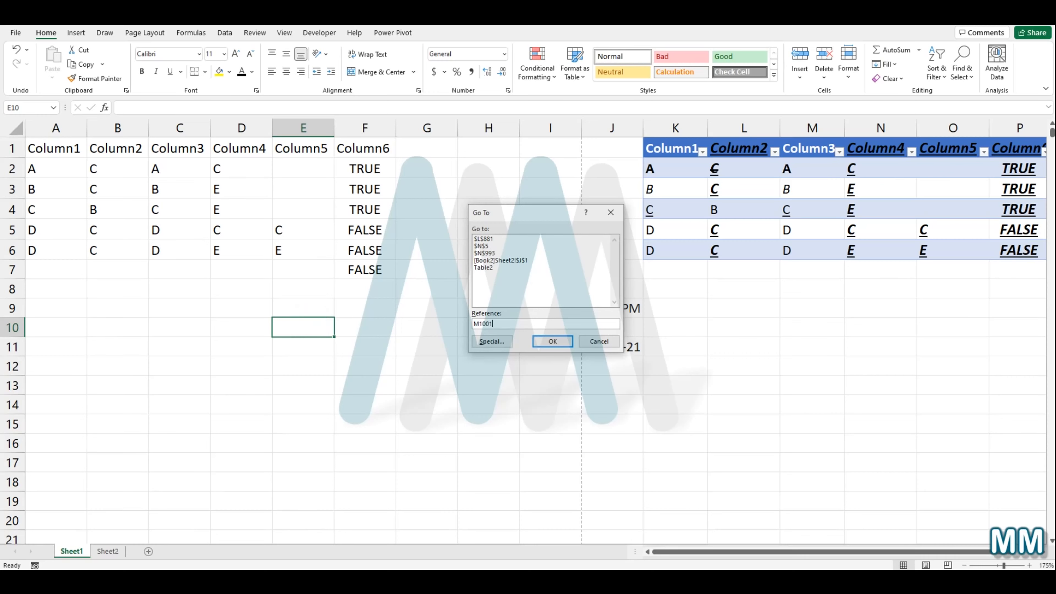
left_click(552, 341)
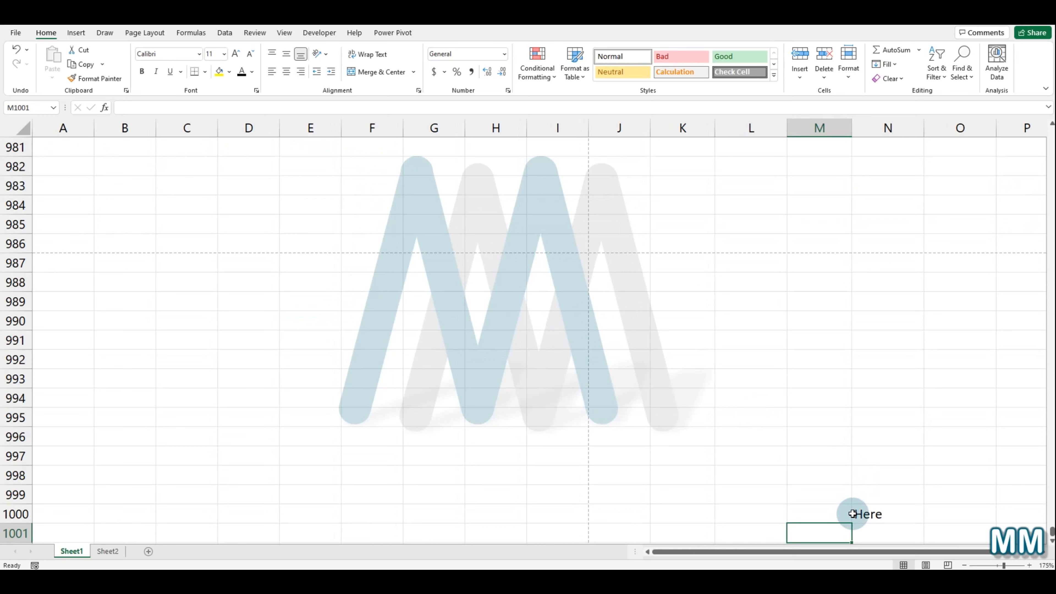
left_click(894, 511)
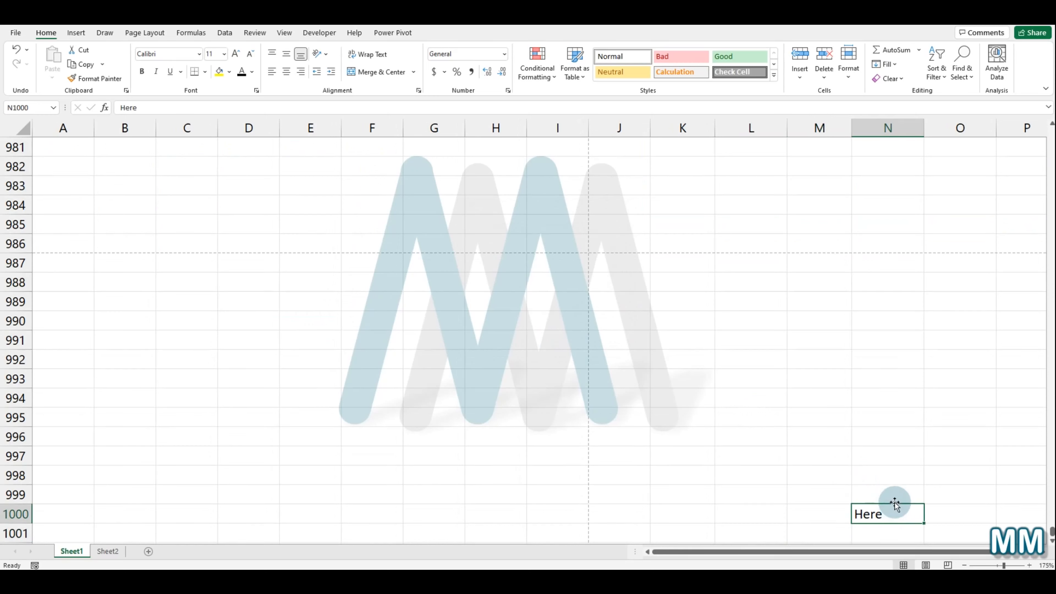
left_click_drag(894, 502, 832, 529)
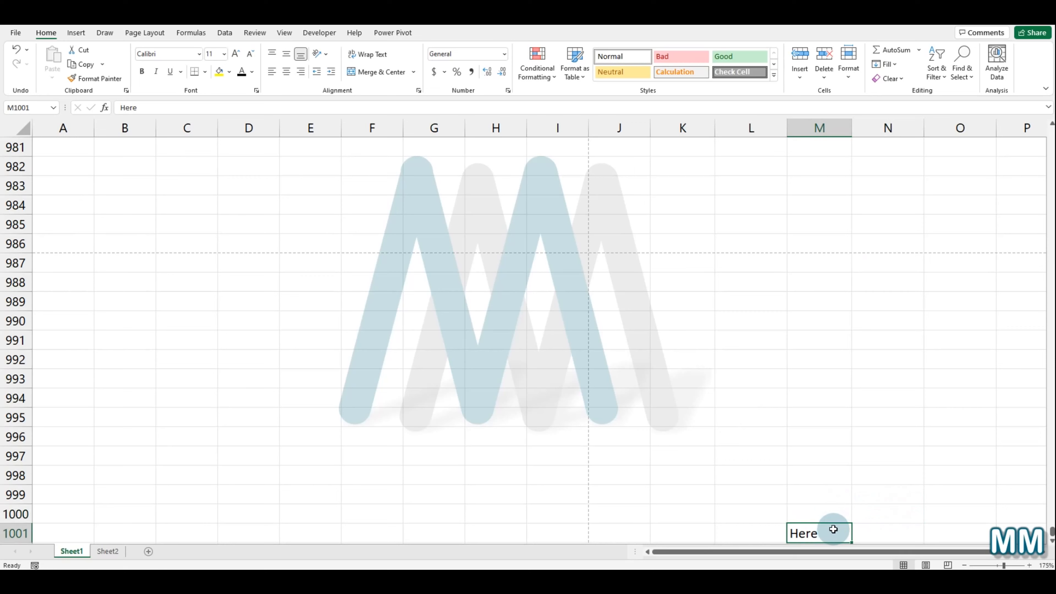
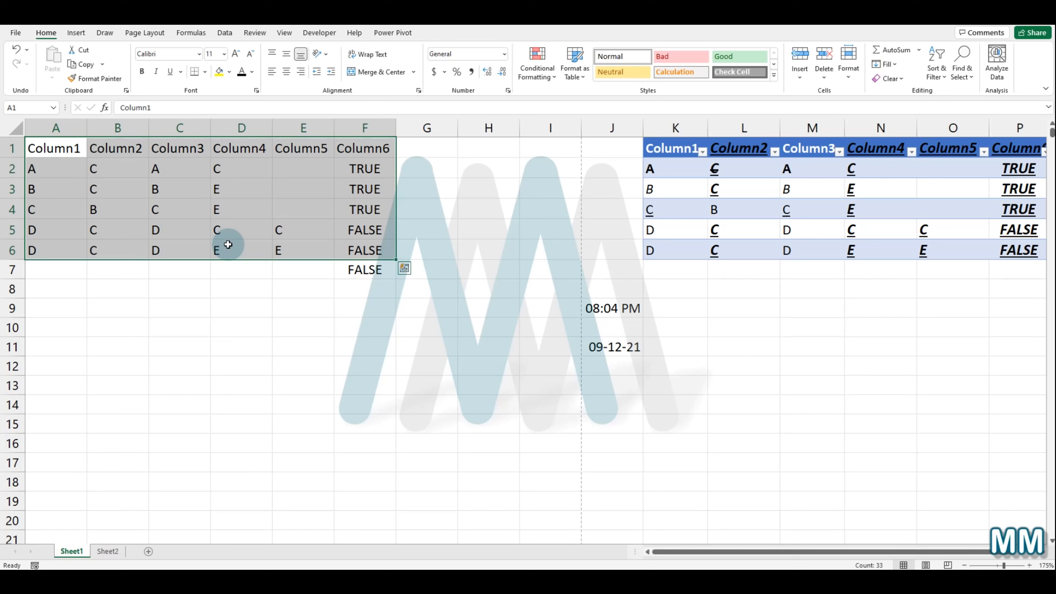
Step: Bold the data range A1:F6 and convert it into a table with headers
left_click(141, 72)
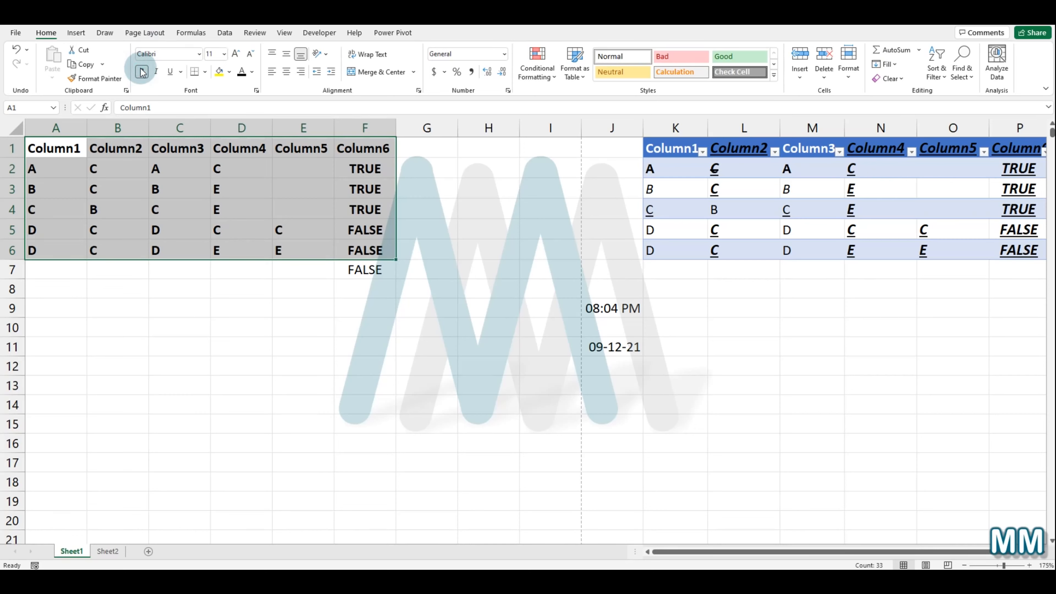
key("ctrl+t")
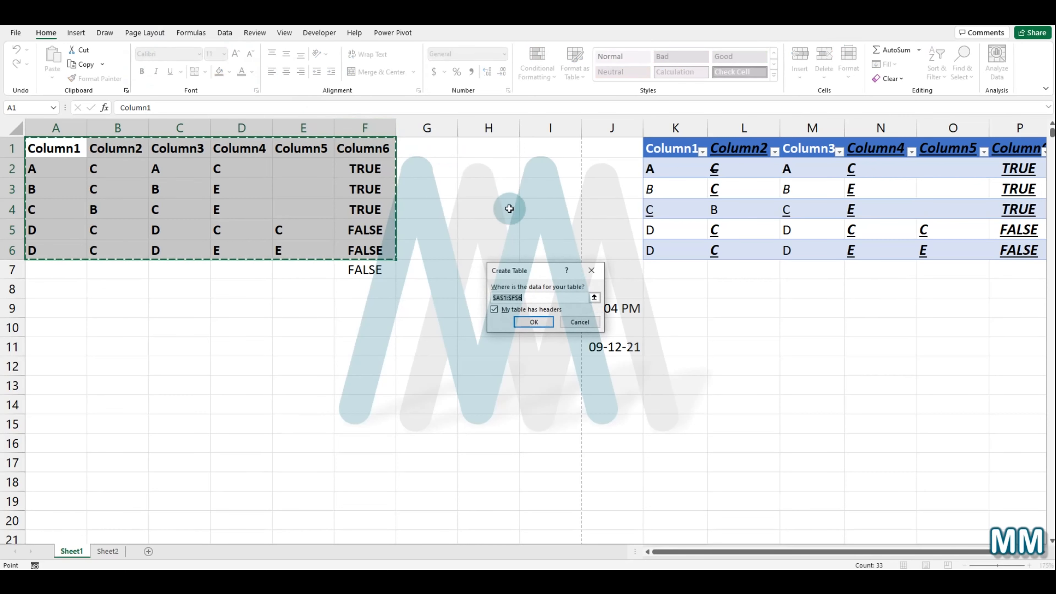
left_click(537, 321)
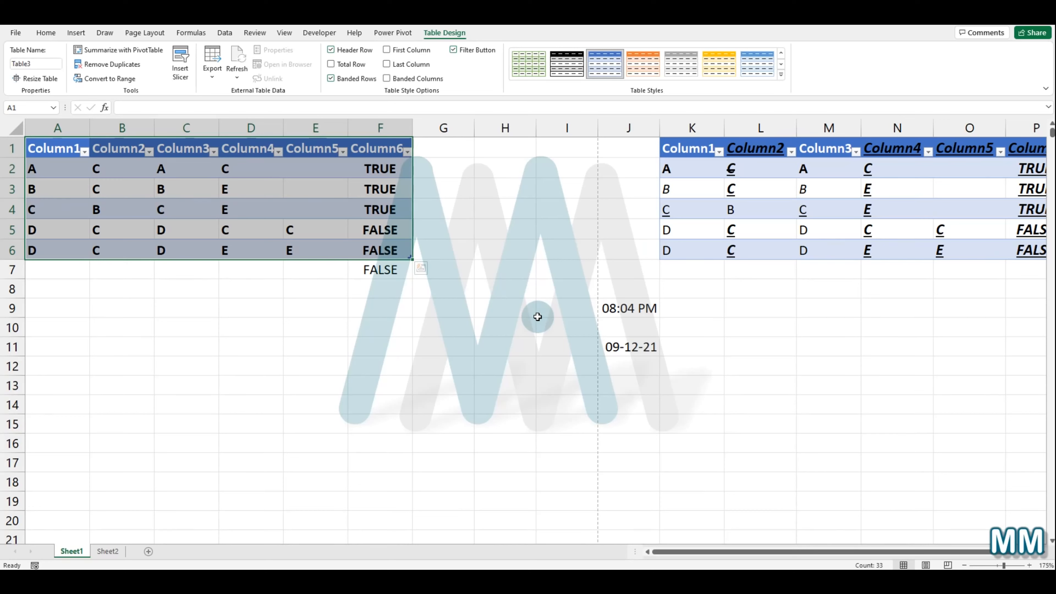
Step: Show the ribbon access keys and switch to the Data tab with them, then return to Home
key("alt")
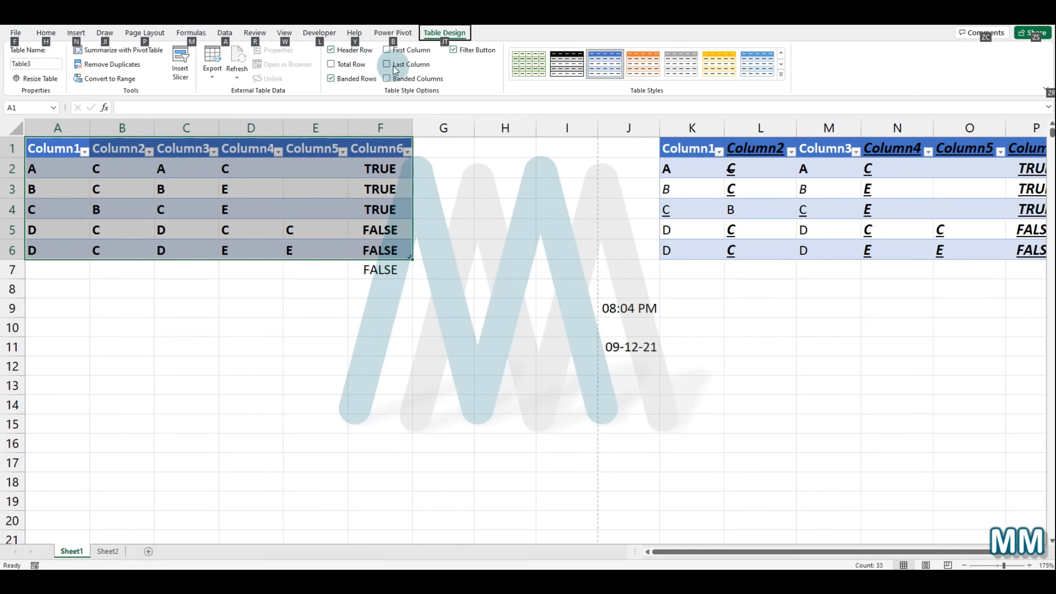
left_click(308, 353)
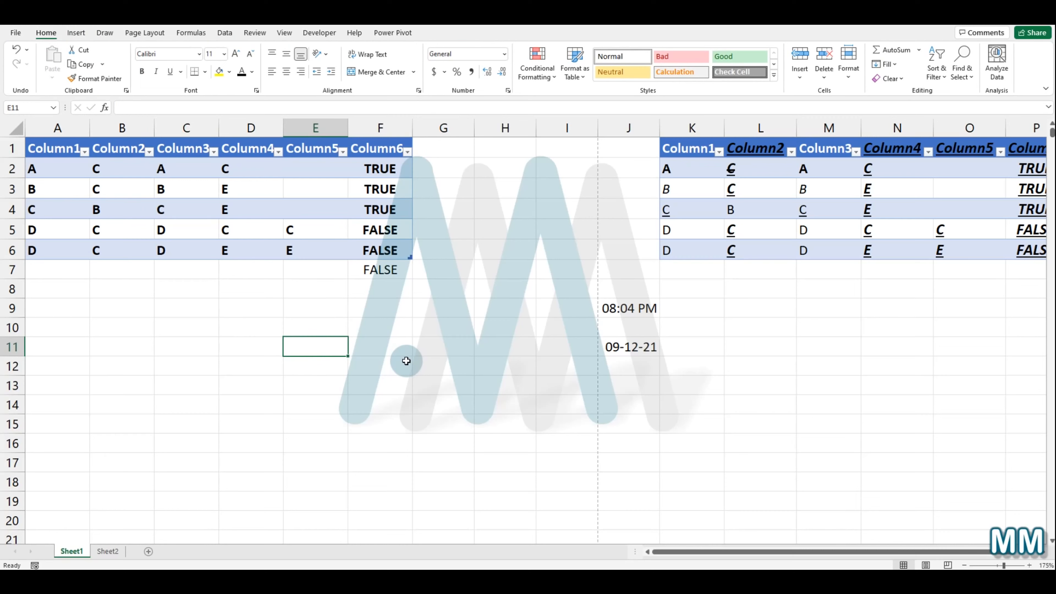
key("alt")
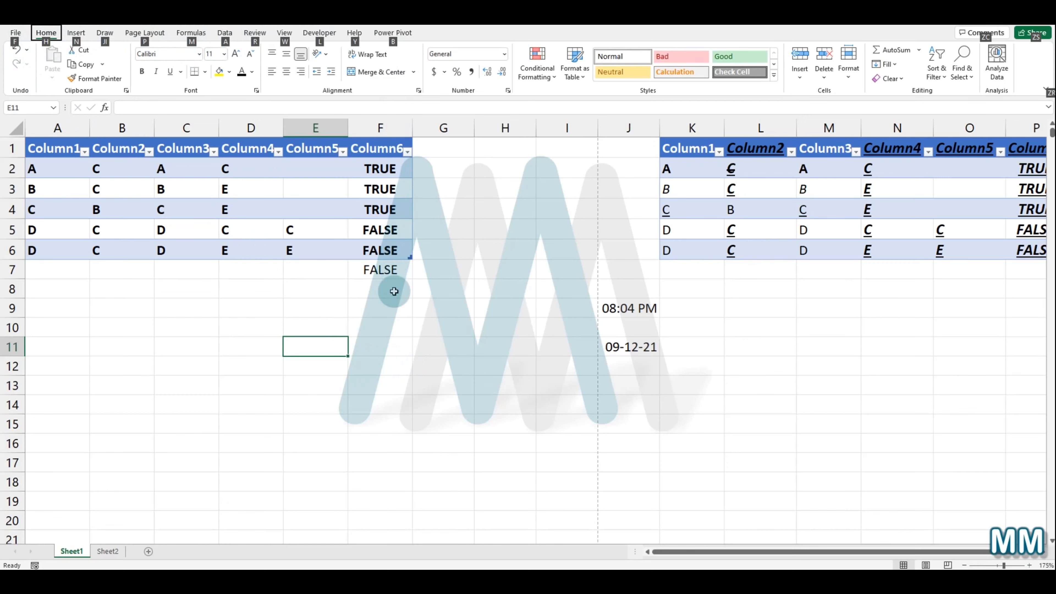
key("a")
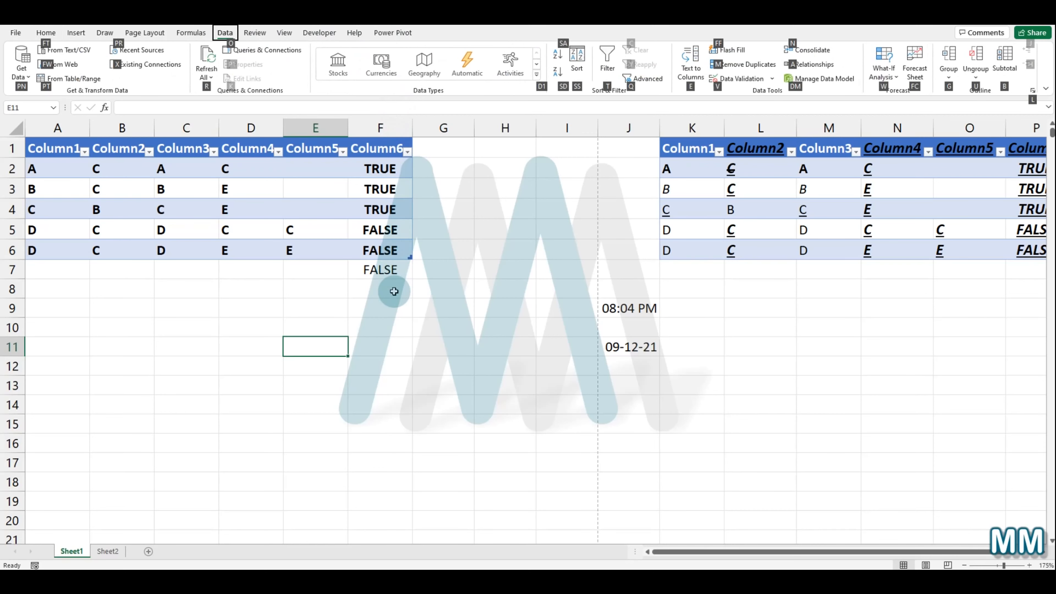
left_click(223, 29)
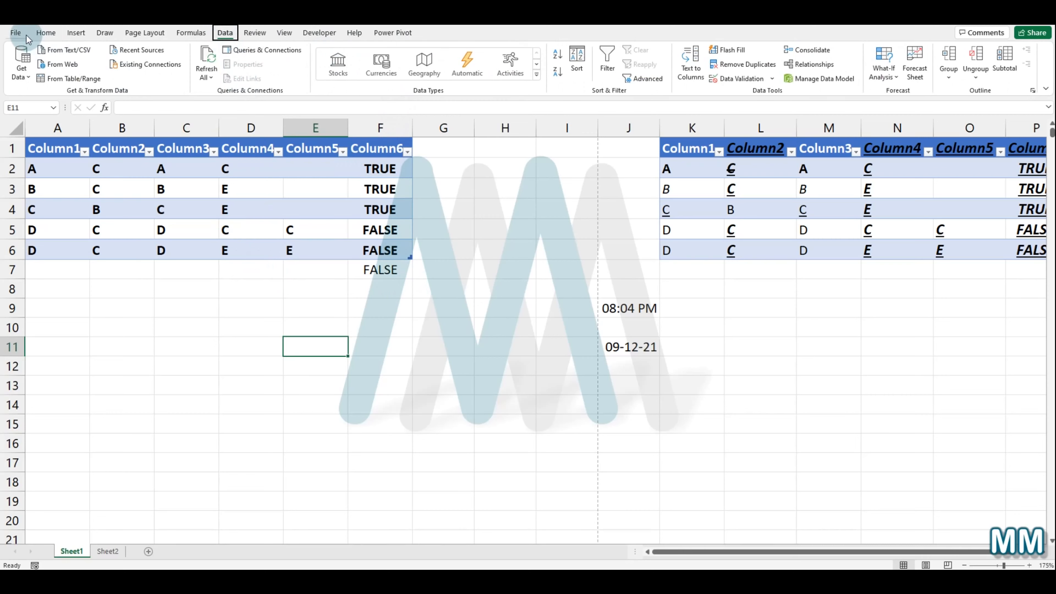
left_click(46, 32)
Step: Open the Queries & Connections pane with access keys, then close it
key("alt")
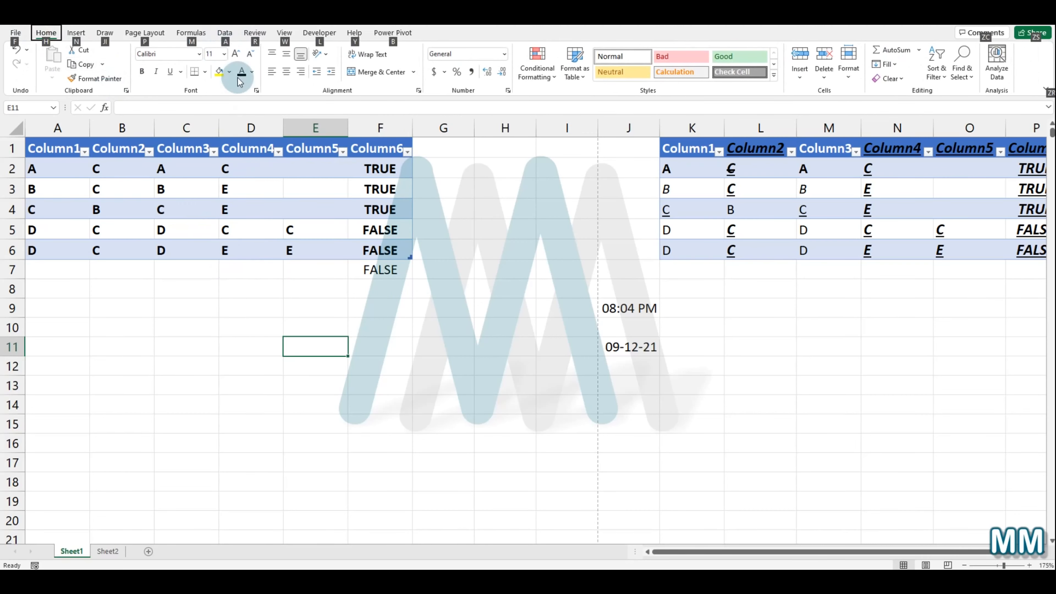
key("a")
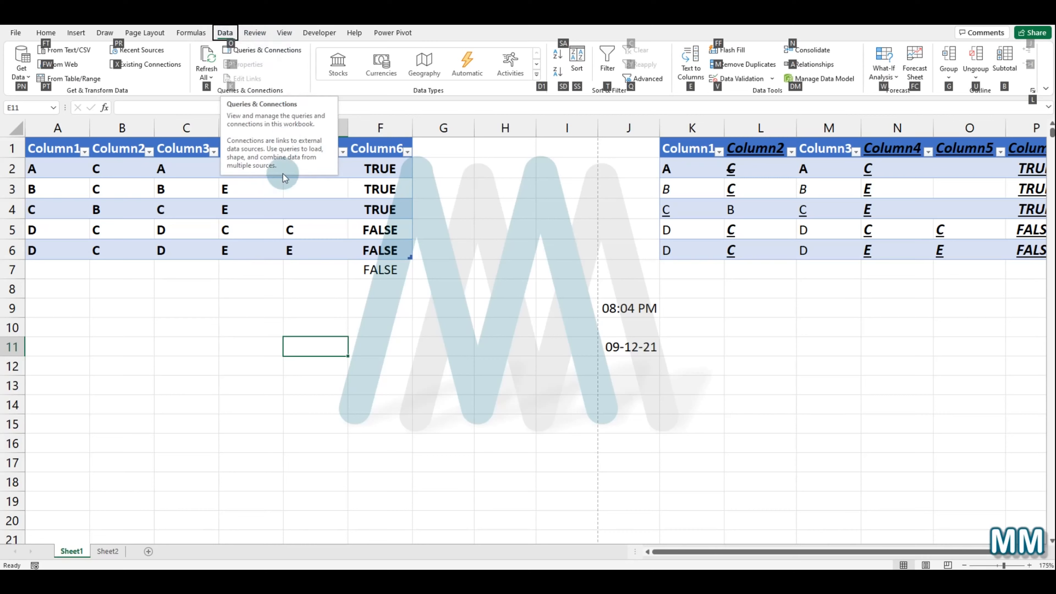
key("o")
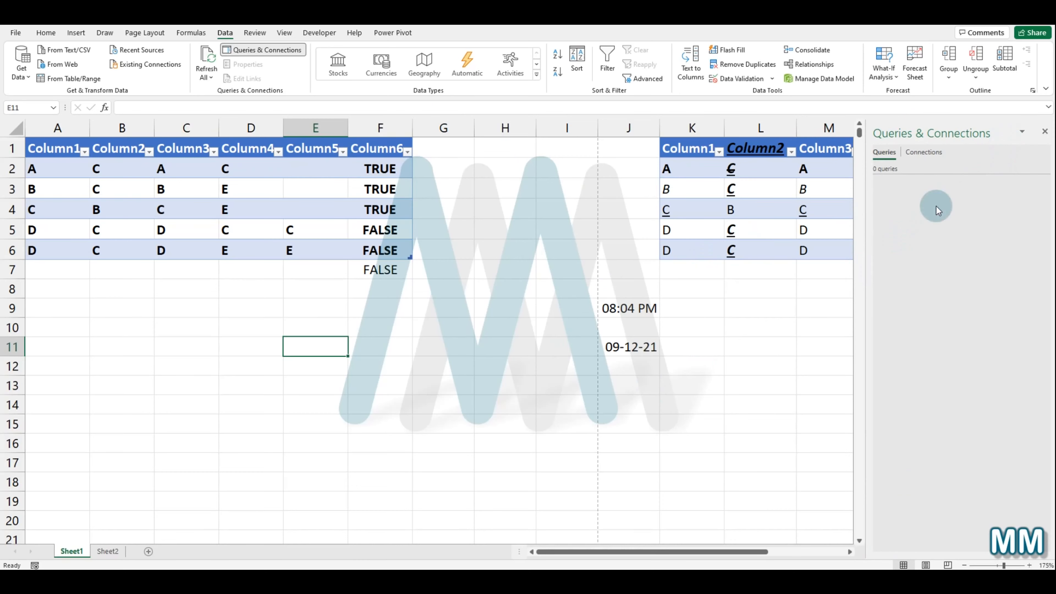
left_click(1045, 131)
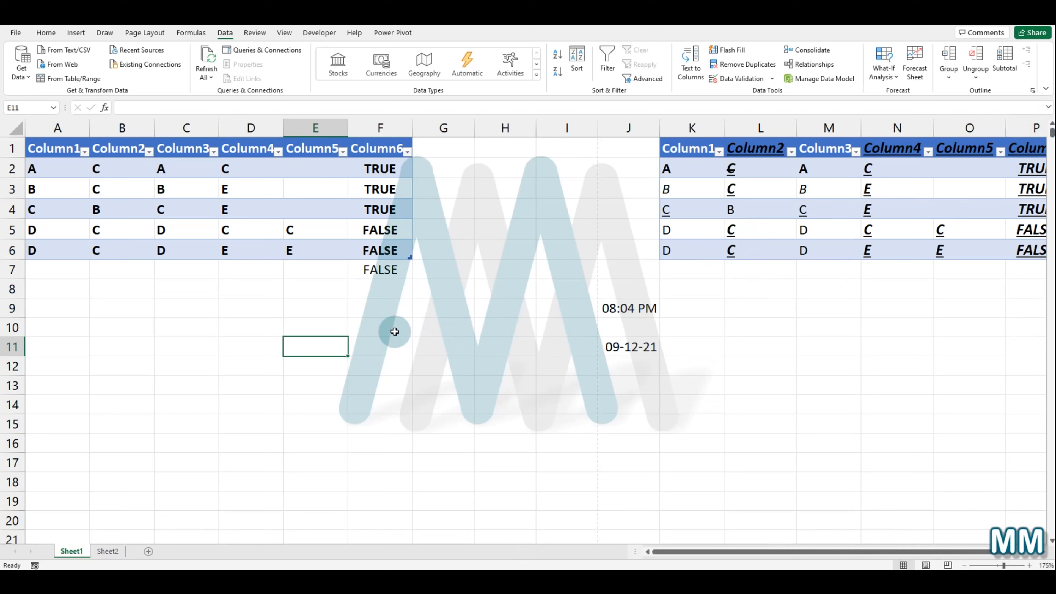
Step: Move the active cell from F9 down to F20 and back up to F9 one cell at a time
left_click(400, 317)
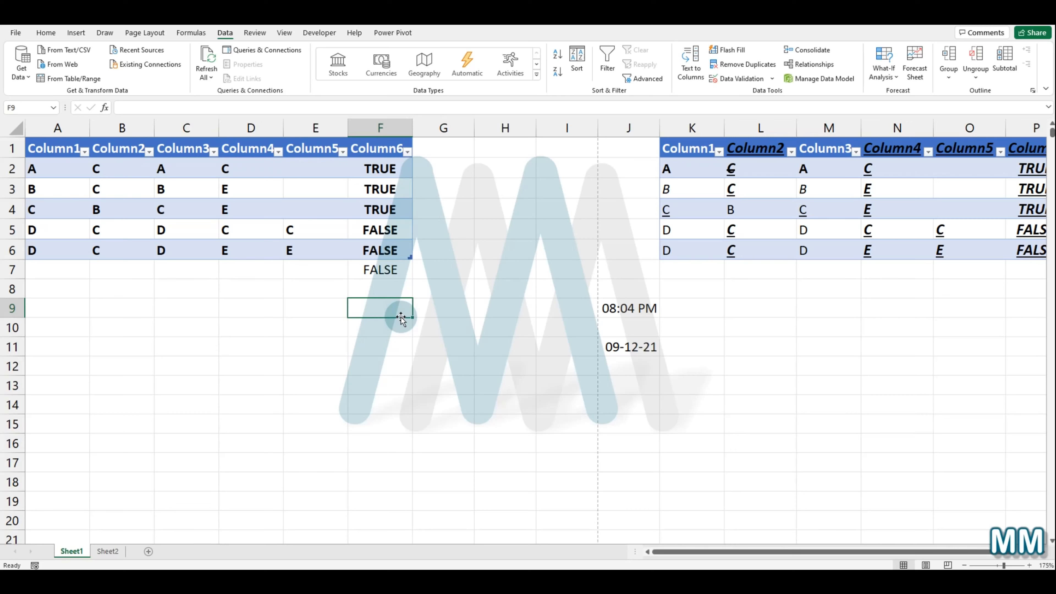
key("Down")
key("Down")
key("Down")
key("Down")
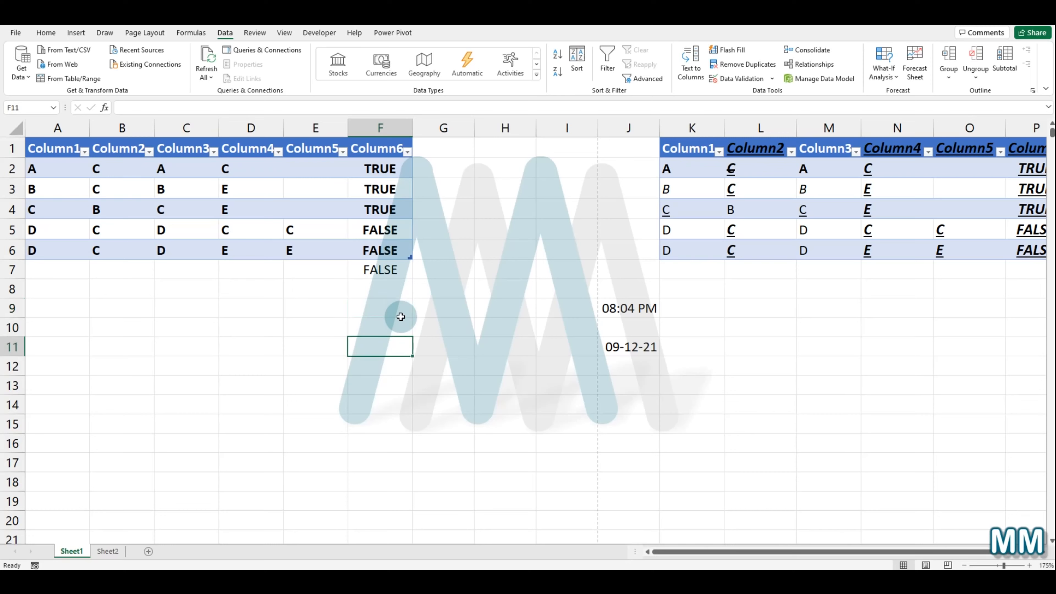
key("Down")
key("Down")
key("Down")
key("Down")
key("Down")
key("Down")
key("Down")
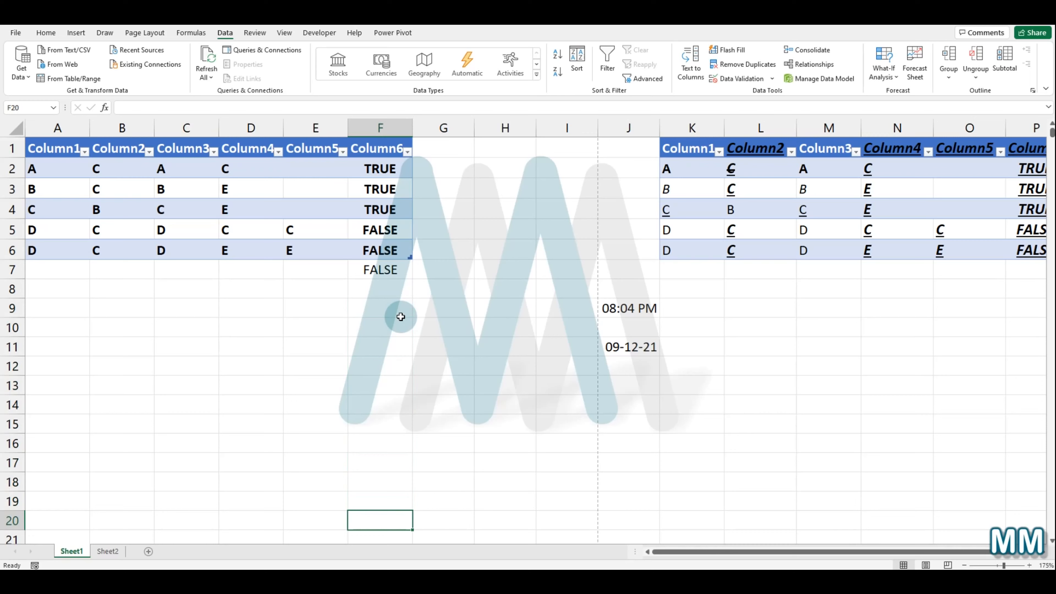
key("Up")
key("Up")
key("Up")
key("Up")
key("Up")
key("Up")
key("Up")
key("Up")
key("Up")
key("Up")
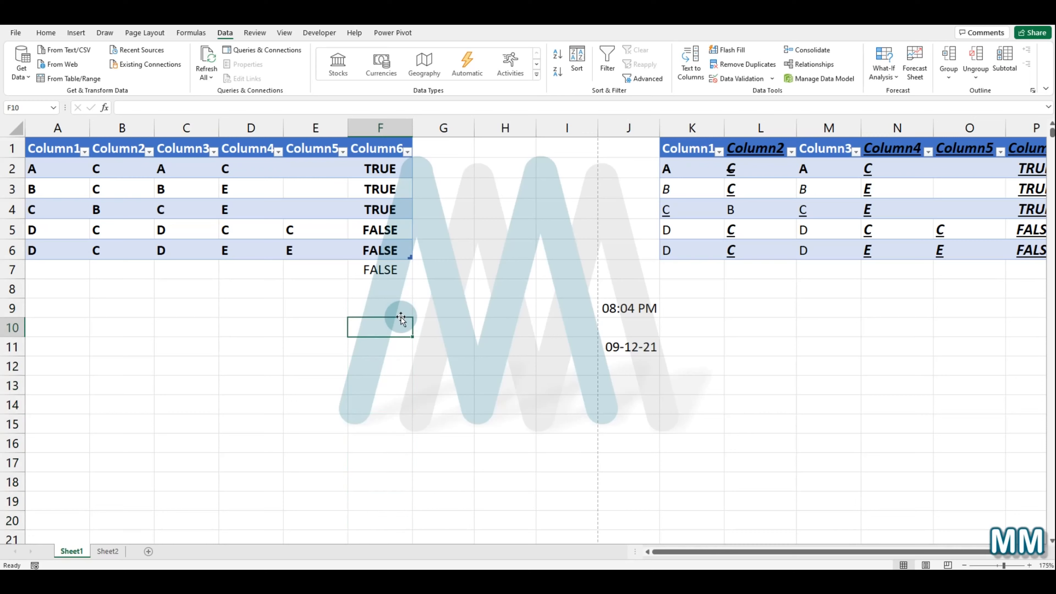
key("Up")
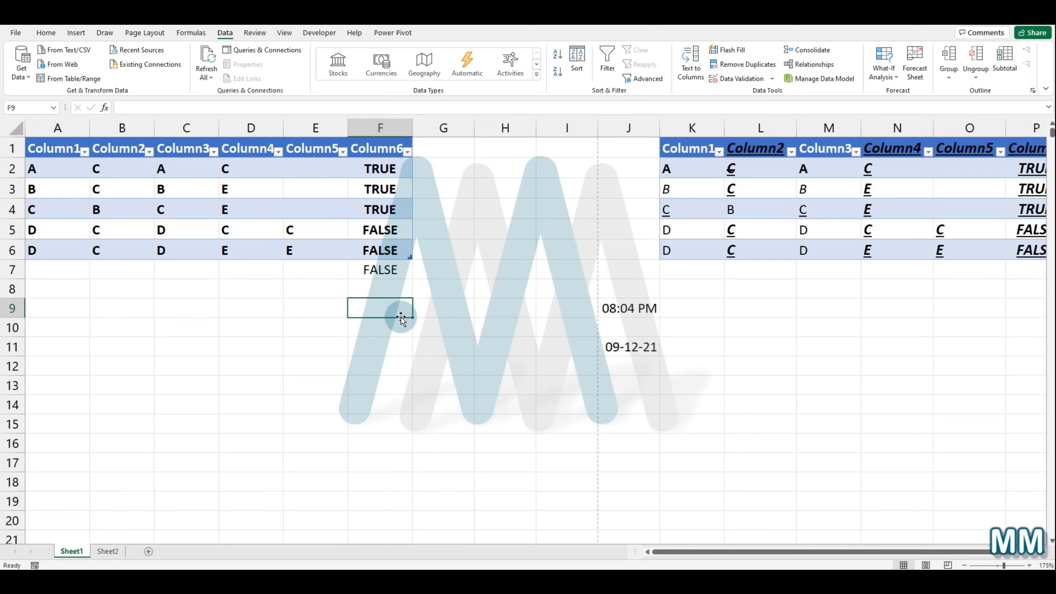
Step: Move the active cell along row 9 from F9 across to O9 one cell at a time
key("Right")
key("Right")
key("Right")
key("Right")
key("Right")
key("Right")
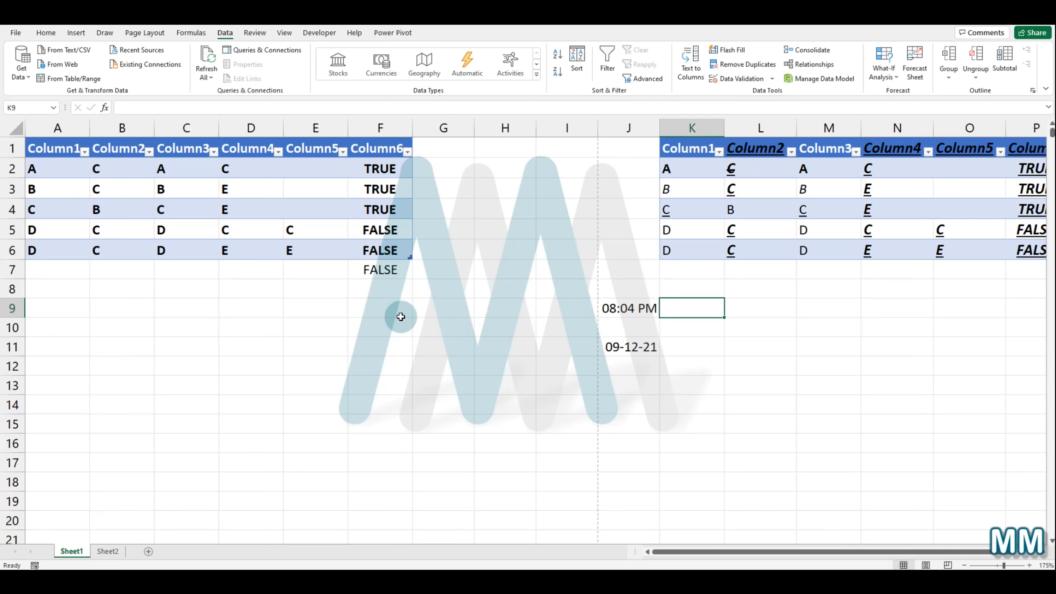
key("Left")
key("Left")
key("Left")
key("Left")
key("Left")
key("Left")
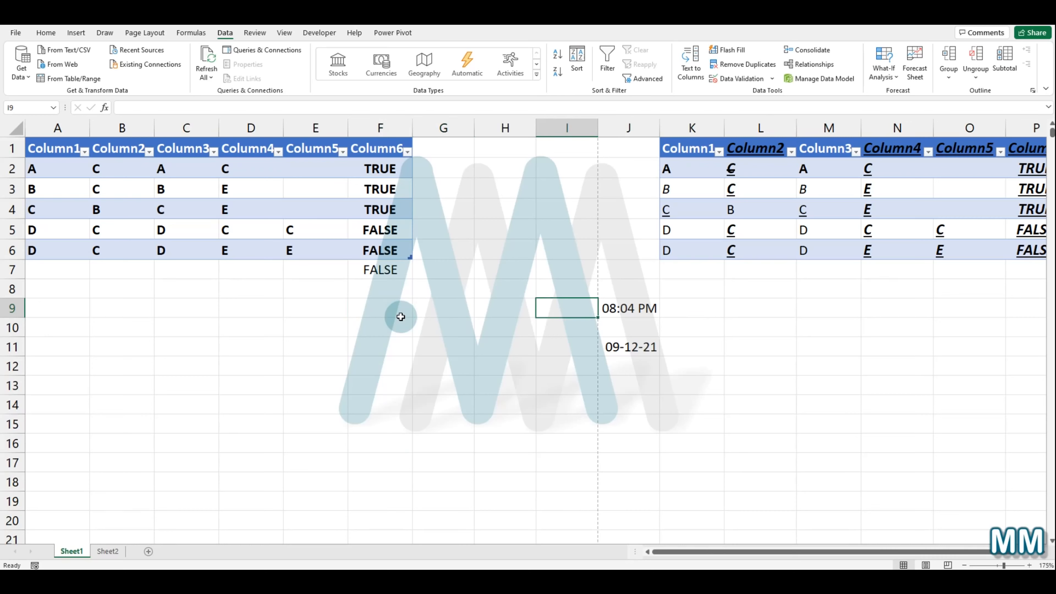
key("Right")
key("Right")
key("Right")
key("Right")
key("Right")
key("Right")
key("Right")
key("Right")
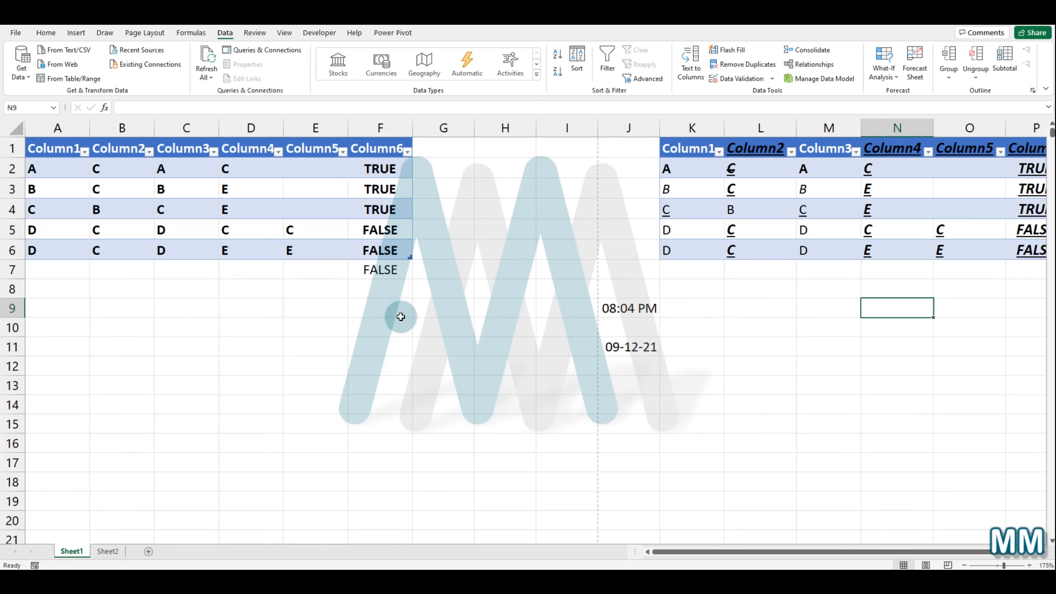
key("Right")
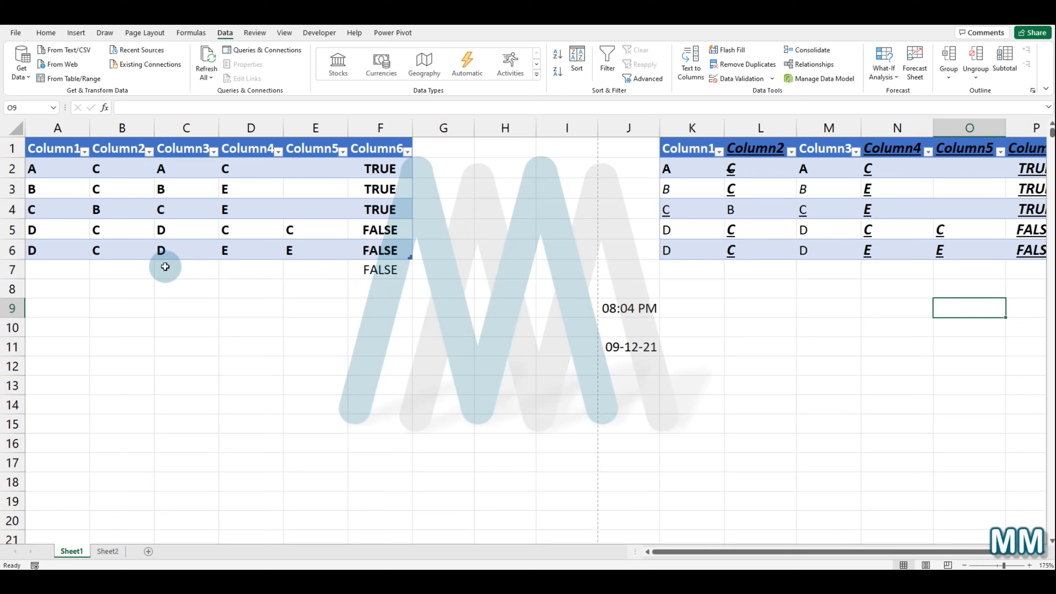
Step: Copy the whole table starting at A1 and paste it at cell C11
left_click(37, 148)
left_click(43, 146)
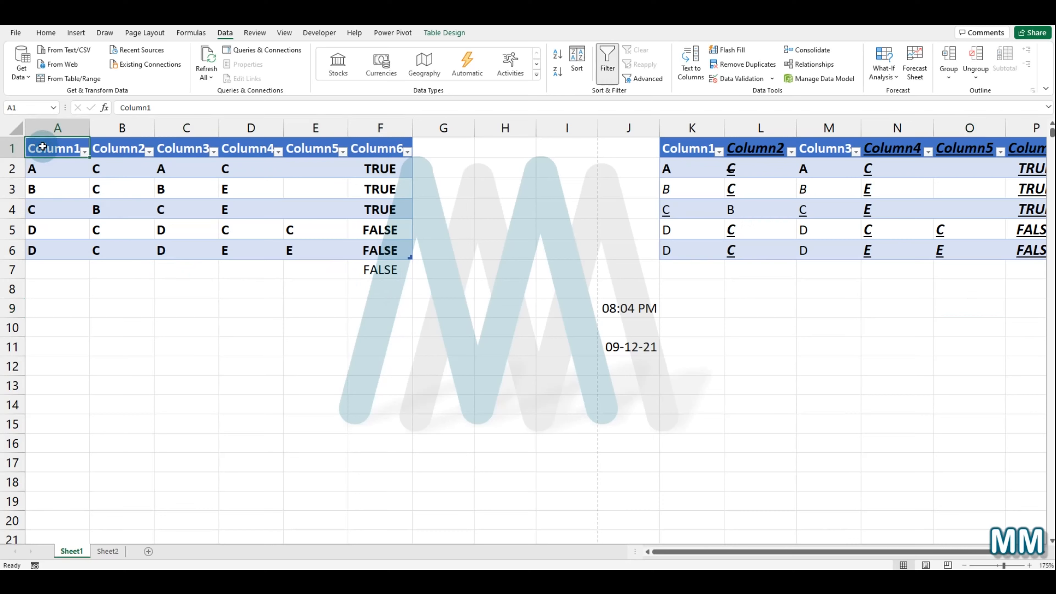
key("ctrl+a")
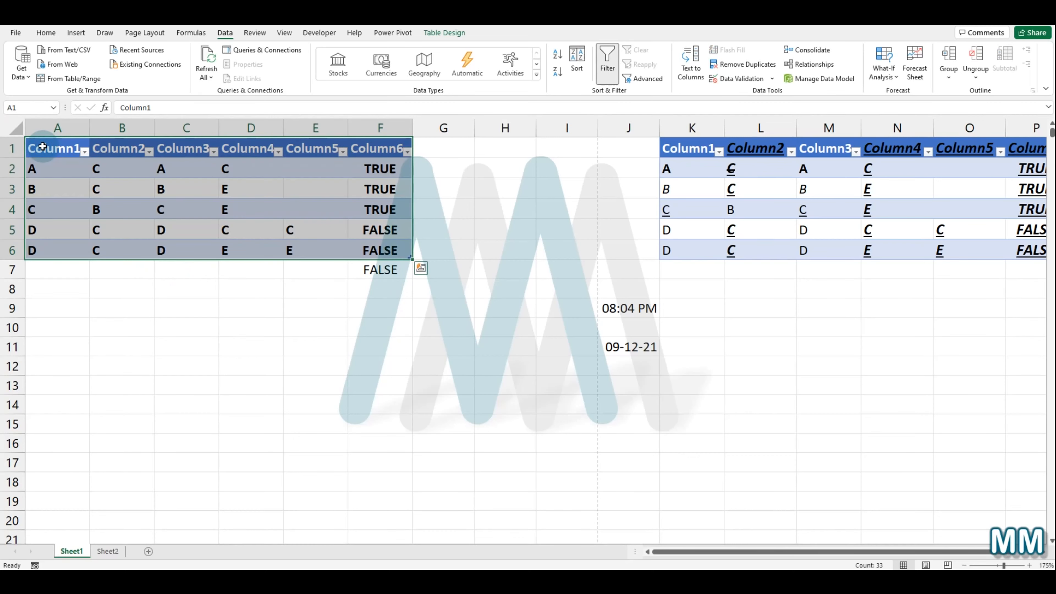
key("ctrl+c")
left_click(160, 356)
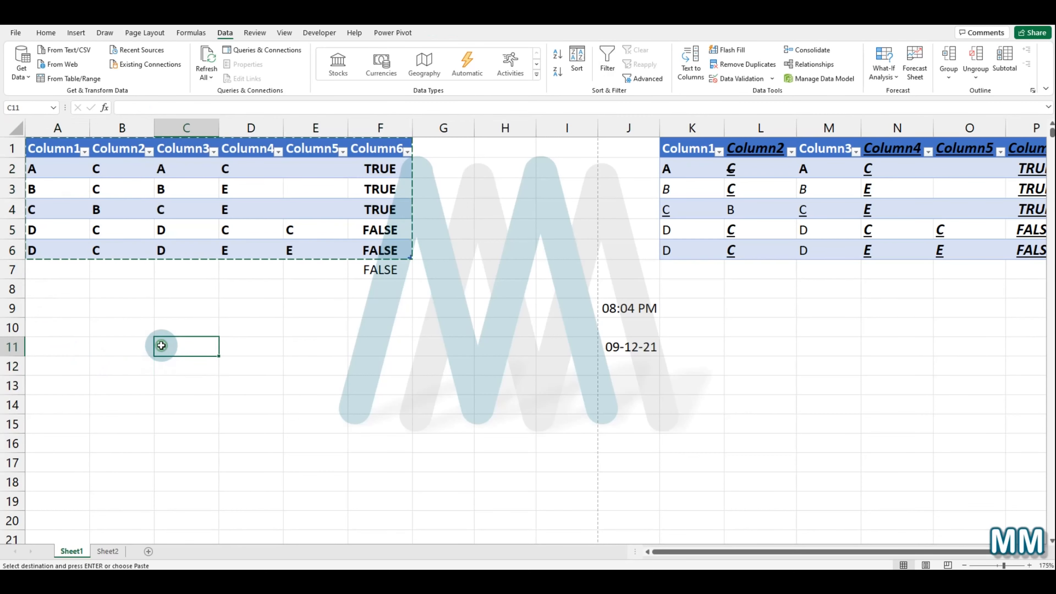
right_click(161, 345)
left_click(206, 113)
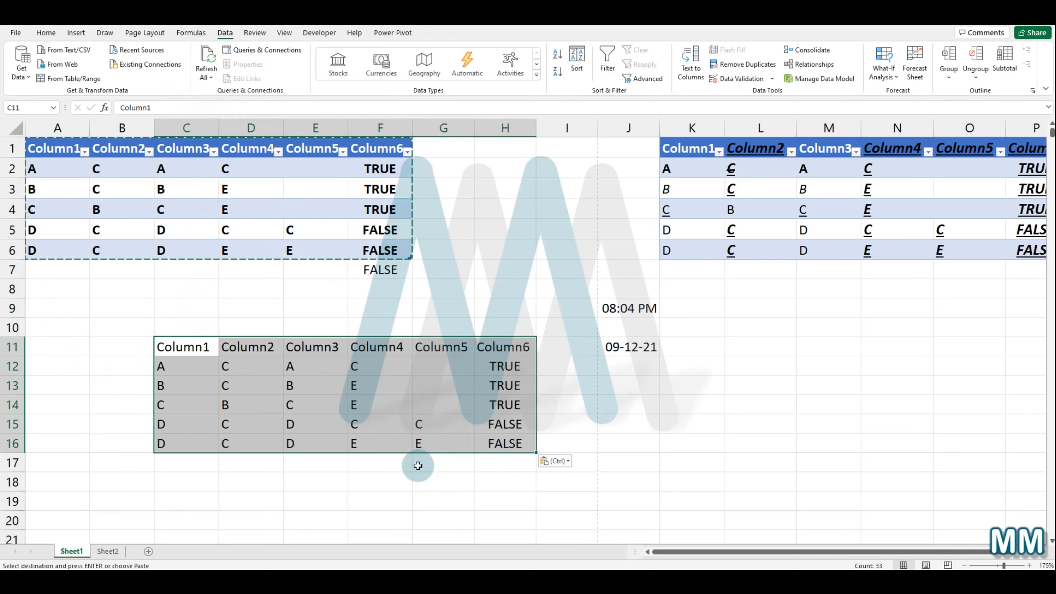
left_click(382, 477)
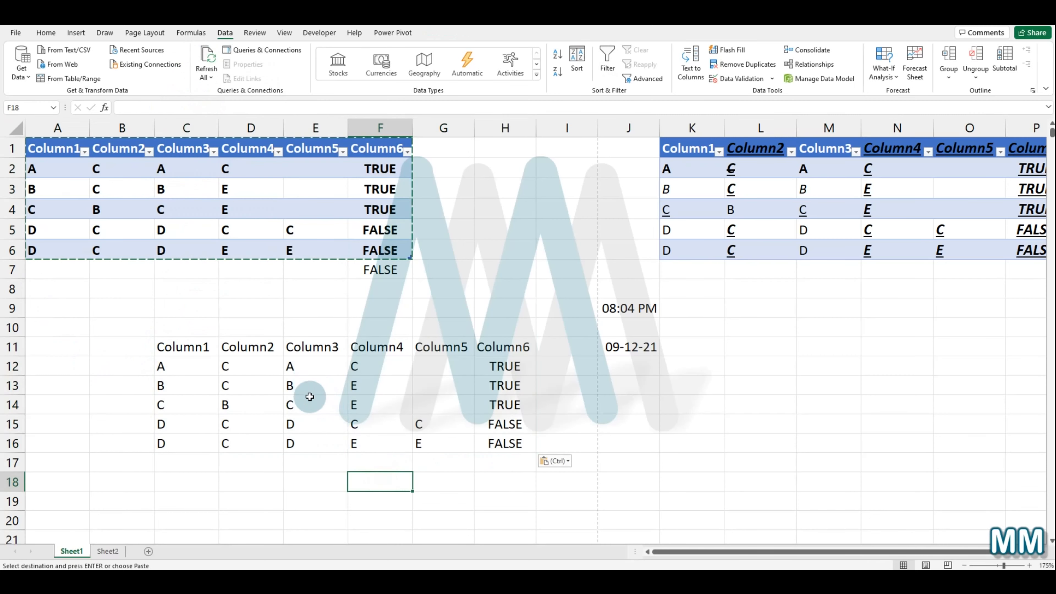
Step: Fill cell E17 with A by picking it from the column's dropdown list
left_click(315, 467)
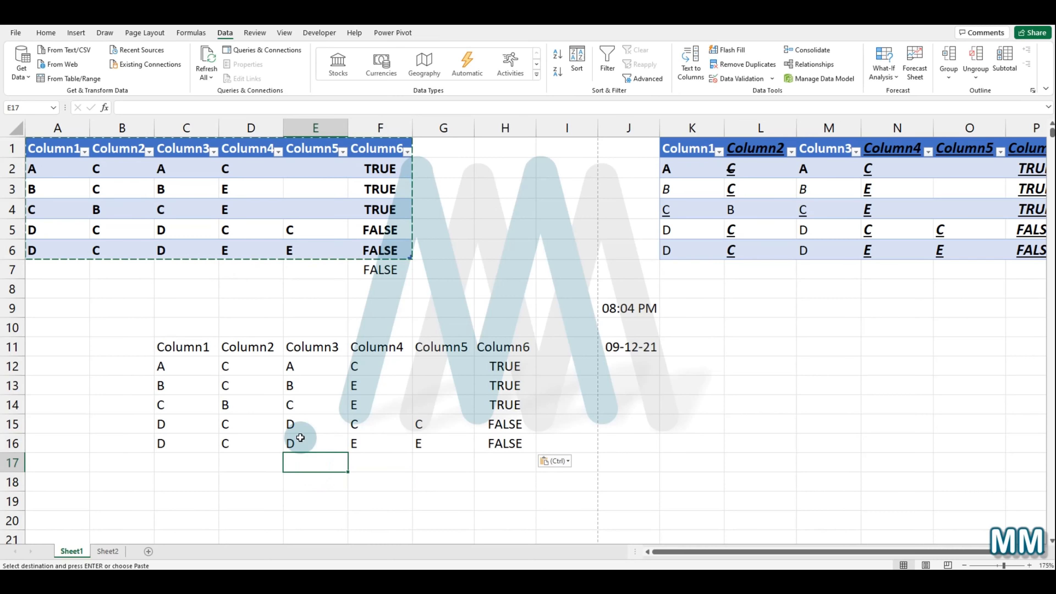
key("alt+Down")
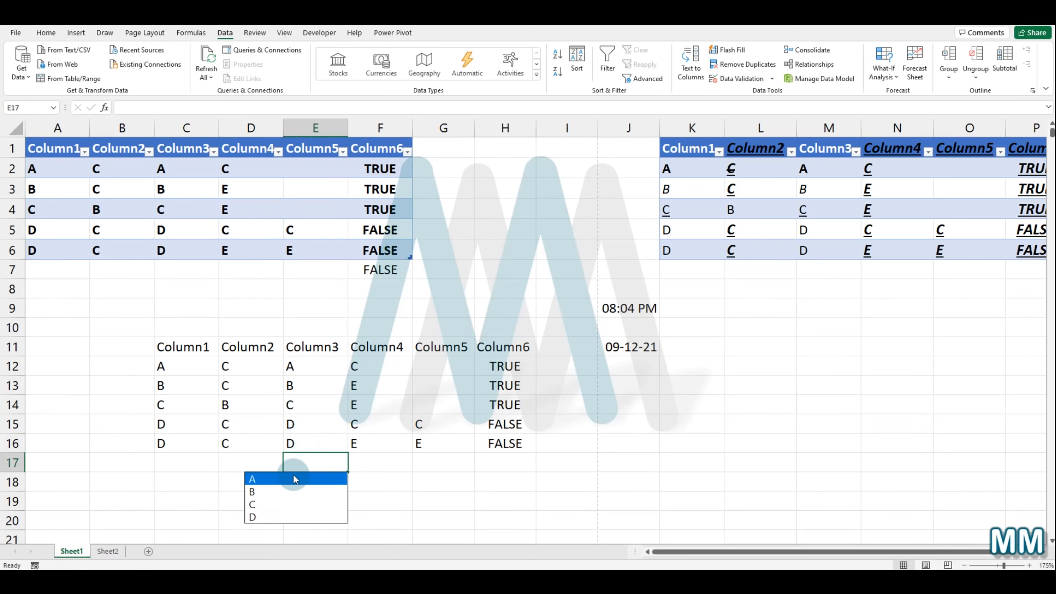
key("Up")
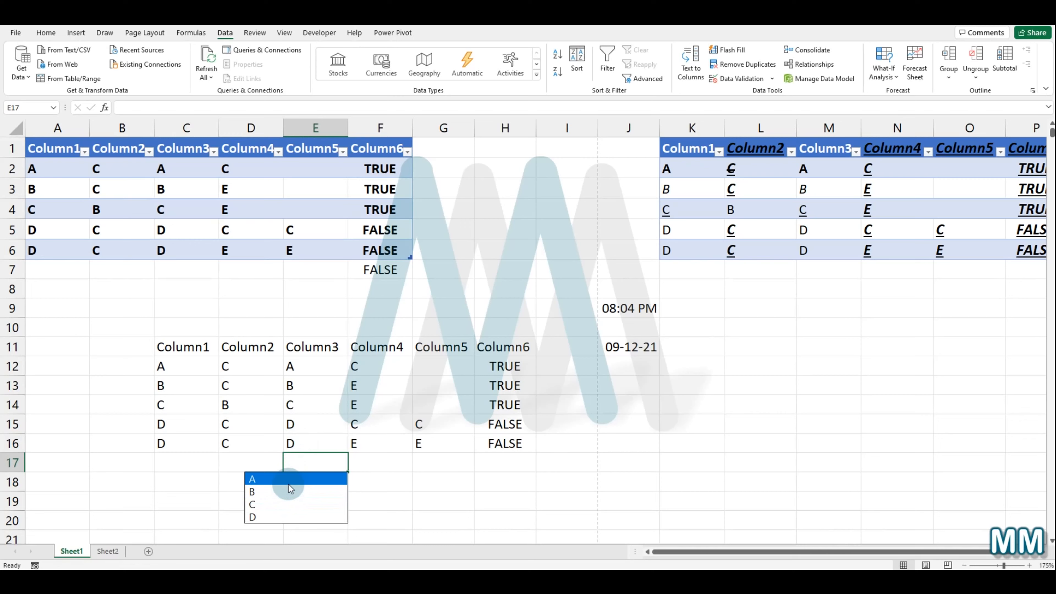
left_click(288, 481)
left_click(298, 478)
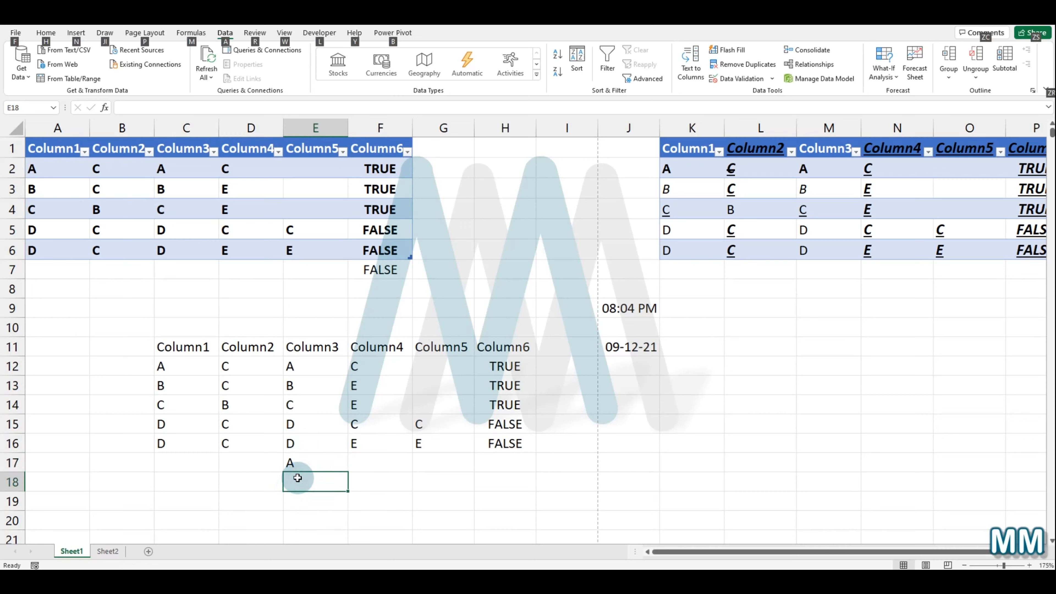
Step: Fill cell E18 with C by picking it from the column's dropdown list
key("alt+Down")
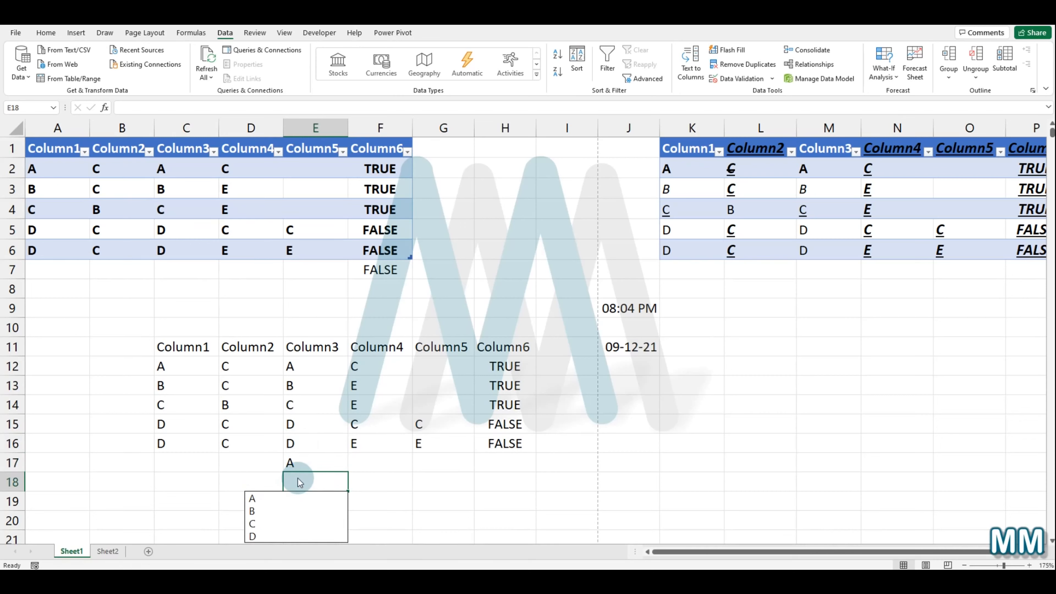
left_click(283, 523)
scroll(330, 259, "down", 3)
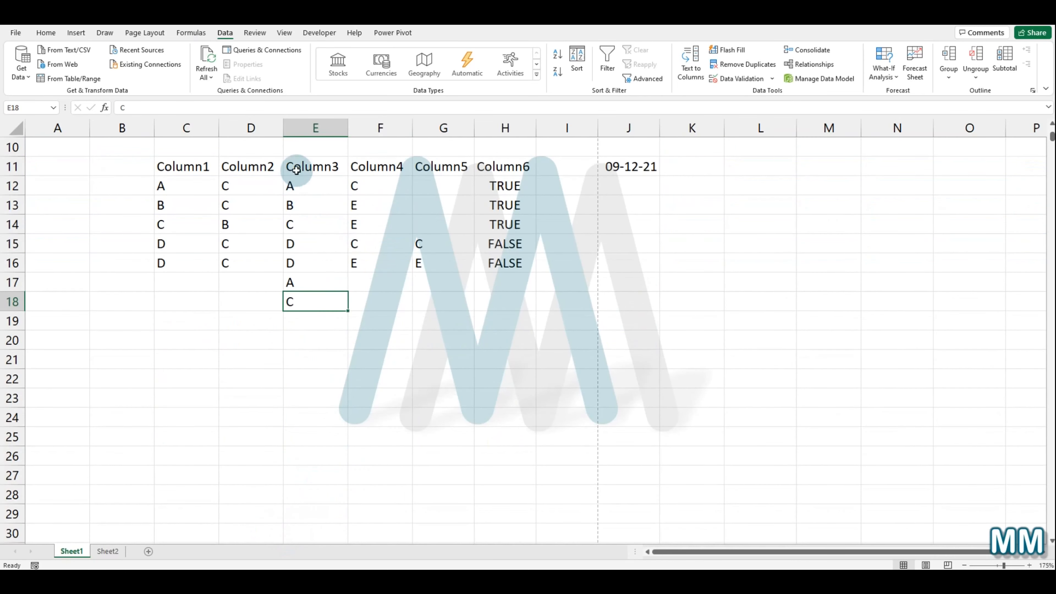
Step: Select the values E12:E16, then open and dismiss the pick list for cell E19
left_click_drag(309, 183, 309, 267)
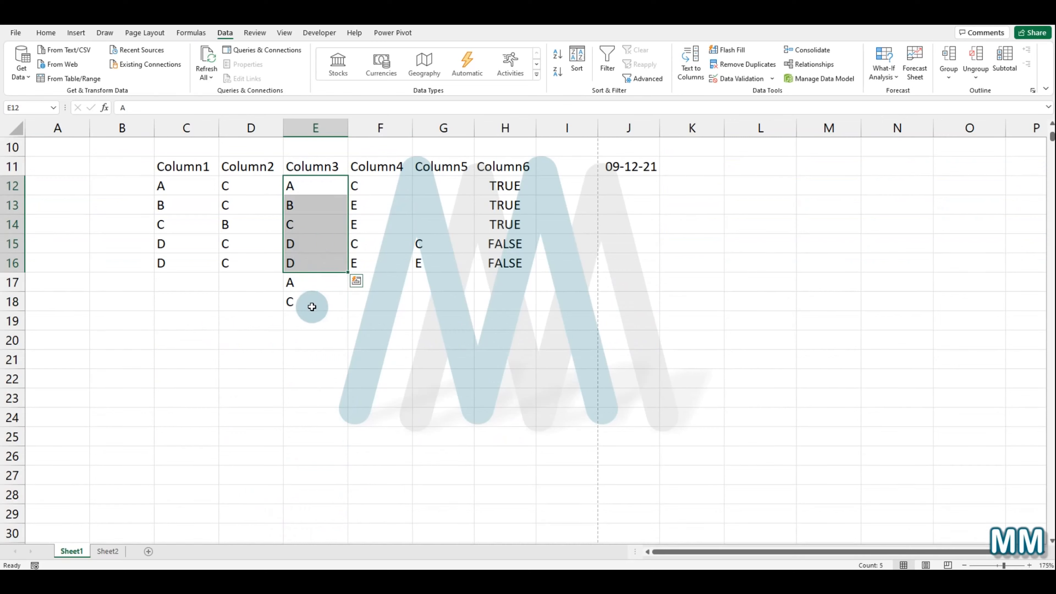
left_click(305, 316)
key("alt+Down")
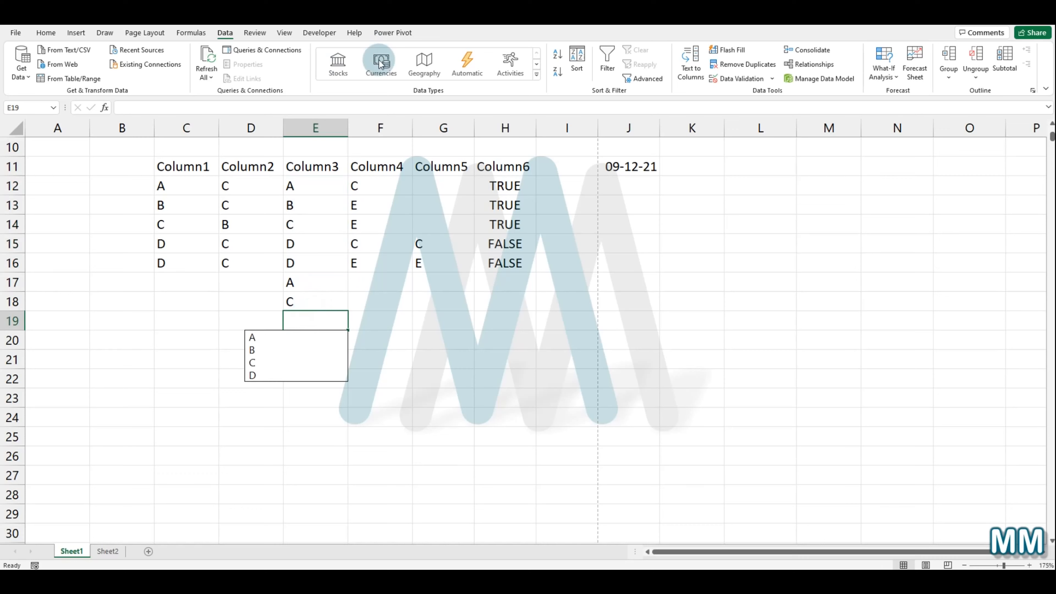
key("Escape")
scroll(353, 224, "up", 3)
scroll(323, 228, "down", 2)
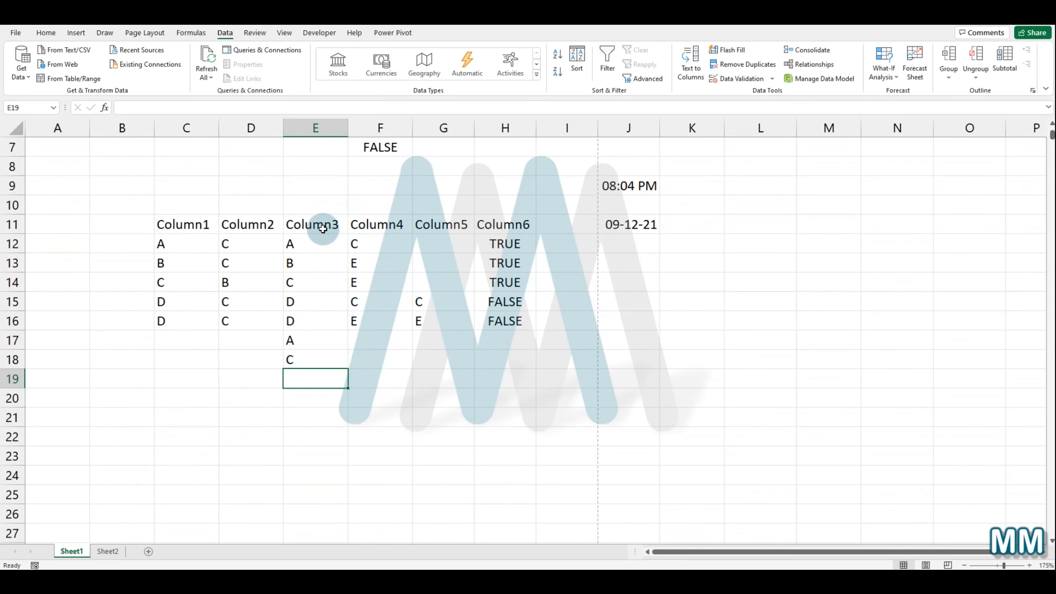
Step: Apply a filter to the table range C11:H16
left_click(182, 224)
left_click(524, 322, "shift")
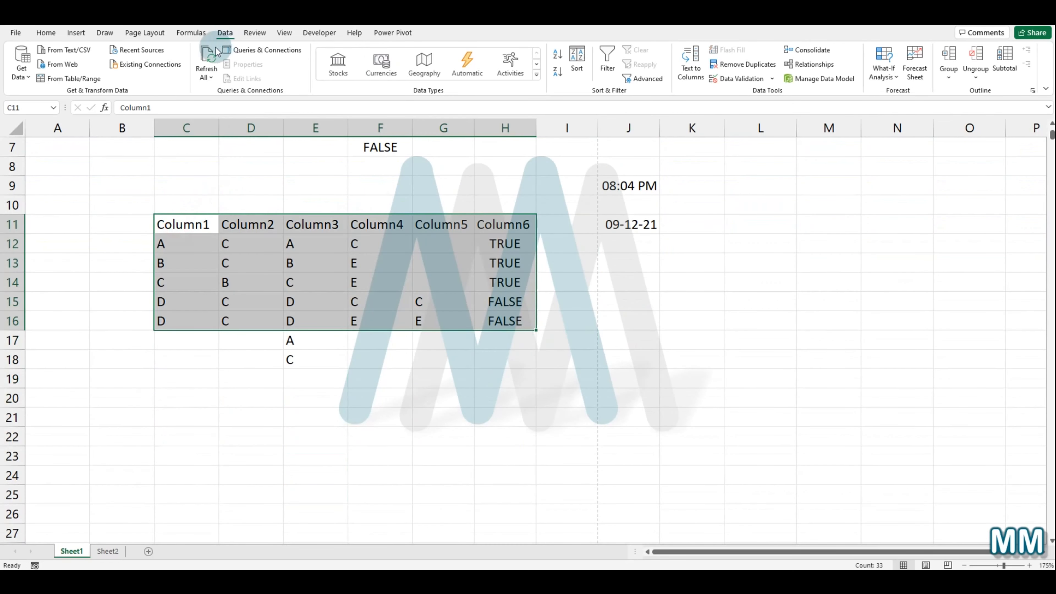
left_click(605, 62)
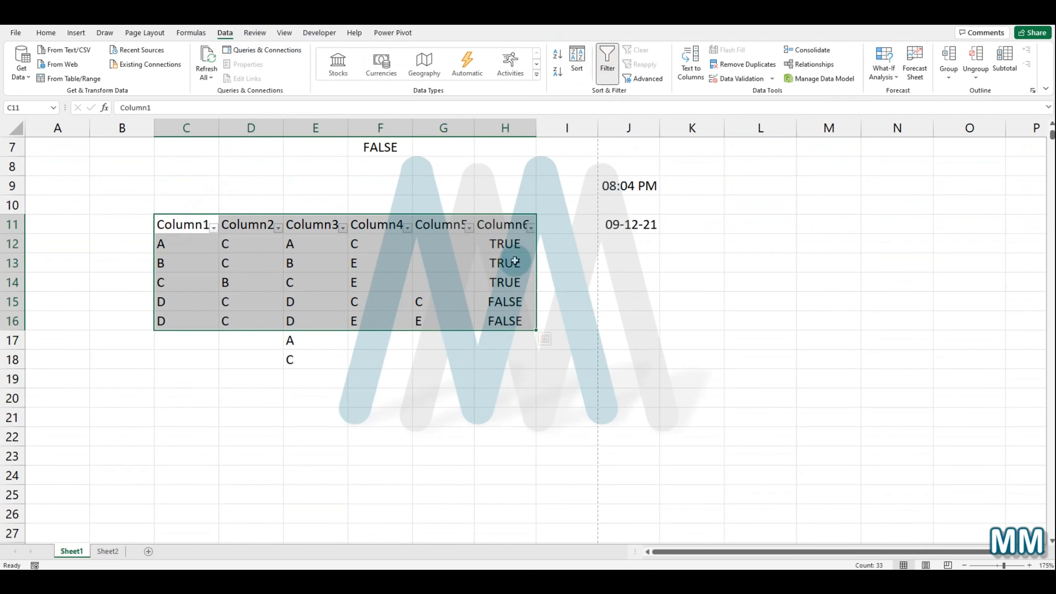
Step: Open the Column3 filter list and close it without changing anything
left_click(342, 227)
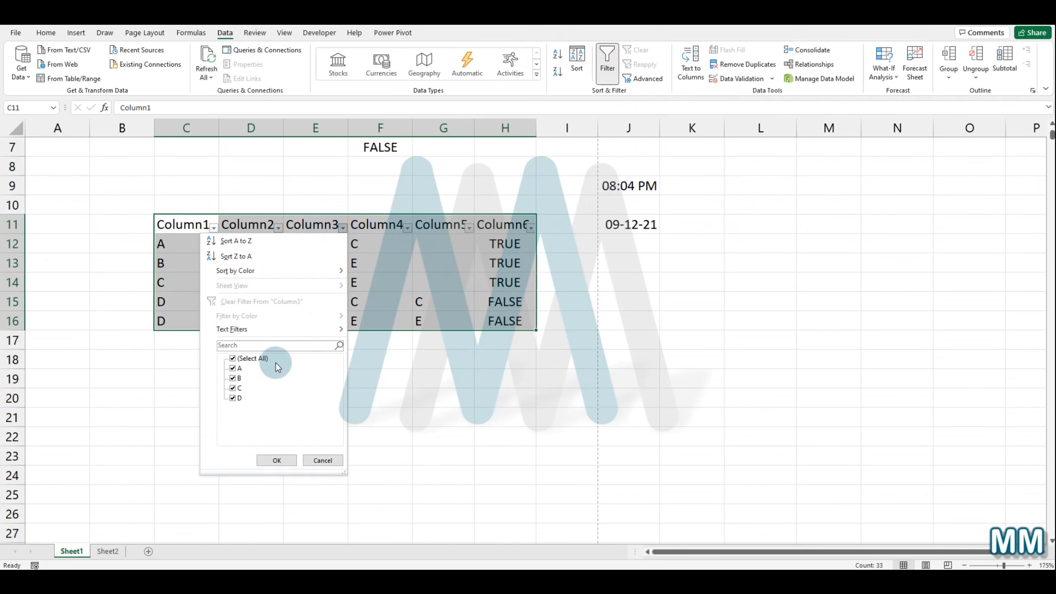
left_click(348, 365)
left_click(335, 356)
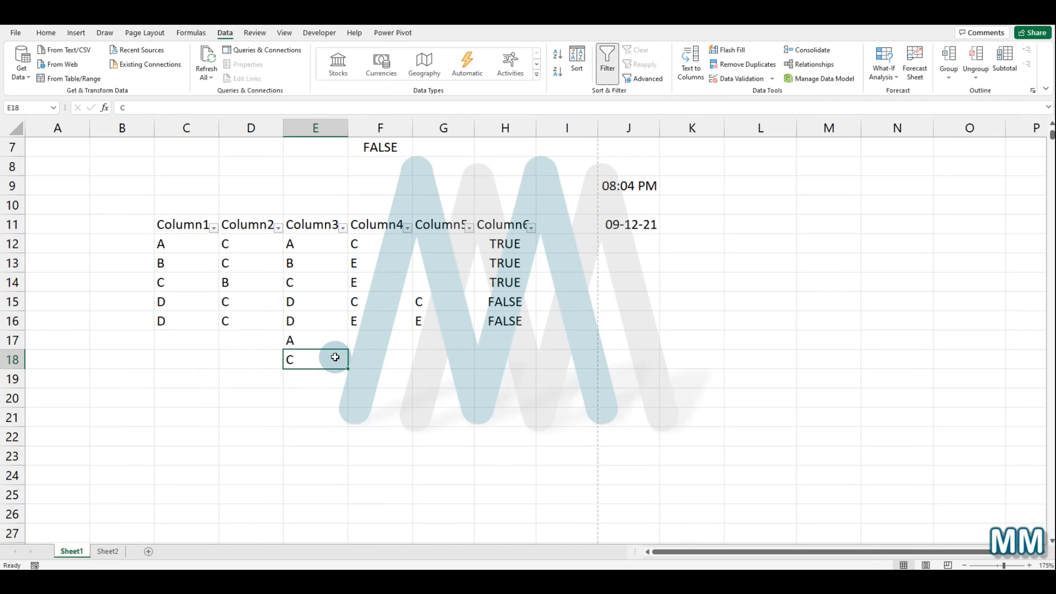
Step: Copy the values C12:C16 and paste them starting at cell L12
double_click(184, 244)
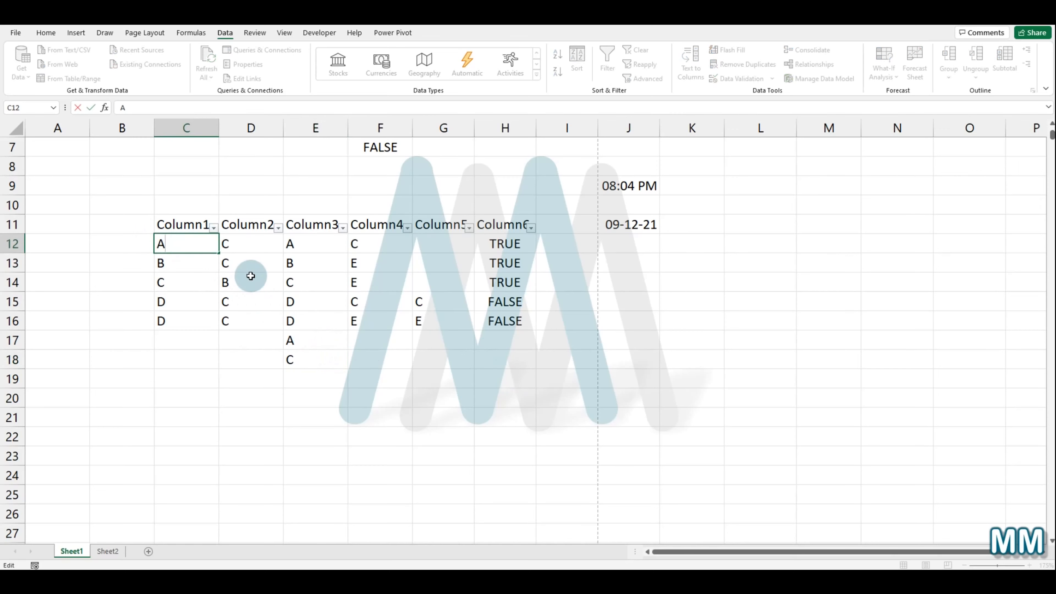
left_click(200, 279)
left_click_drag(193, 328, 187, 248)
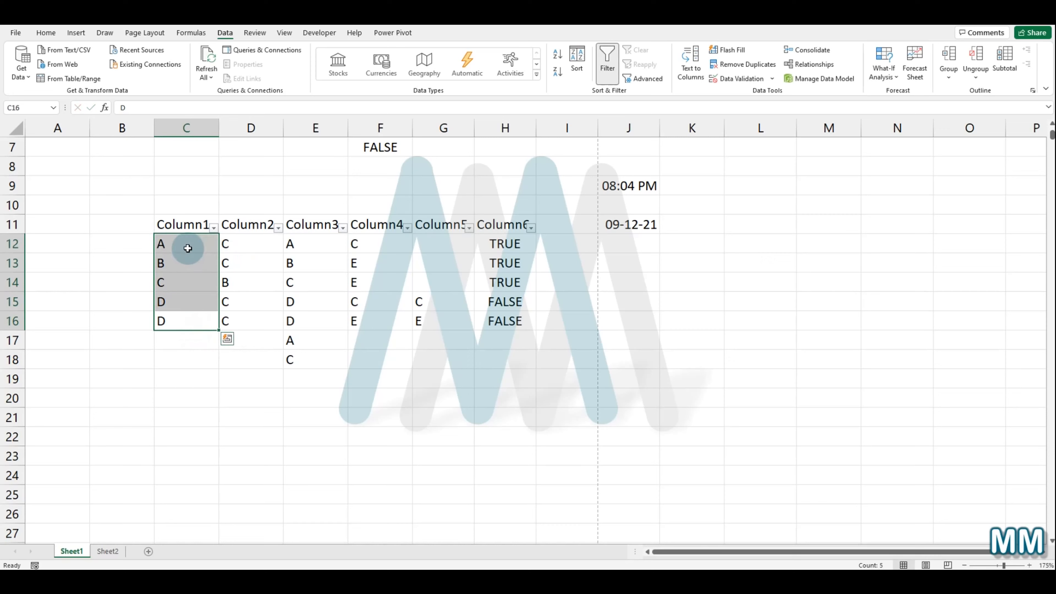
key("ctrl+c")
left_click(746, 249)
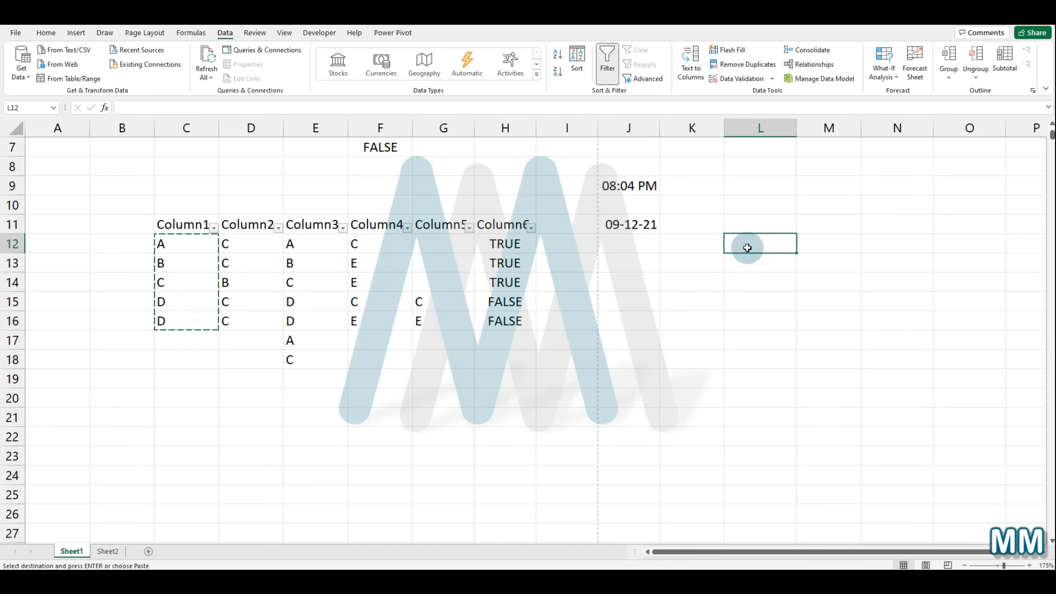
key("ctrl+v")
Step: Enter A in cell M12 and B in cell M13
left_click(809, 249)
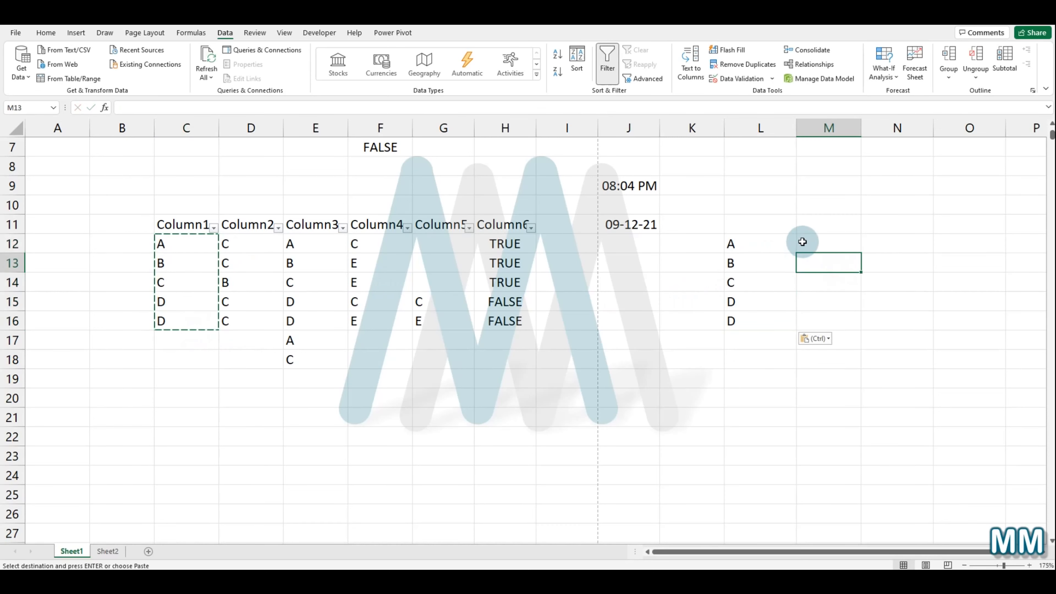
type("A")
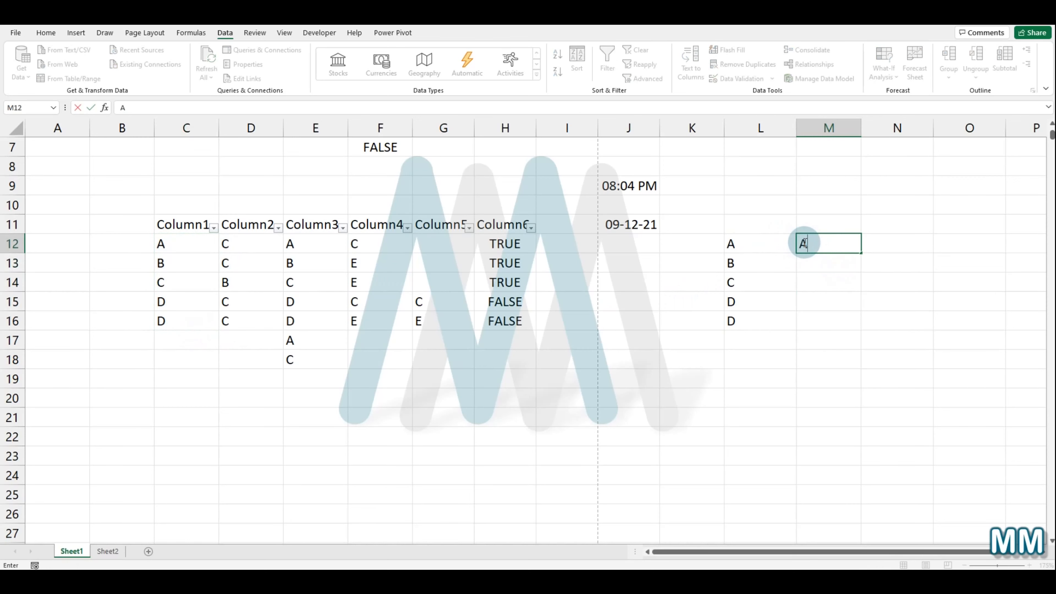
key("Return")
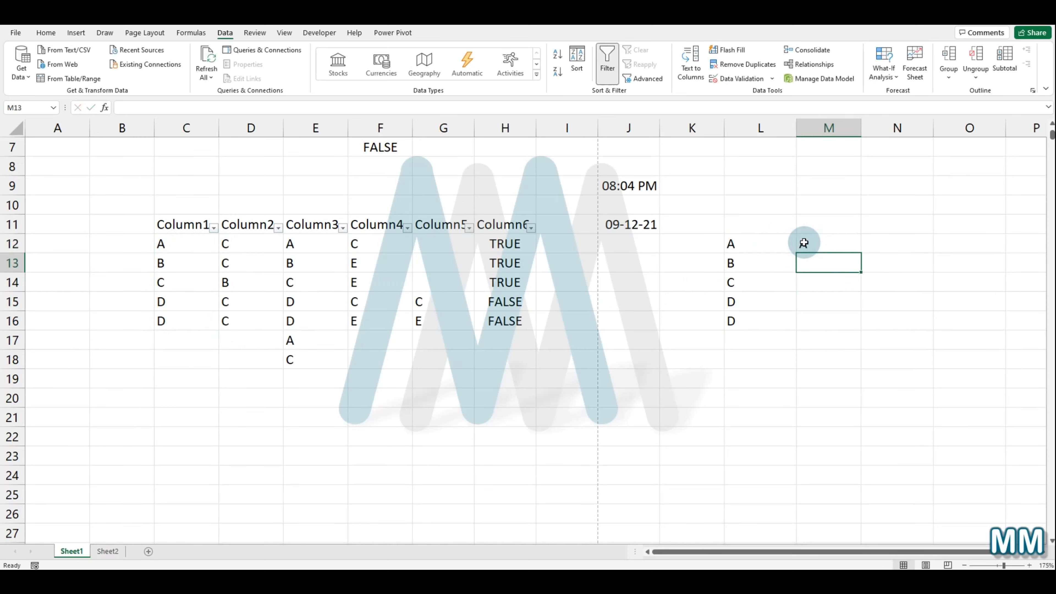
type("B")
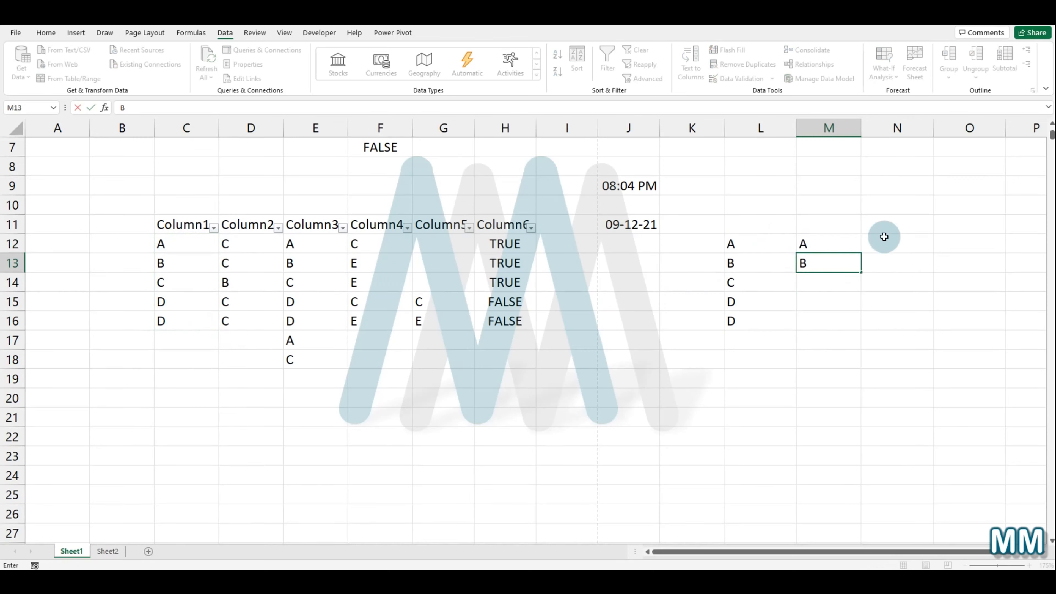
left_click(846, 297)
Step: Extend cell M12 so it holds A, B, C, D and E on separate lines within the cell
left_click(835, 242)
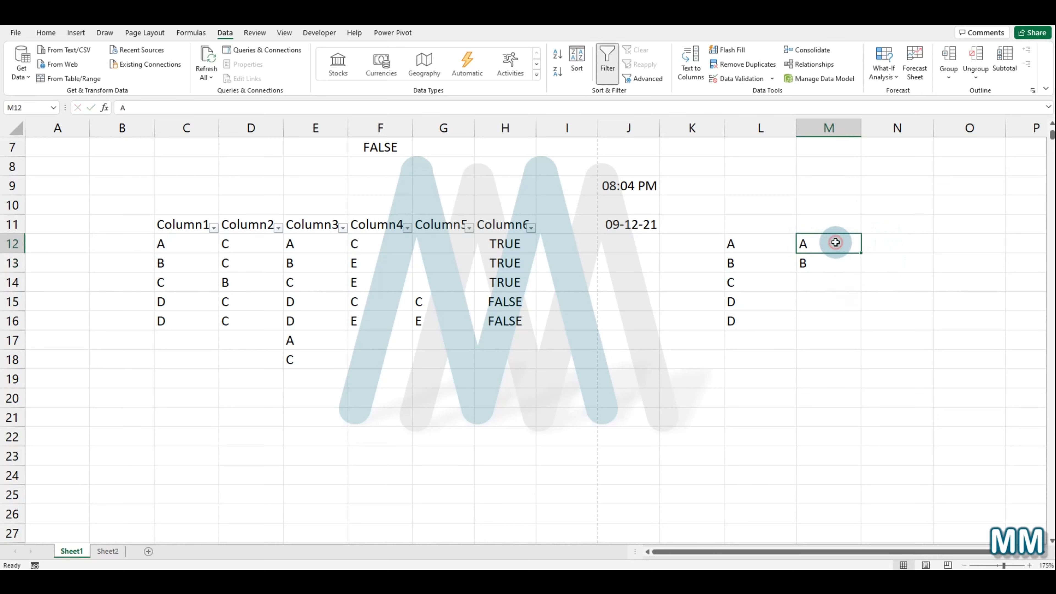
double_click(836, 242)
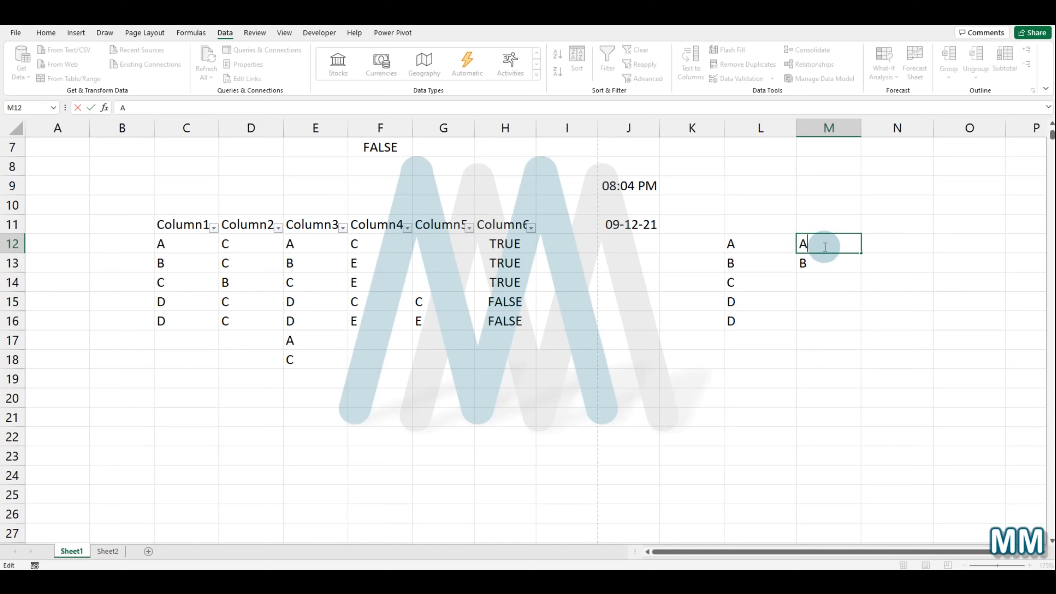
key("alt+Return")
type("B")
key("alt+Return")
type("C")
key("alt+Return")
type("D")
key("alt+Return")
type("E")
key("Return")
Step: Examine the multi-line cell M12 in edit mode and zoom in and out around it
double_click(823, 246)
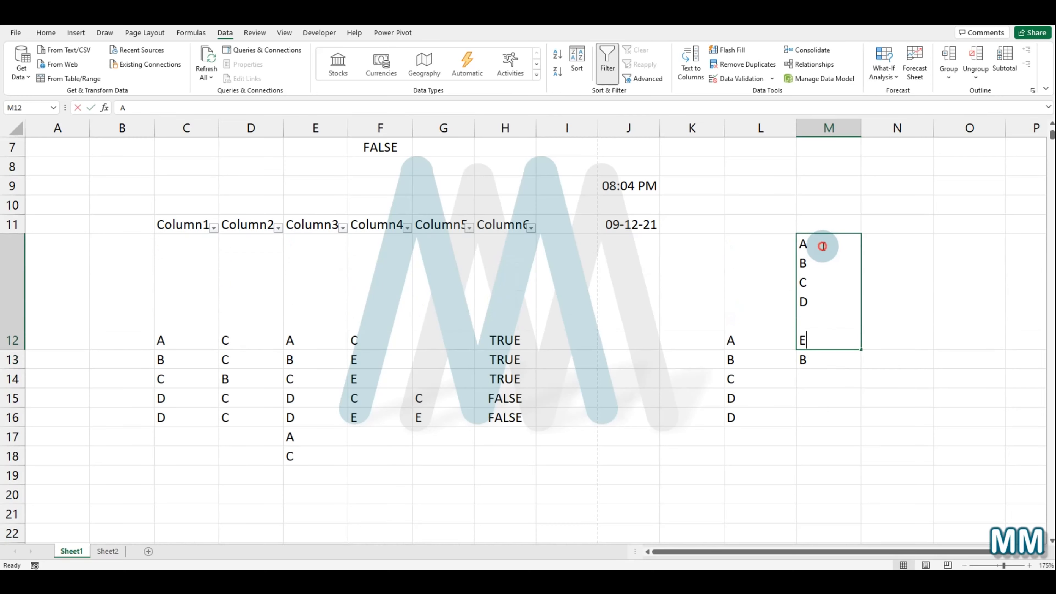
left_click(812, 319)
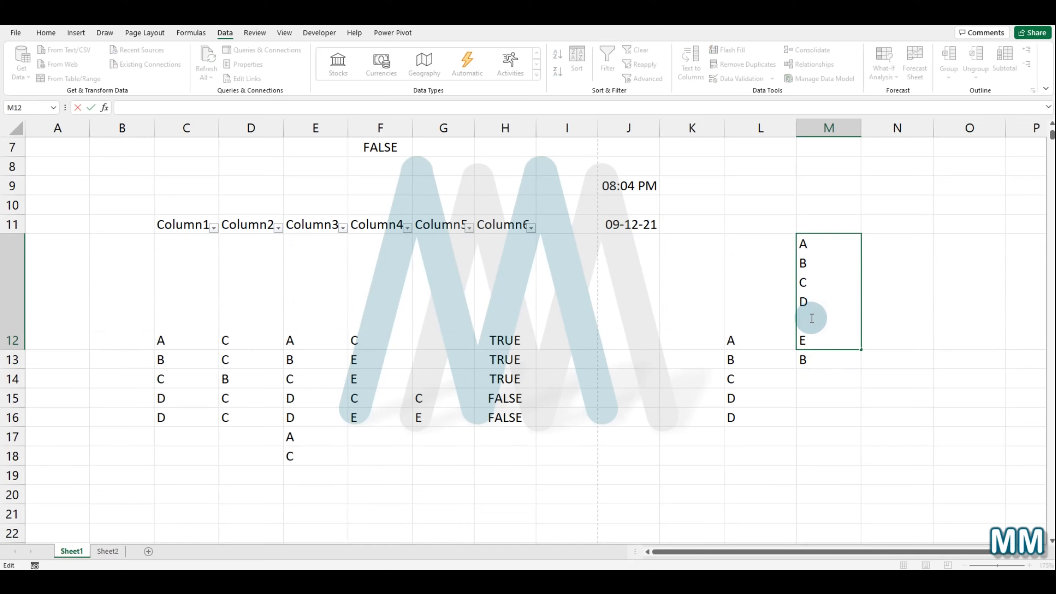
left_click(733, 329)
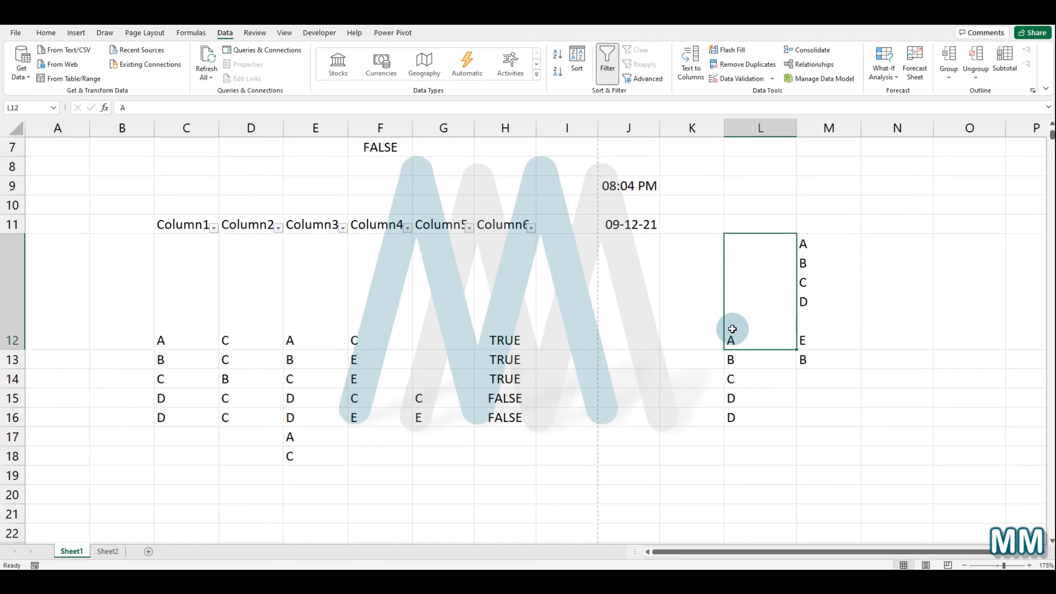
scroll(732, 329, "up", 5)
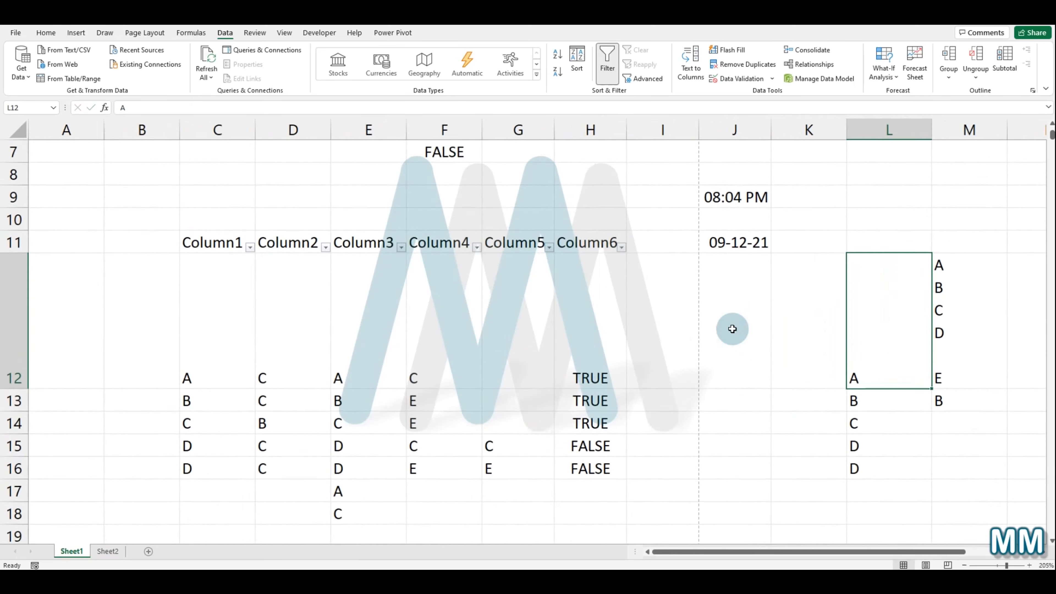
scroll(732, 329, "up", 10)
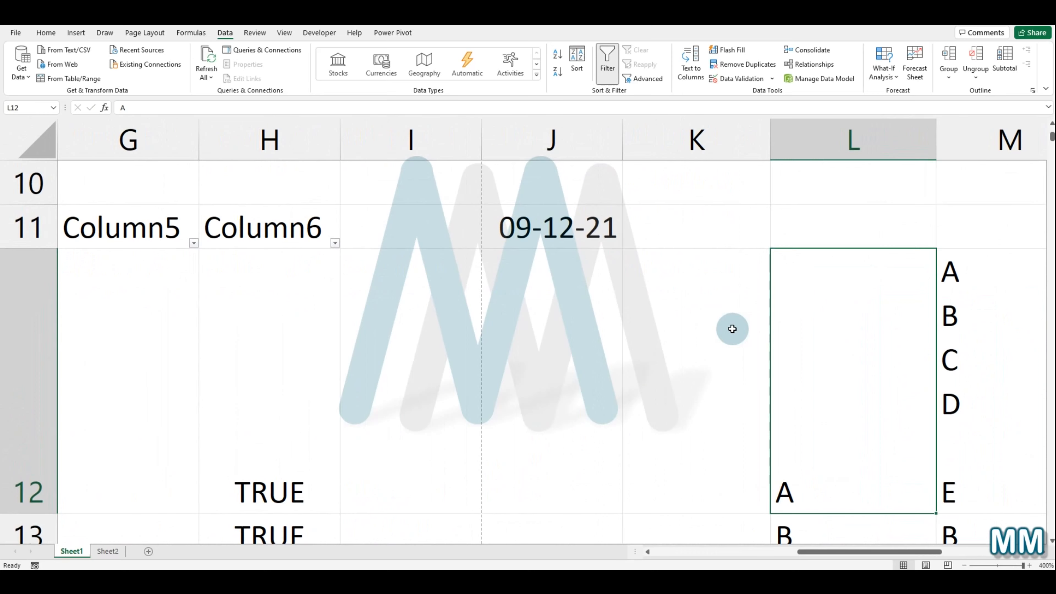
scroll(732, 329, "down", 11)
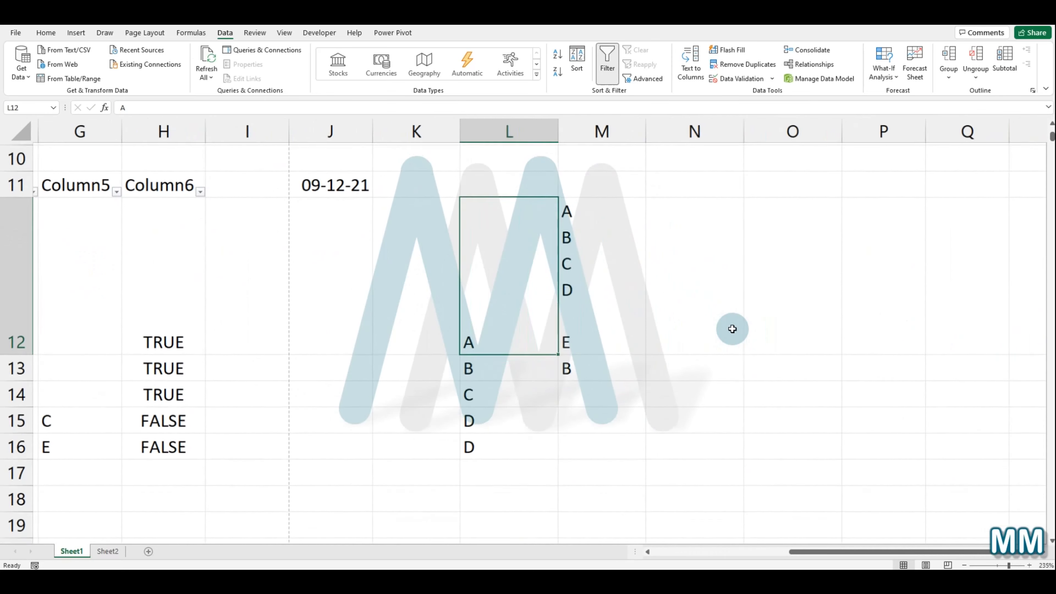
scroll(732, 329, "down", 7)
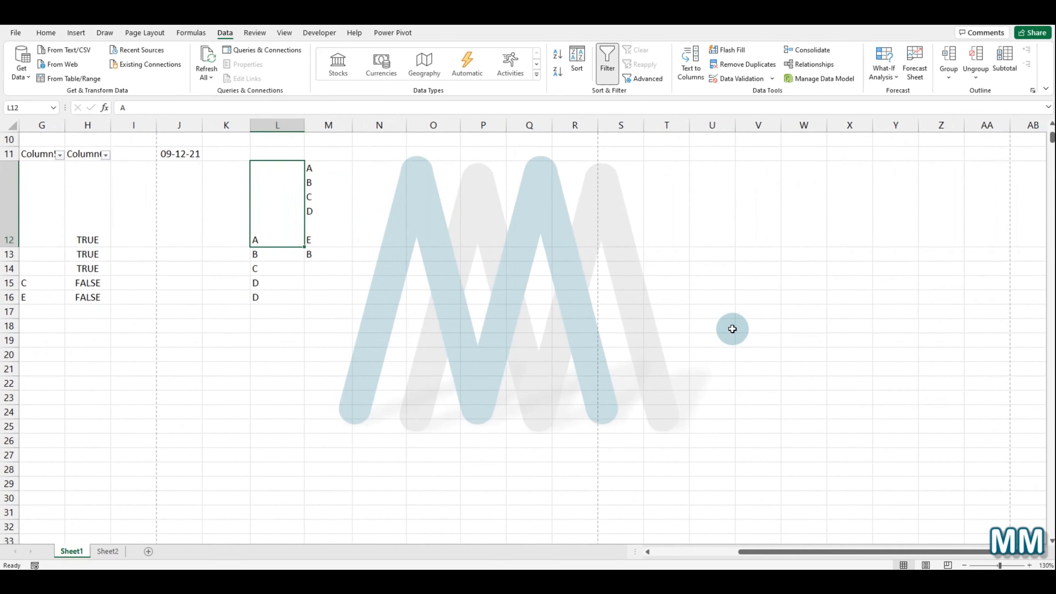